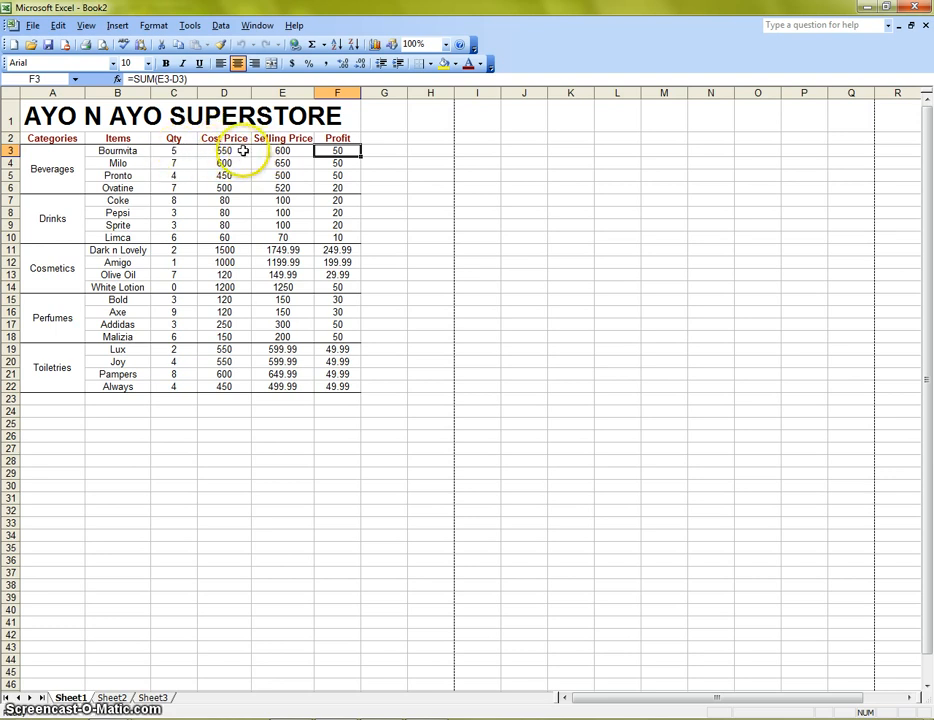
- Enter the headings "Total Cost Price", "Total Selling Price" and "Total Profit" in cells H2, I2 and J2
click(424, 139)
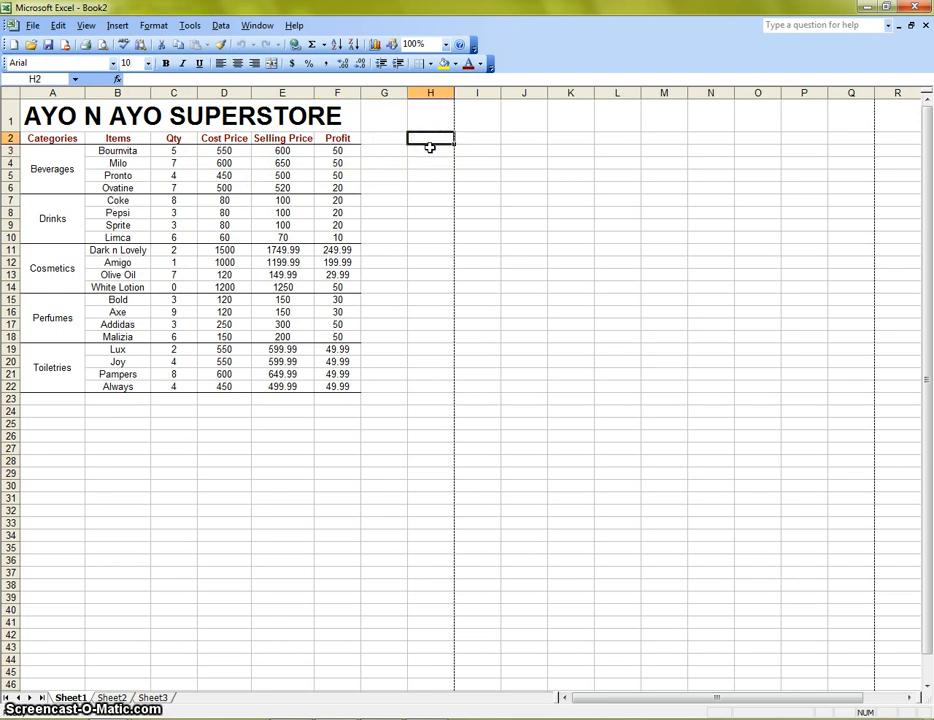
text(Total Cost Price)
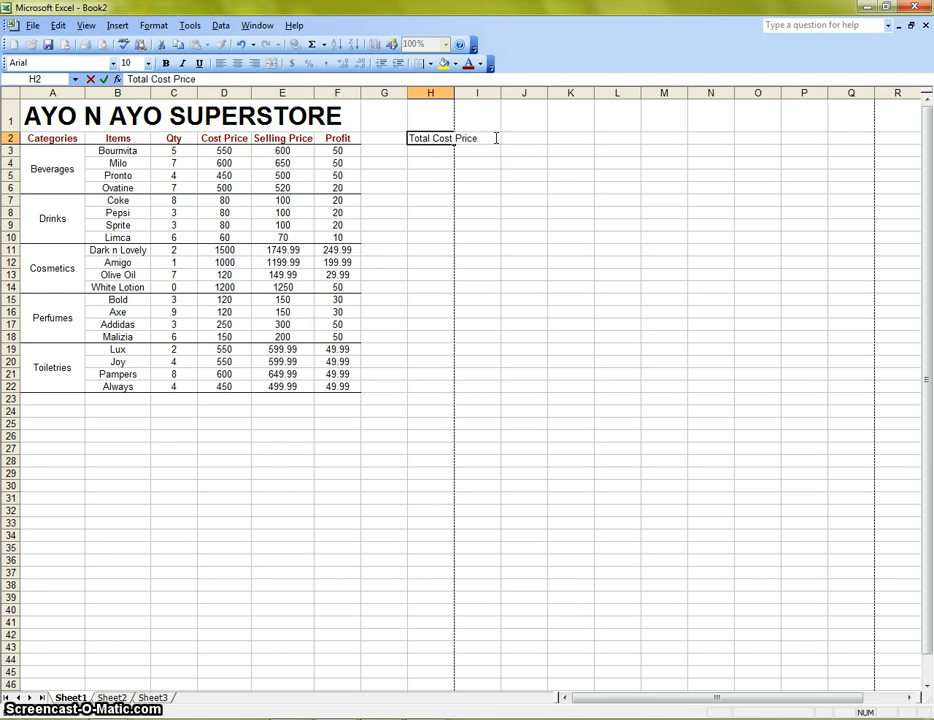
click(510, 170)
click(472, 138)
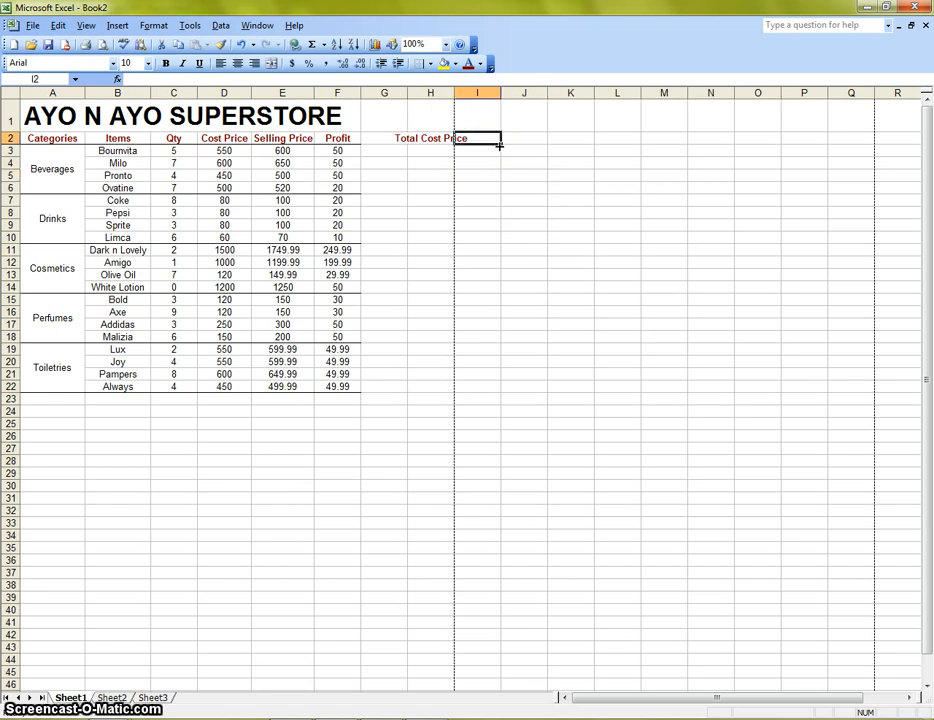
text(Total Selling Price)
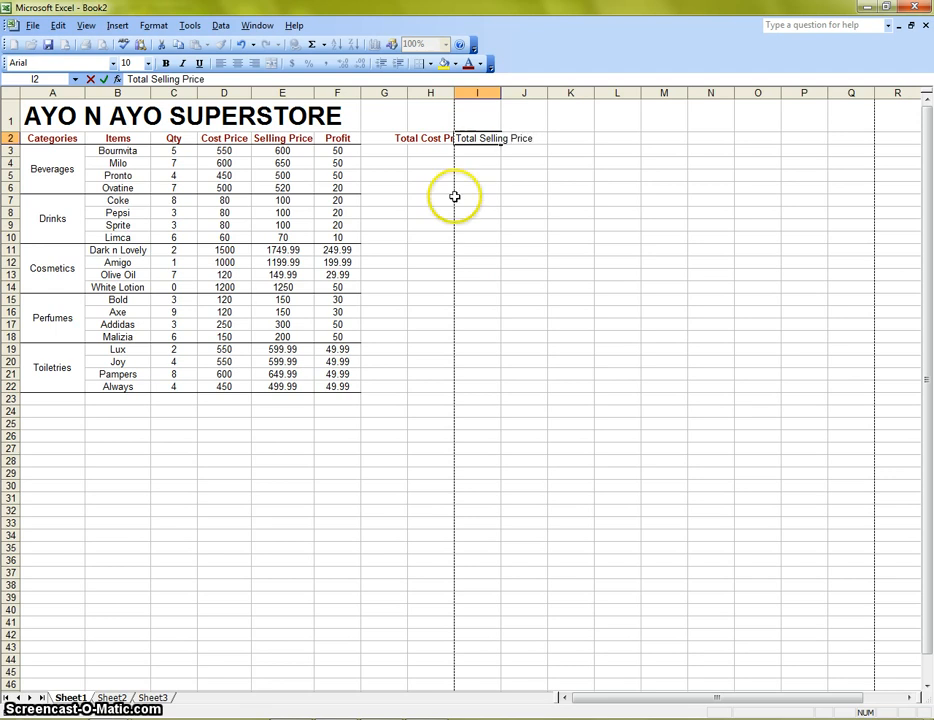
click(524, 237)
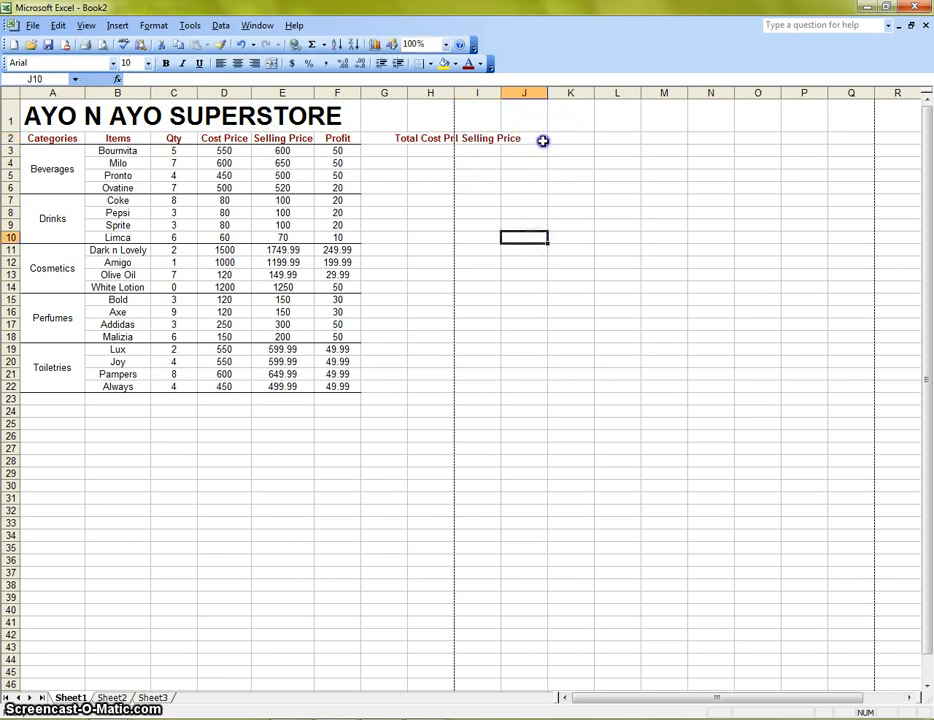
click(543, 141)
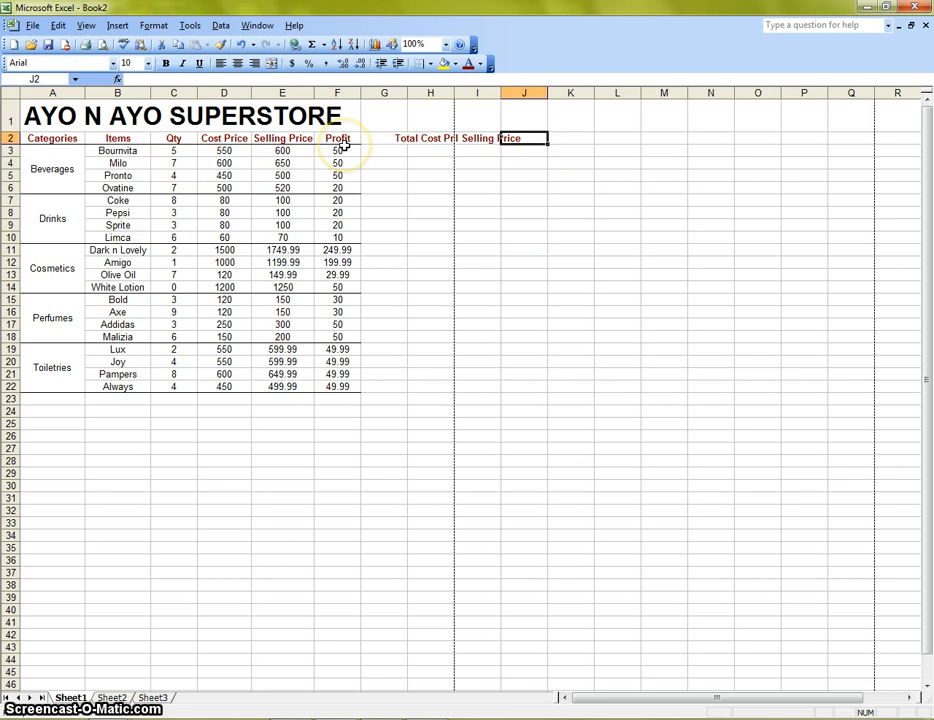
text(Total Profit)
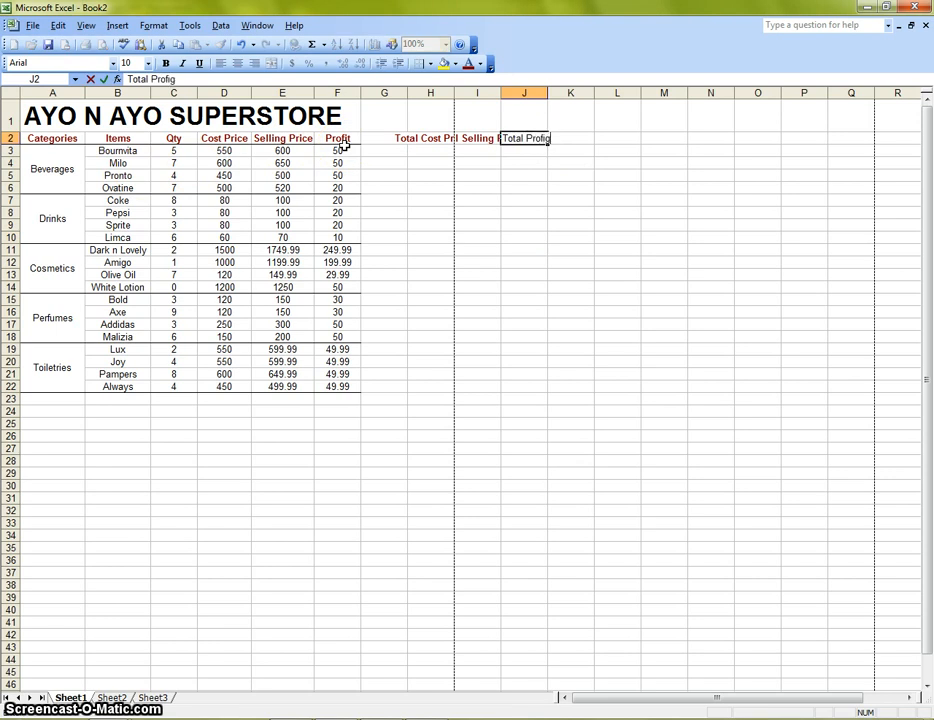
drag(384, 237, 417, 240)
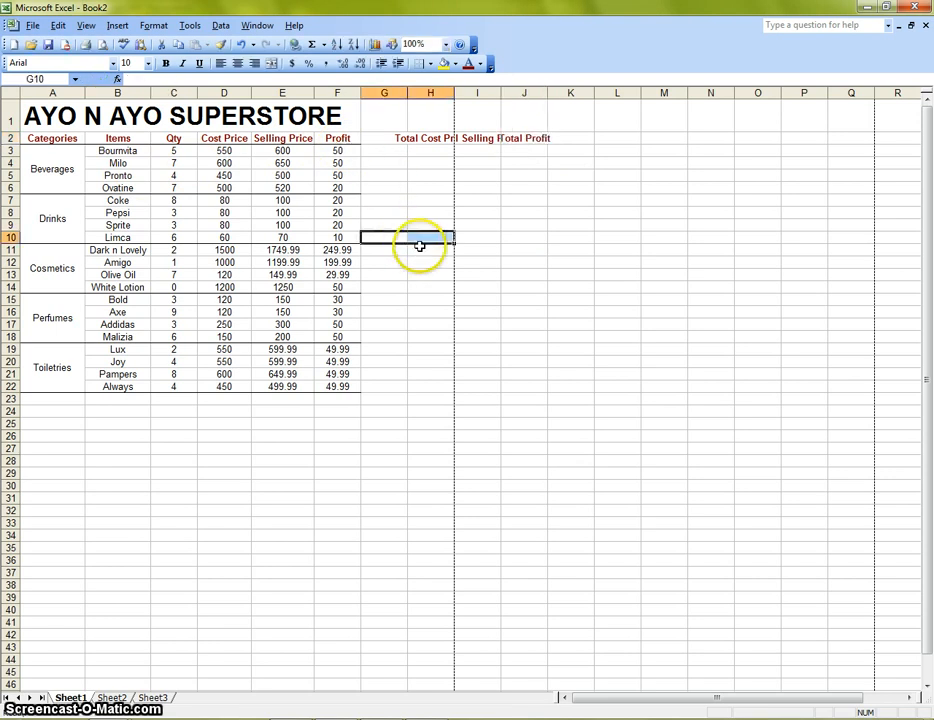
- Delete the empty cell G2 and shift the remaining cells left so the new headings sit beside Profit
click(387, 139)
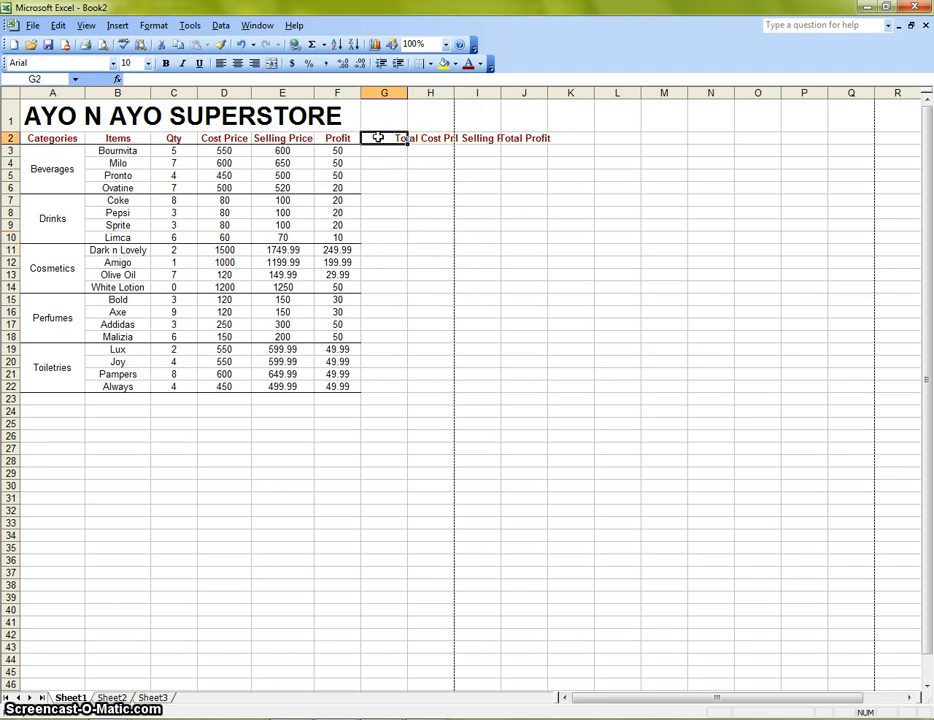
right_click(379, 138)
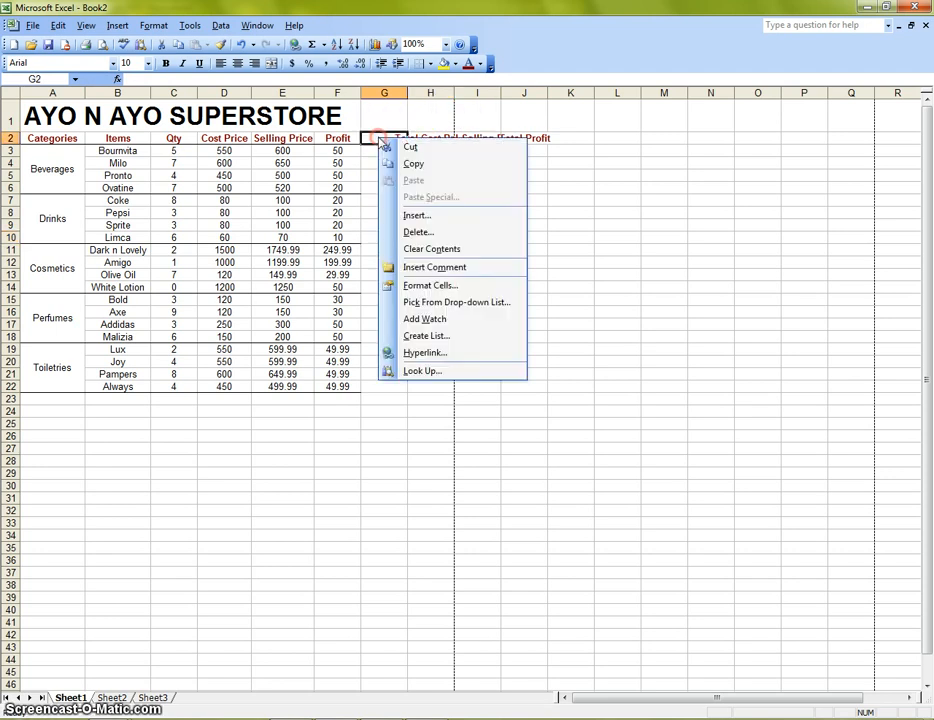
click(427, 233)
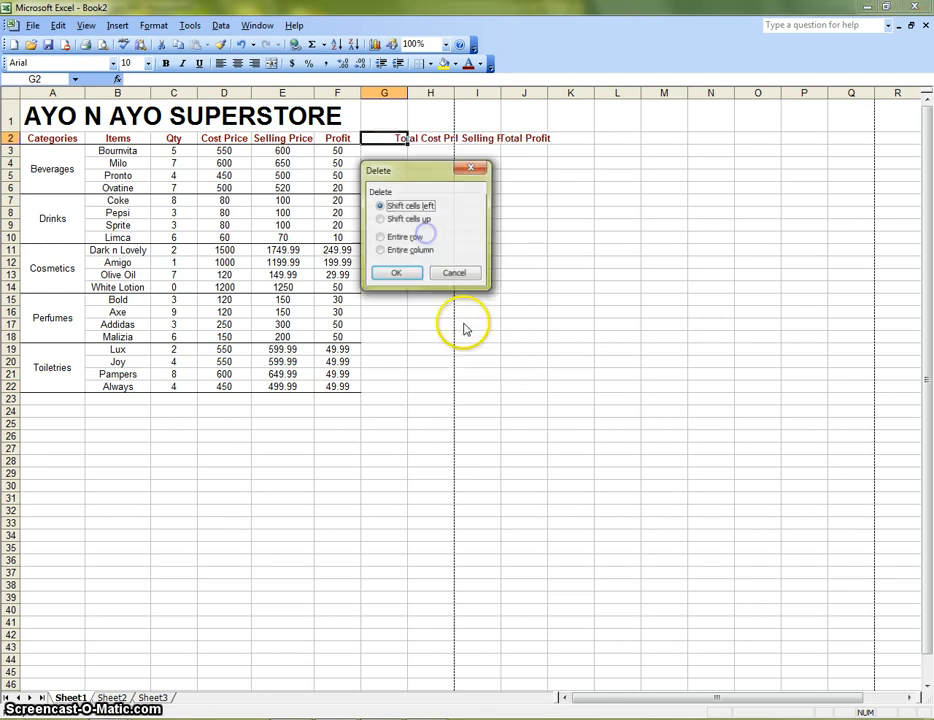
click(400, 275)
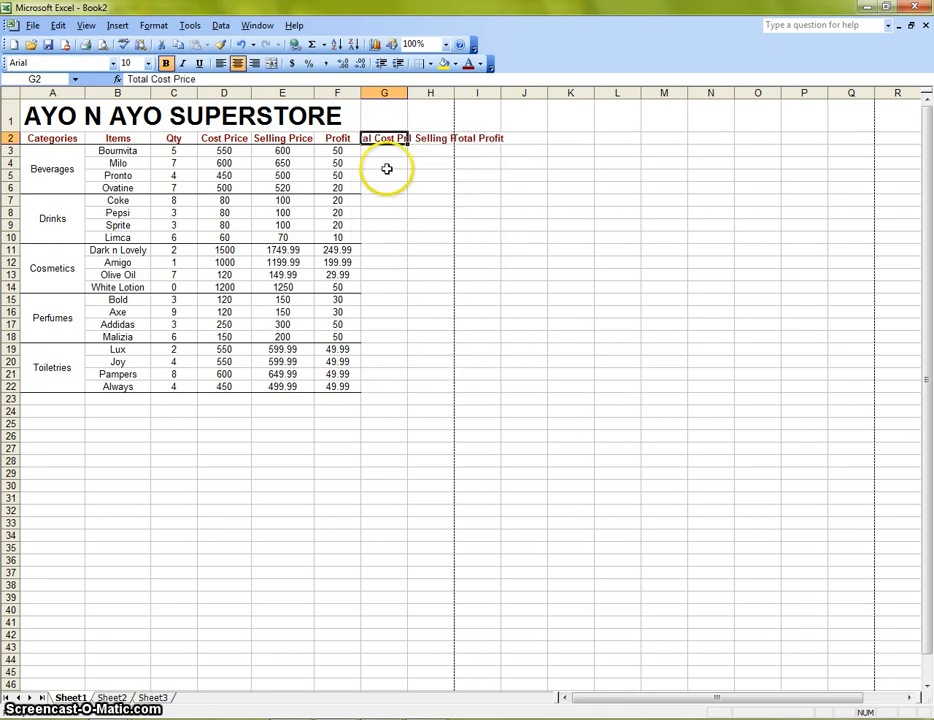
- Widen columns G and H to fit the "Total Cost Price" and "Total Selling Price" headings
click(410, 278)
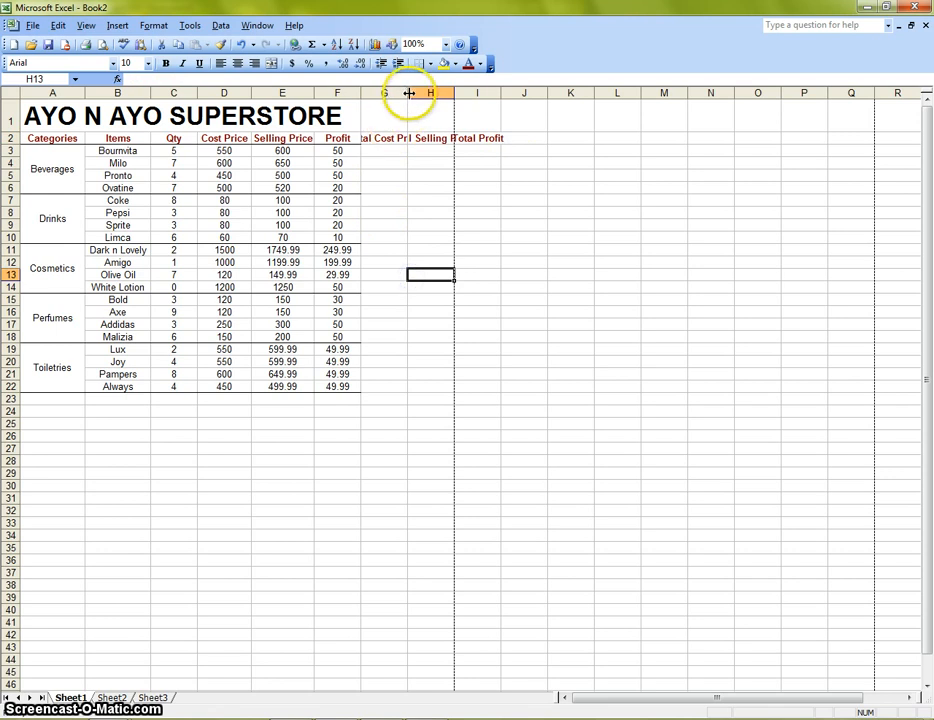
drag(409, 92, 439, 93)
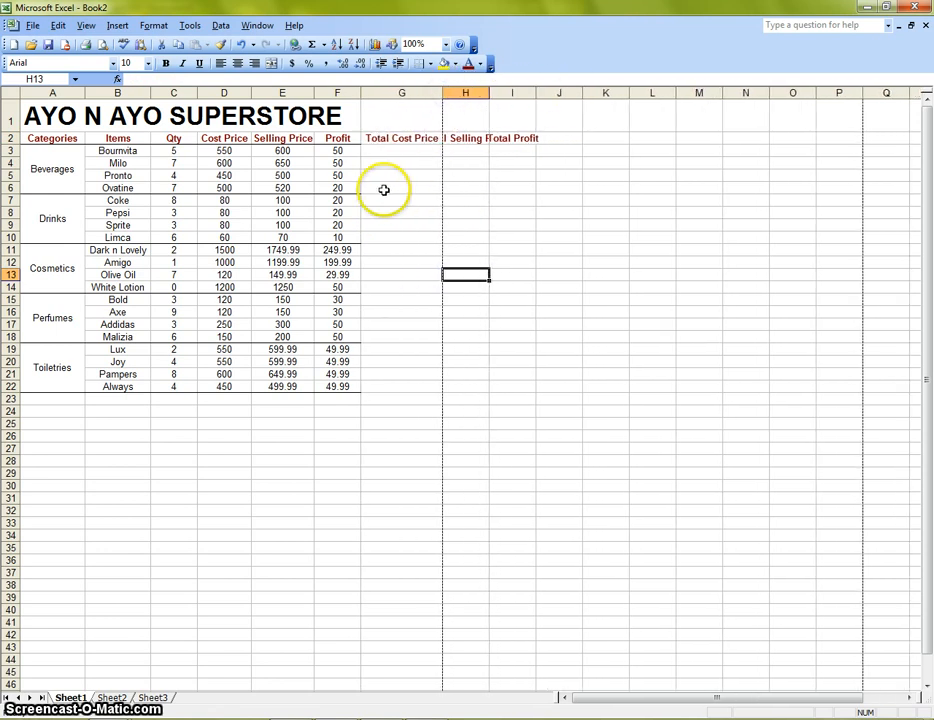
drag(497, 92, 540, 92)
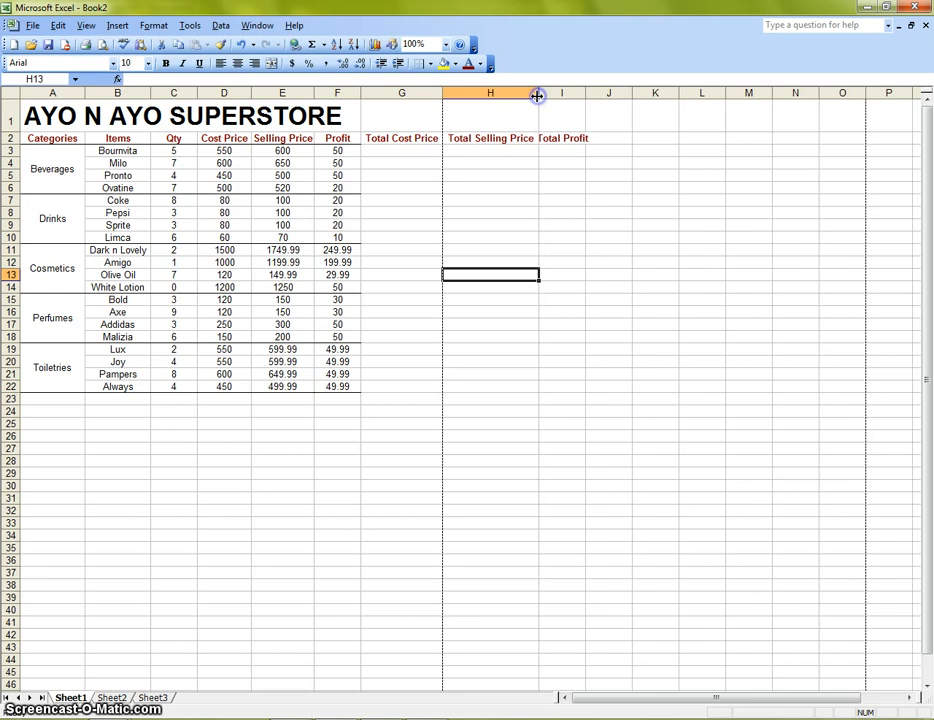
- Insert an entire blank row at row 3, directly below the heading row
click(413, 151)
right_click(413, 151)
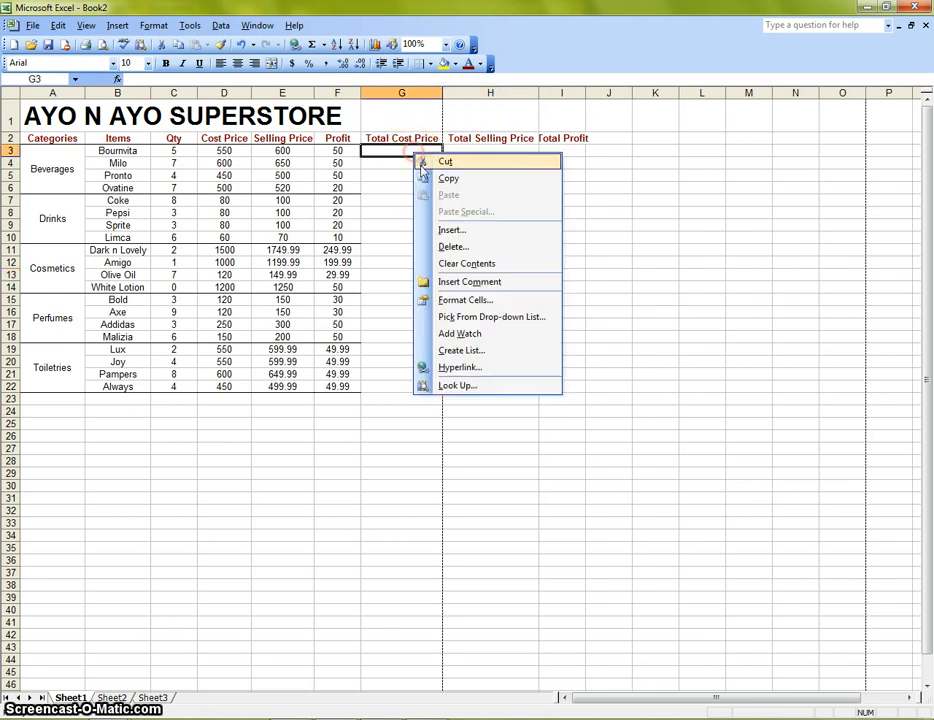
click(463, 230)
click(459, 237)
click(430, 274)
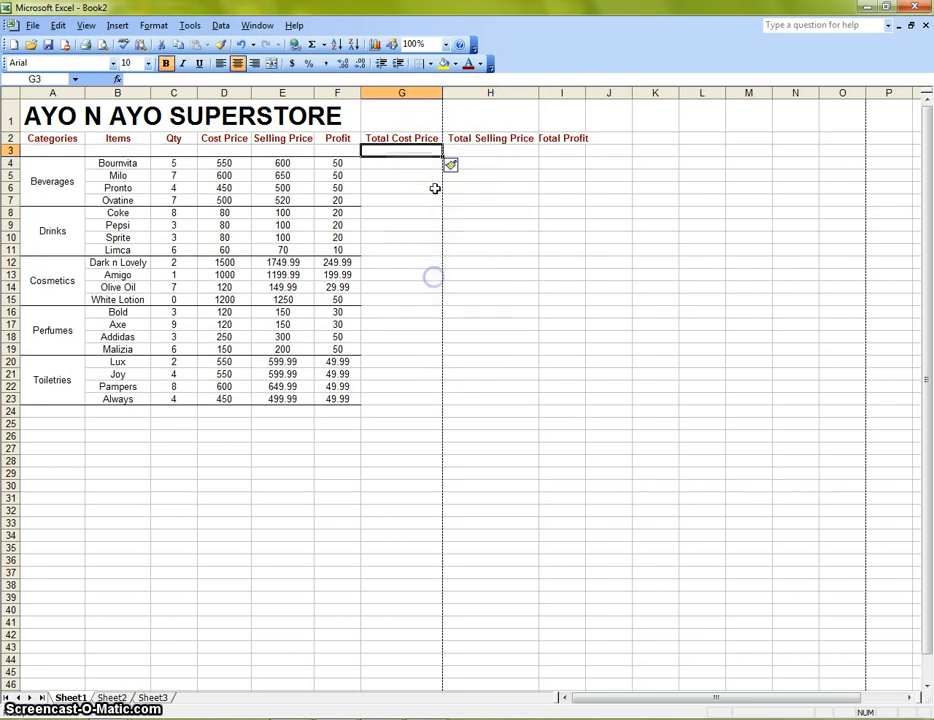
click(560, 250)
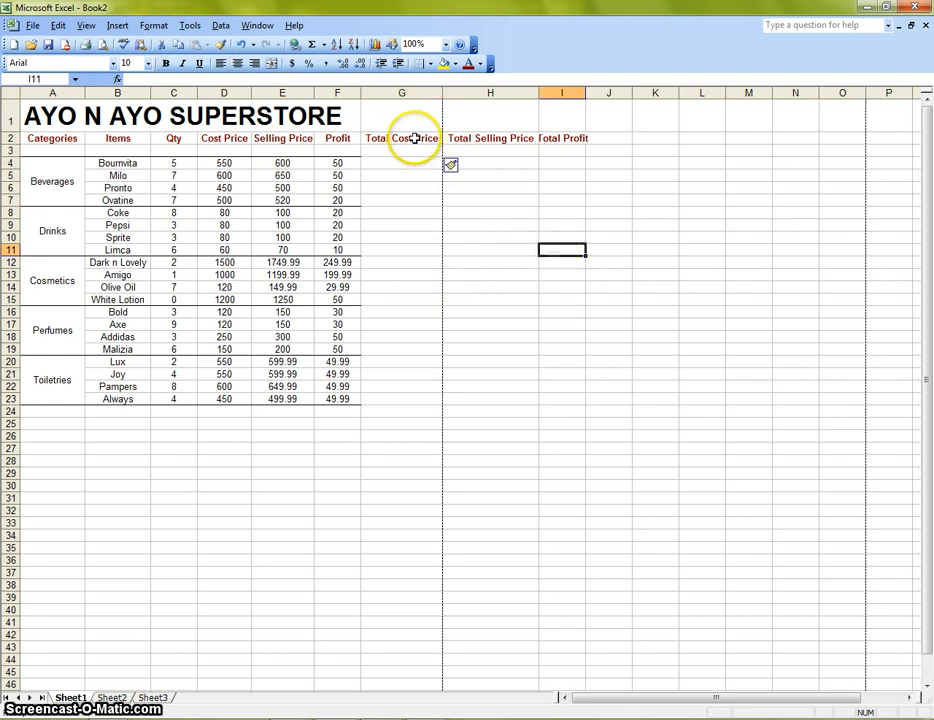
- Split the "Total Cost Price" heading over two rows by moving the word "Price" from G2 to G3
click(422, 139)
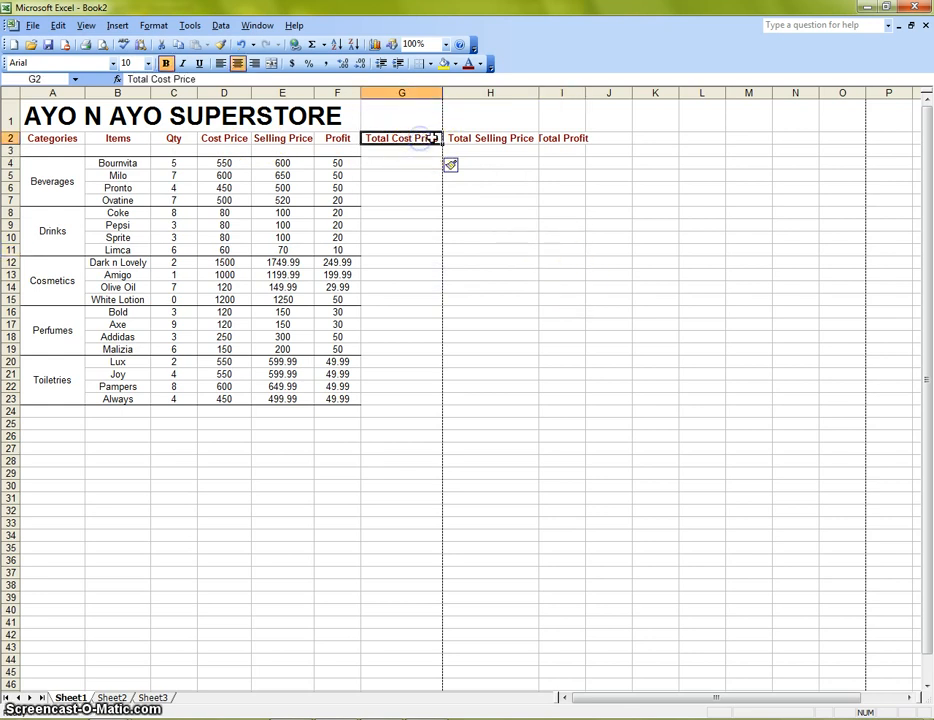
drag(173, 79, 198, 79)
right_click(196, 79)
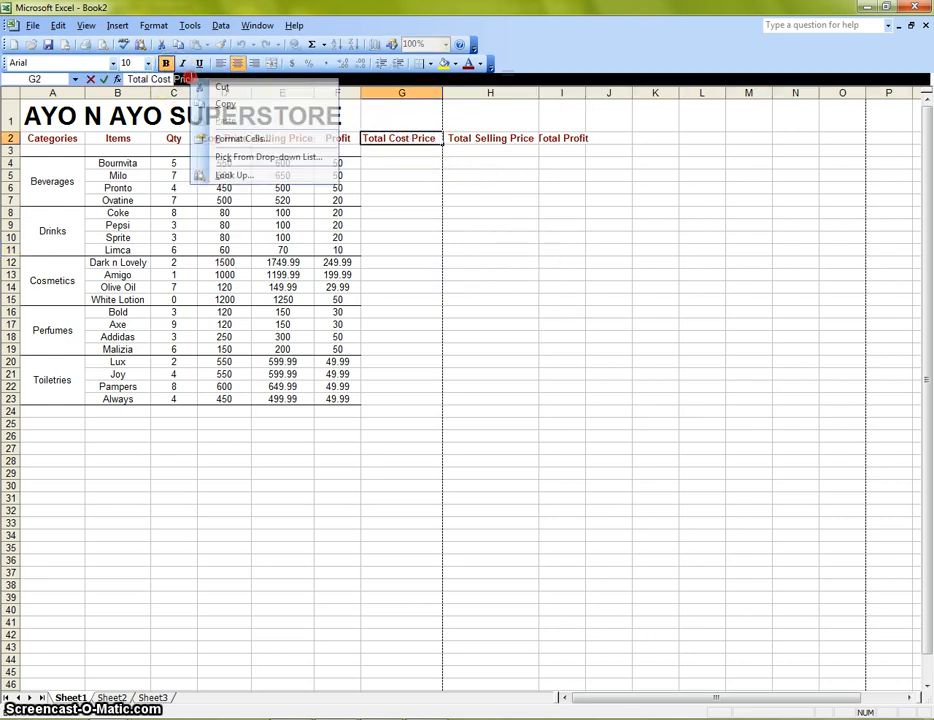
click(222, 86)
click(380, 150)
right_click(380, 150)
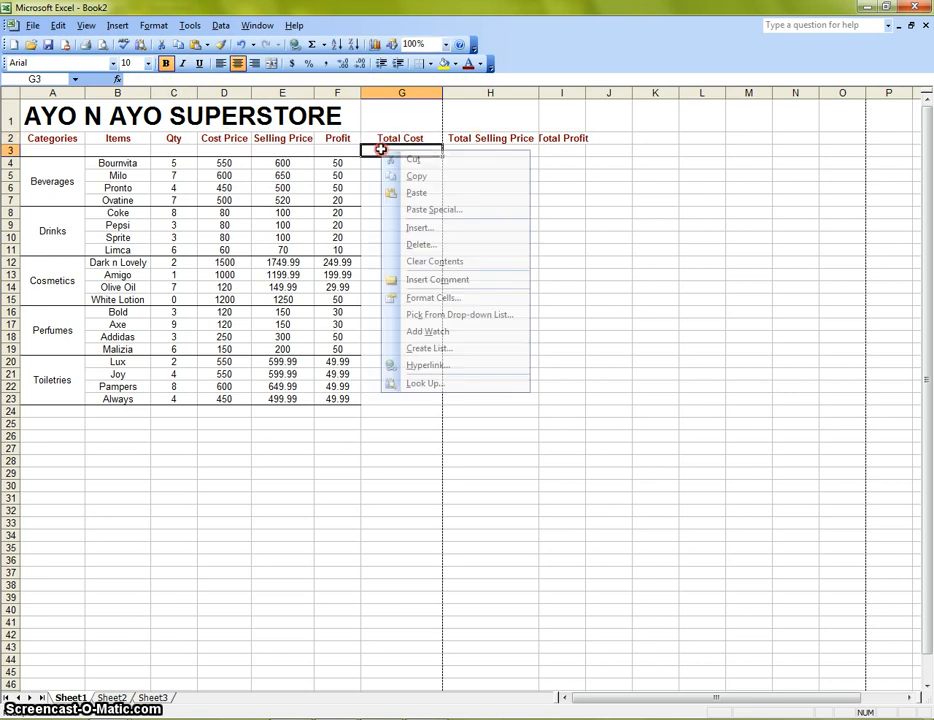
click(426, 191)
click(494, 248)
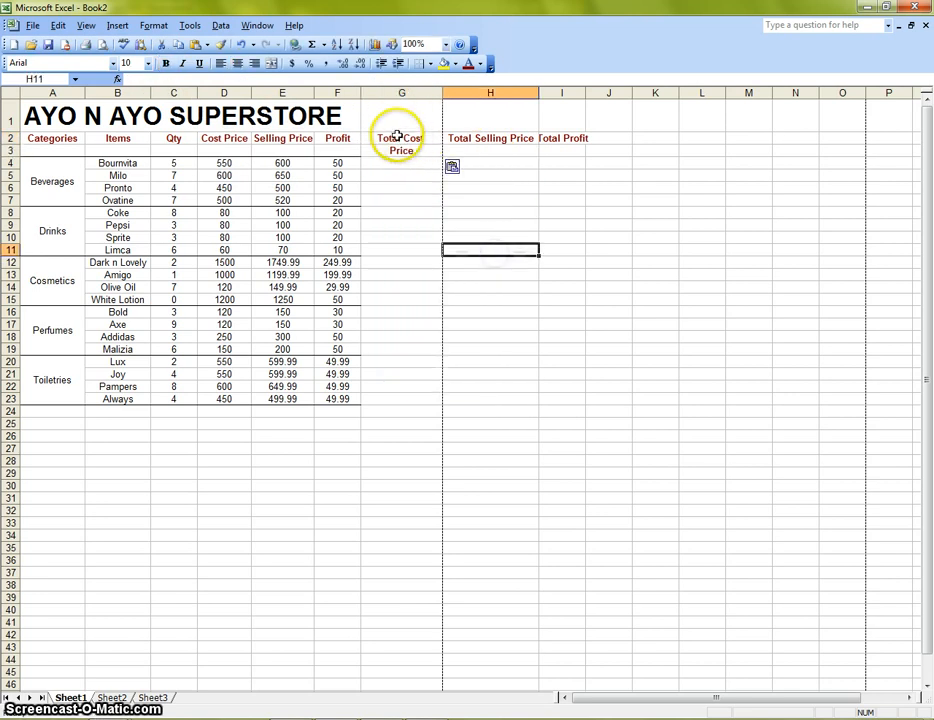
- Split the "Total Selling Price" heading over two rows by moving the word "Price" from H2 to H3
click(494, 140)
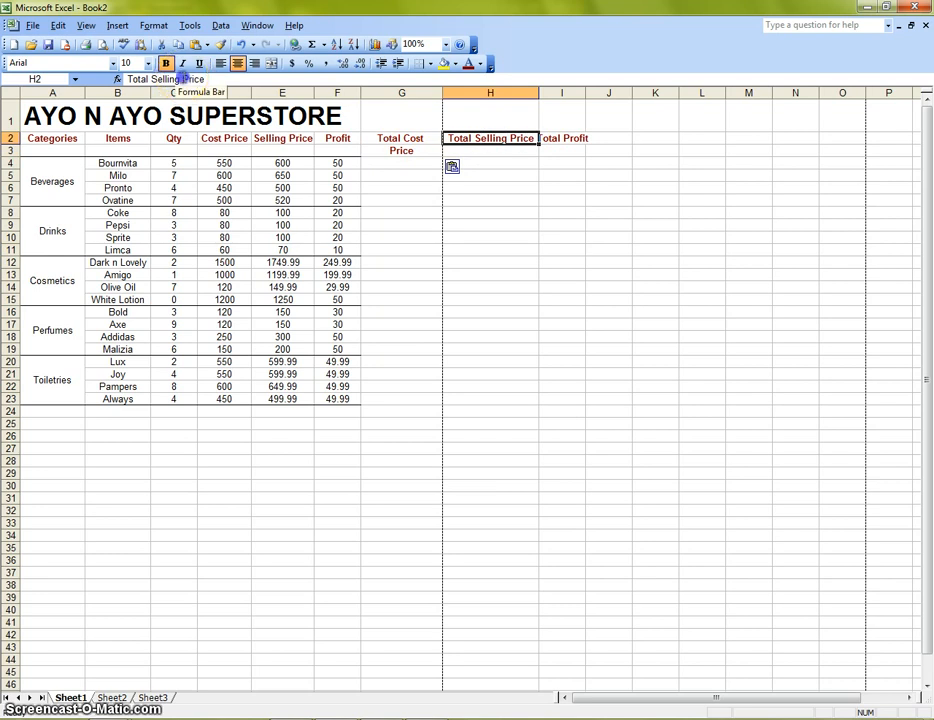
click(204, 79)
right_click(204, 79)
click(234, 89)
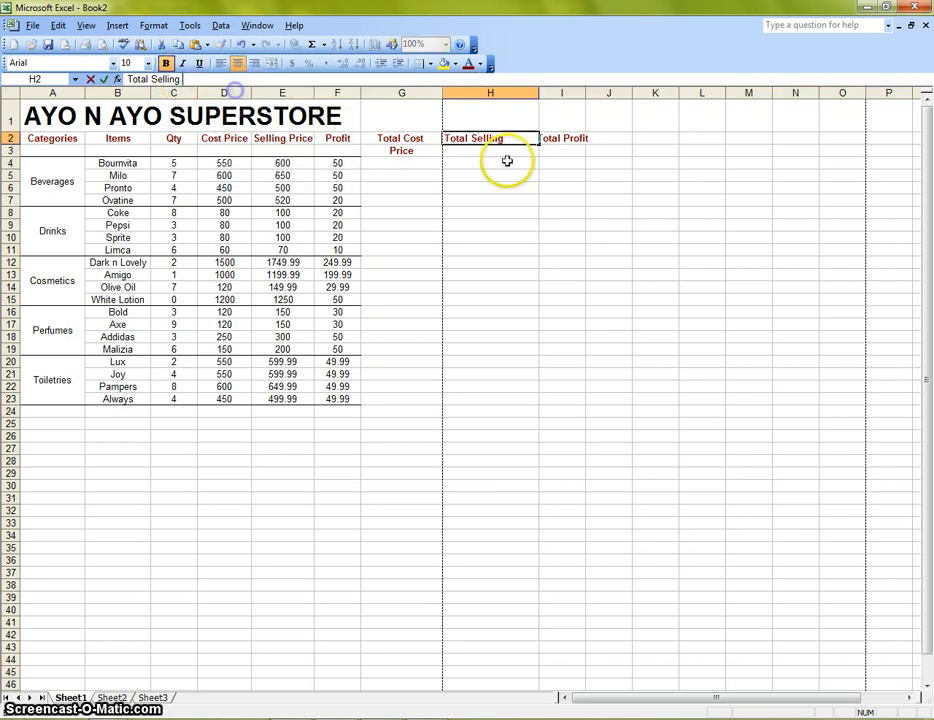
right_click(484, 147)
click(537, 191)
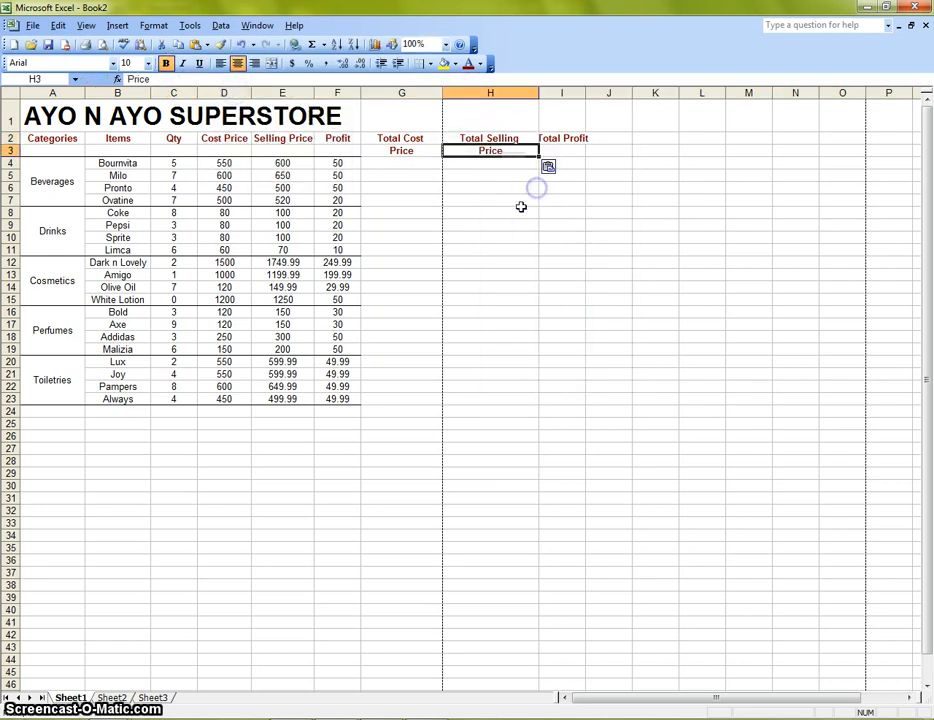
click(521, 207)
drag(521, 207, 521, 198)
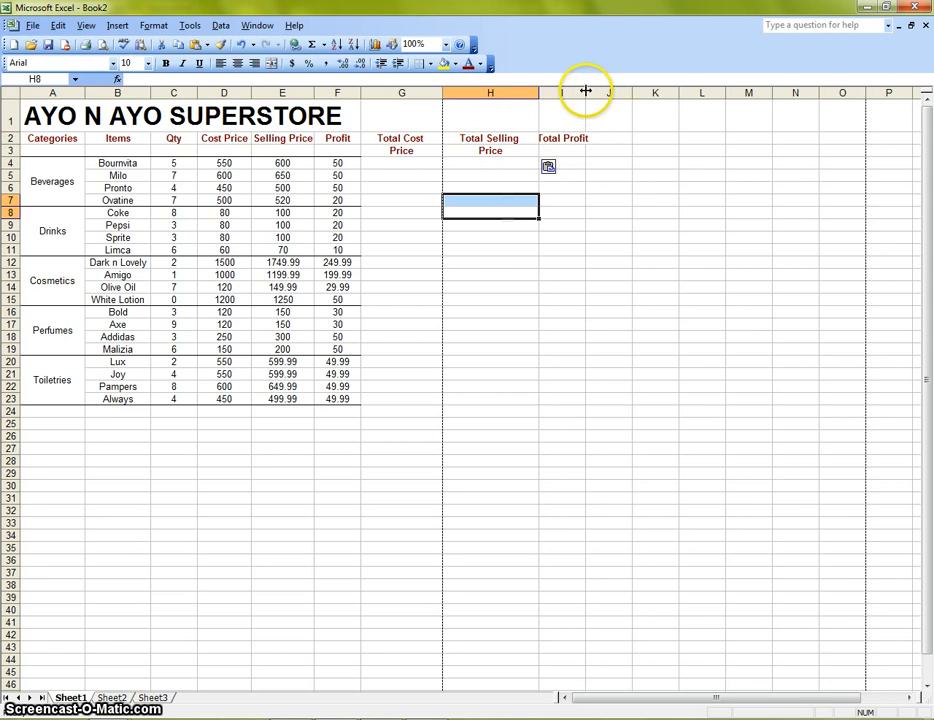
- Widen column I to fit "Total Profit" and narrow columns A, B, C, F, G and H to fit their contents
drag(586, 92, 598, 92)
drag(537, 92, 506, 98)
drag(442, 92, 414, 98)
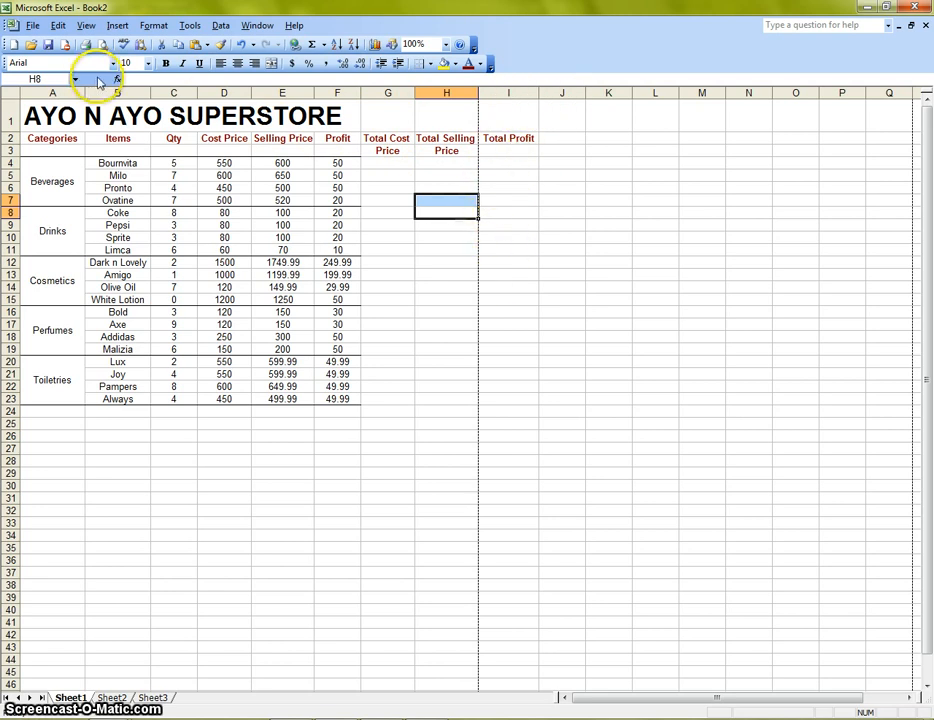
drag(86, 94, 78, 94)
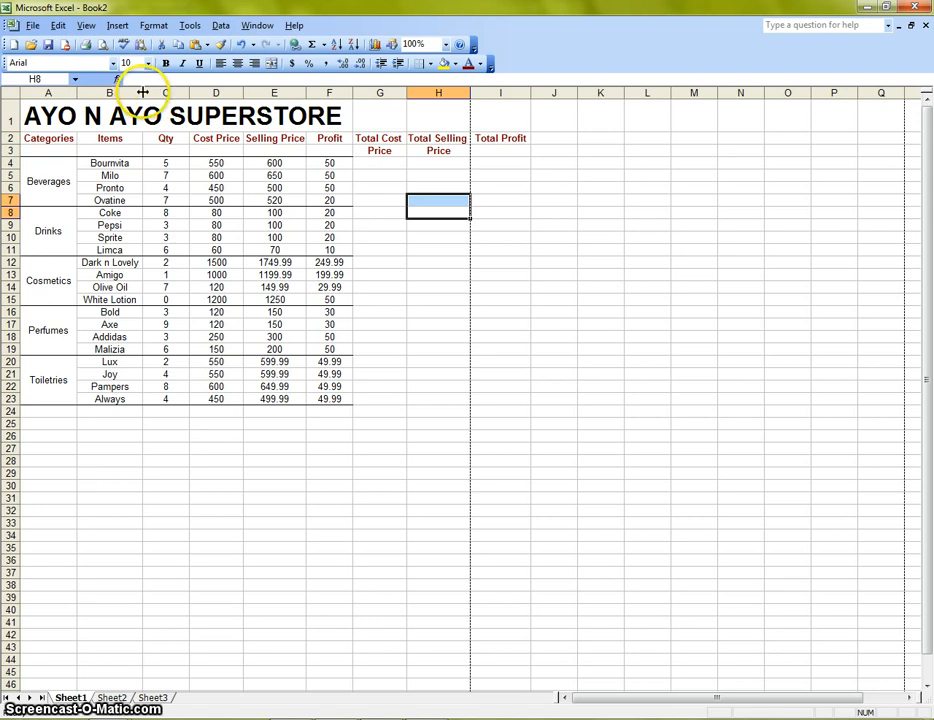
drag(143, 92, 173, 92)
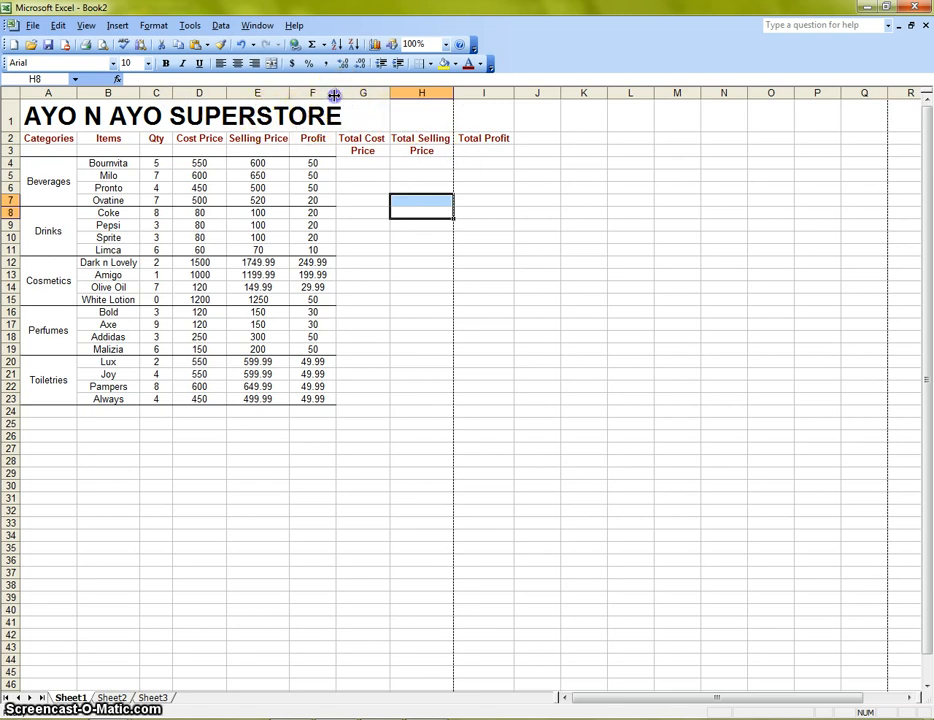
drag(334, 95, 328, 95)
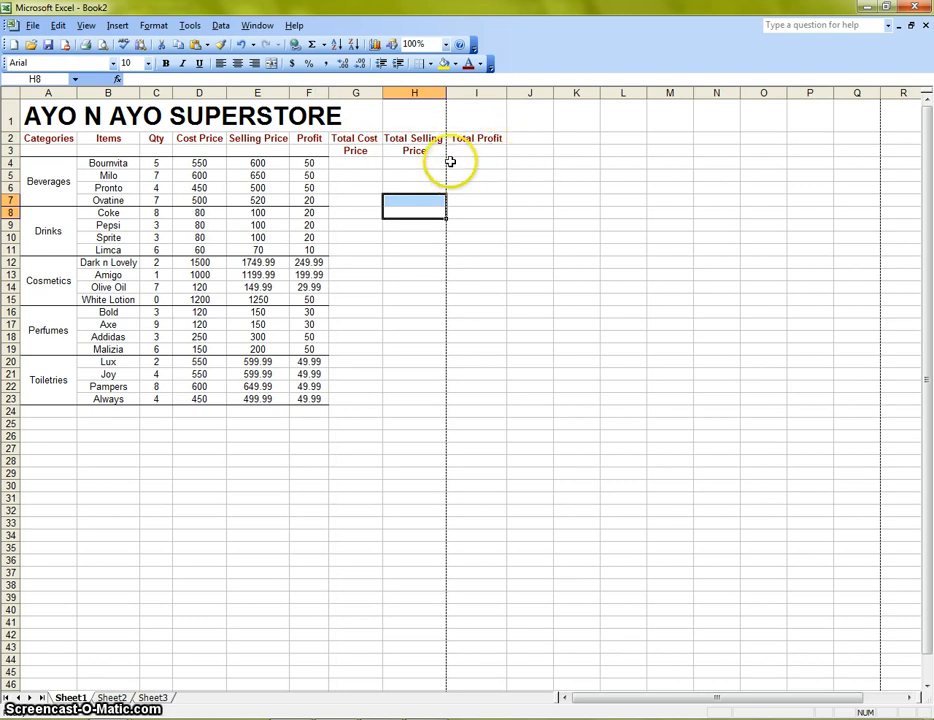
- Move the word "Price" of the "Selling Price" heading from E2 to E3, and narrow columns E and H
click(268, 139)
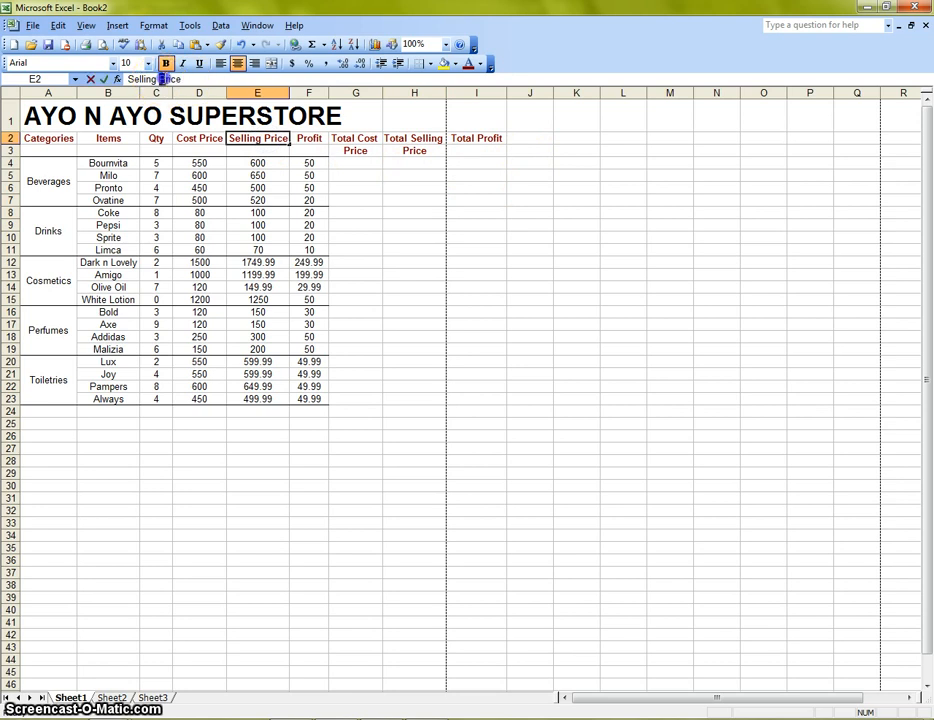
right_click(178, 79)
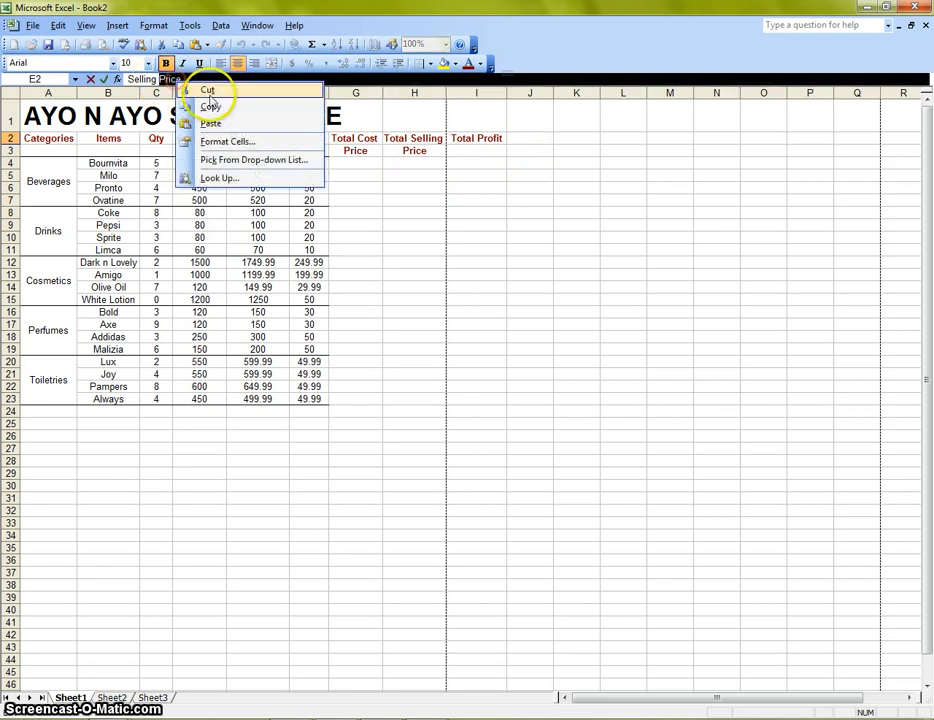
click(208, 90)
click(266, 150)
right_click(266, 150)
click(306, 191)
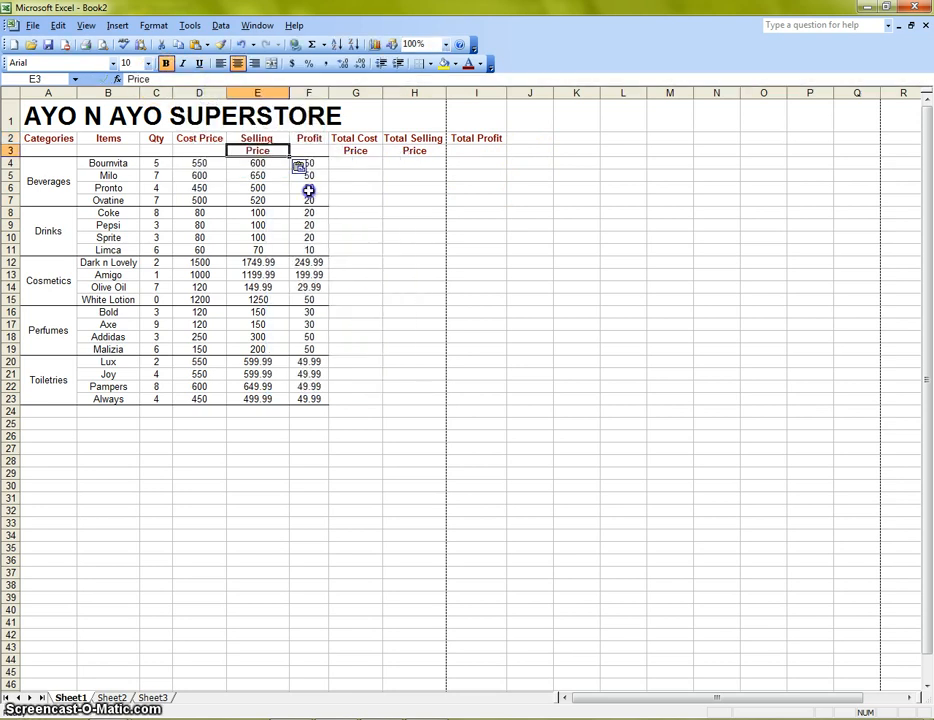
drag(288, 93, 269, 97)
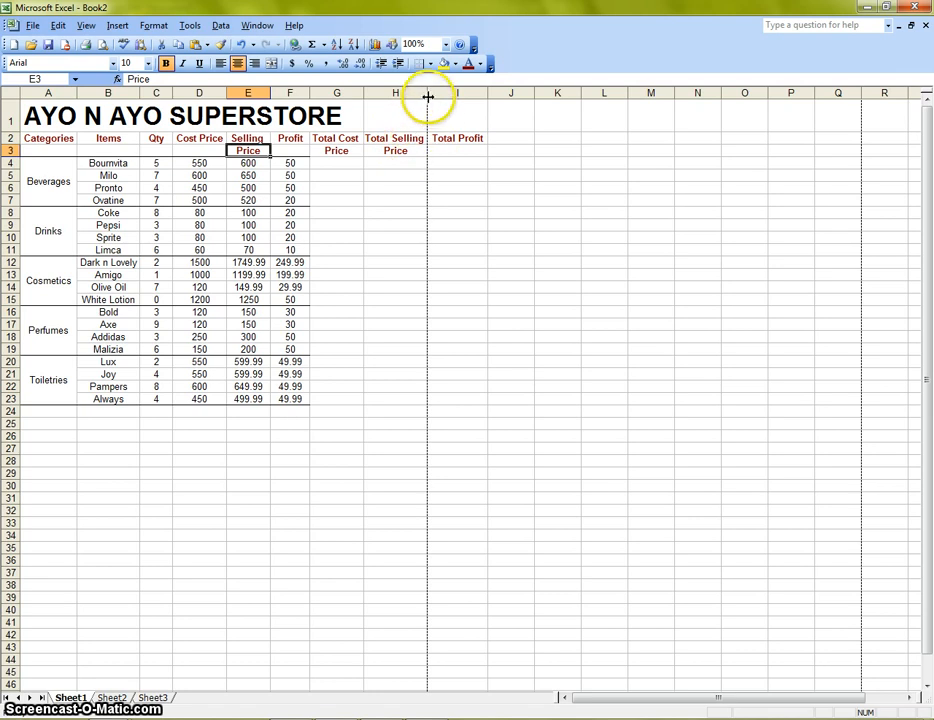
drag(428, 92, 422, 93)
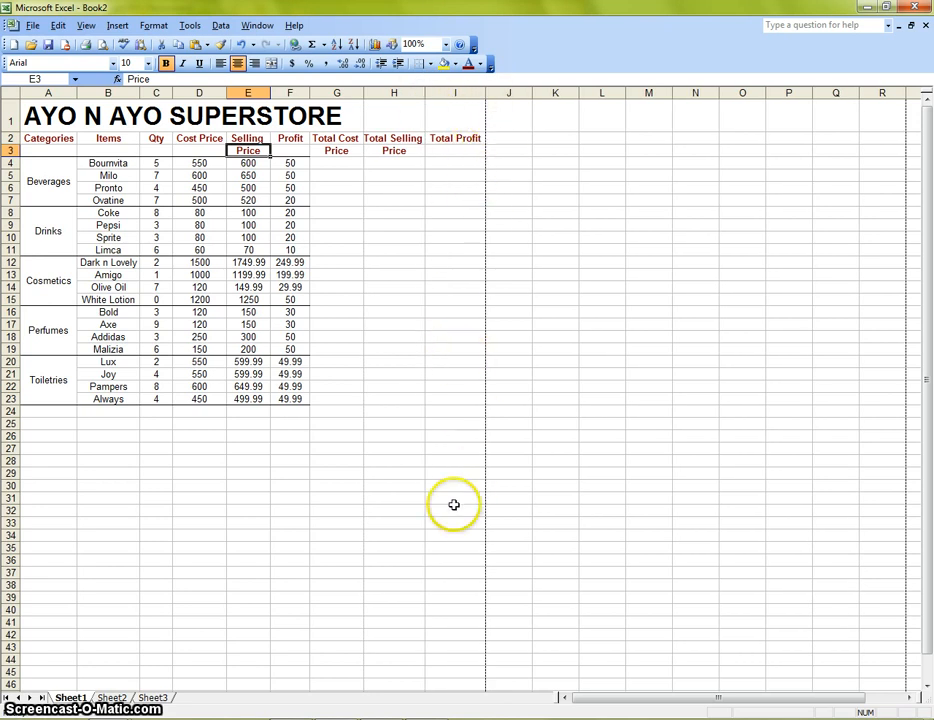
- Extend the heading underline across the new columns by adding a bottom border to F2:I3
click(489, 347)
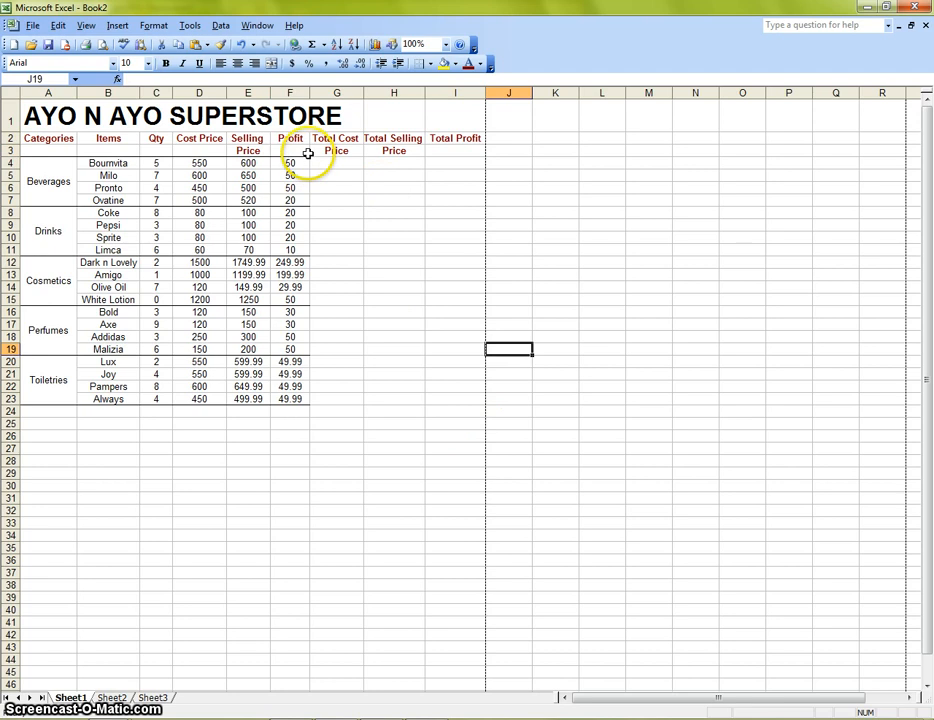
drag(299, 155, 430, 158)
click(431, 154)
drag(297, 141, 469, 147)
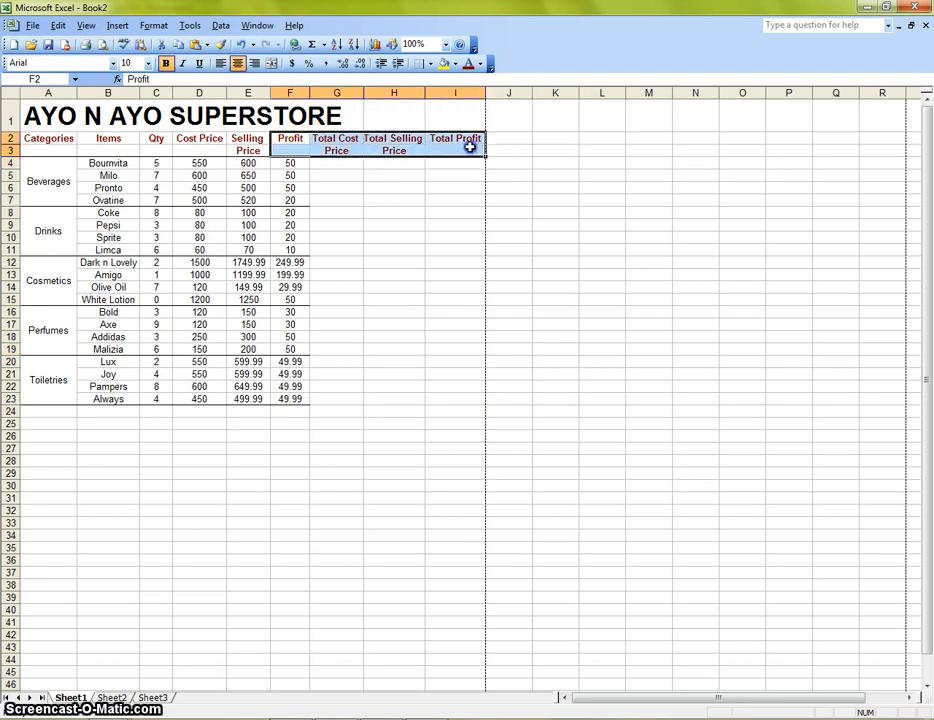
click(431, 63)
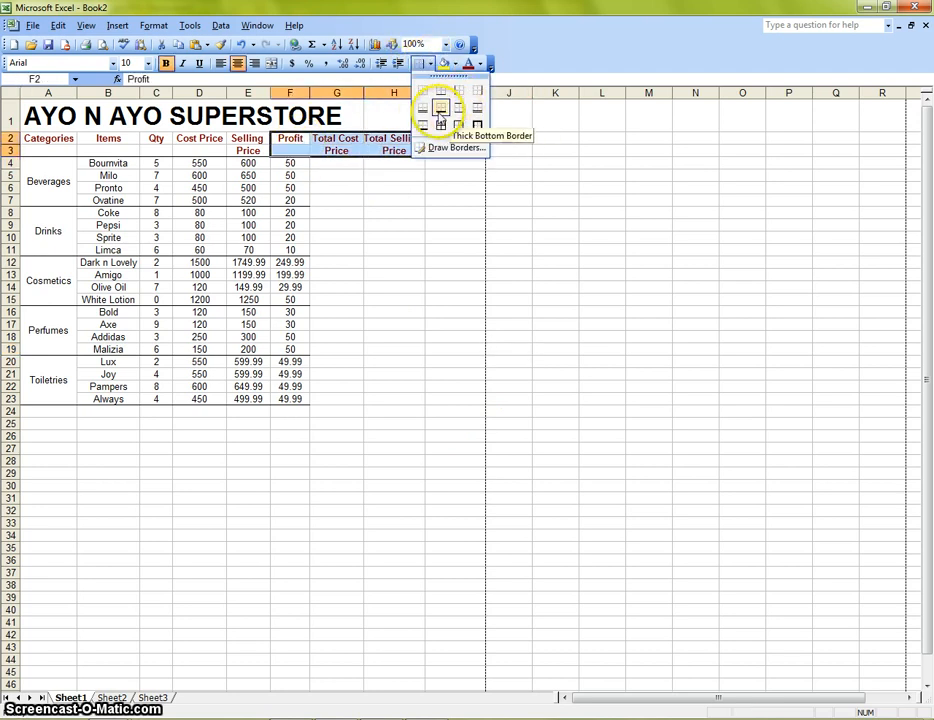
click(442, 88)
click(482, 251)
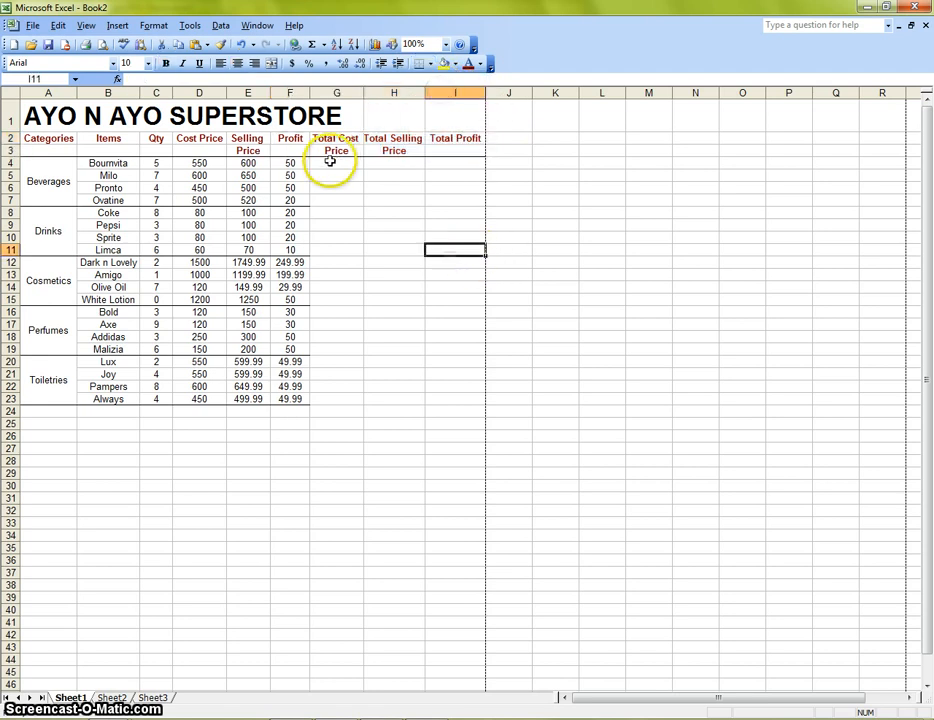
- Extend the category divider lines through column I with bottom borders under rows 7, 11, 15, 19 and 23
drag(303, 199, 443, 184)
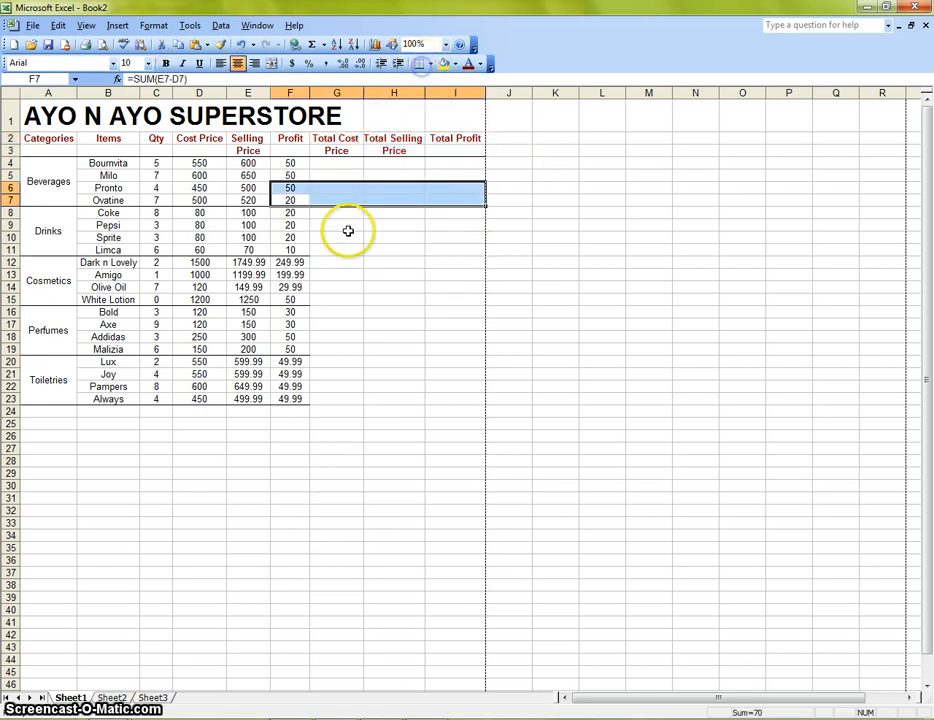
drag(336, 237, 467, 247)
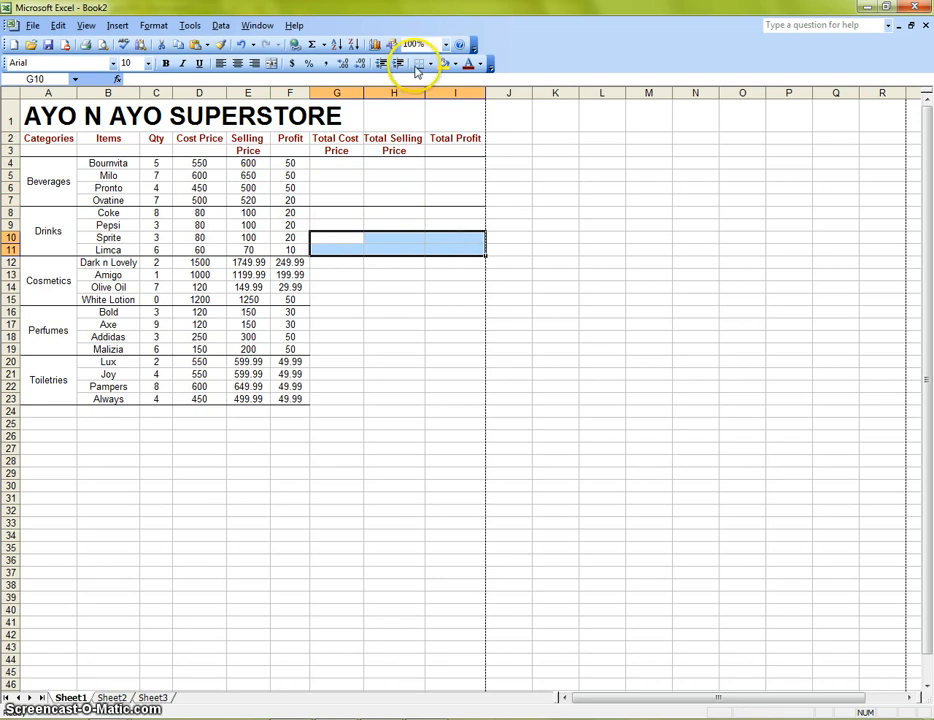
click(420, 64)
drag(310, 292, 446, 302)
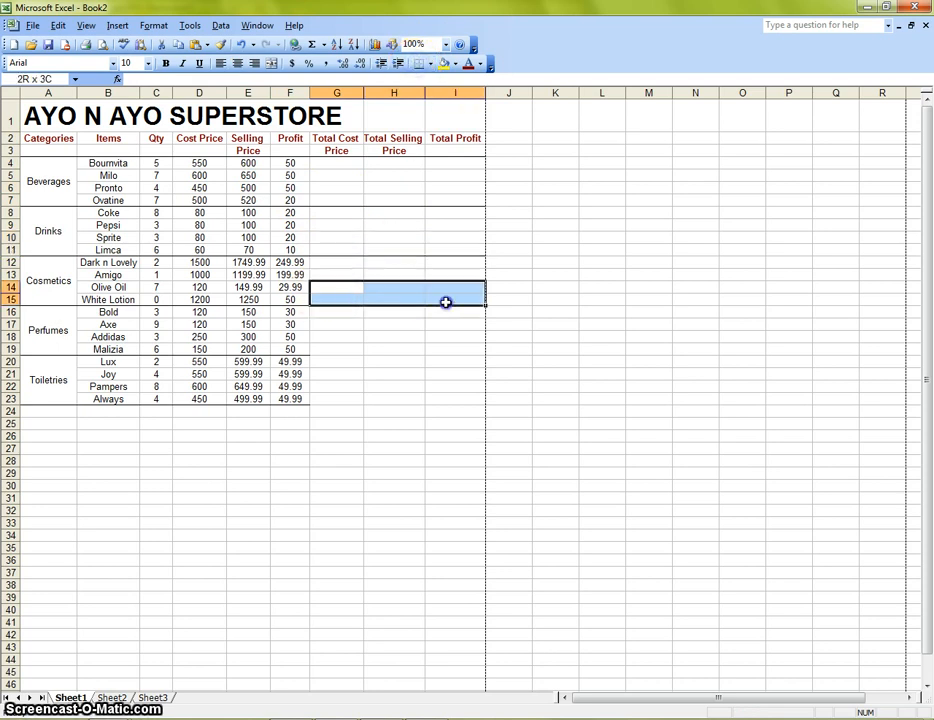
click(420, 64)
drag(356, 340, 450, 341)
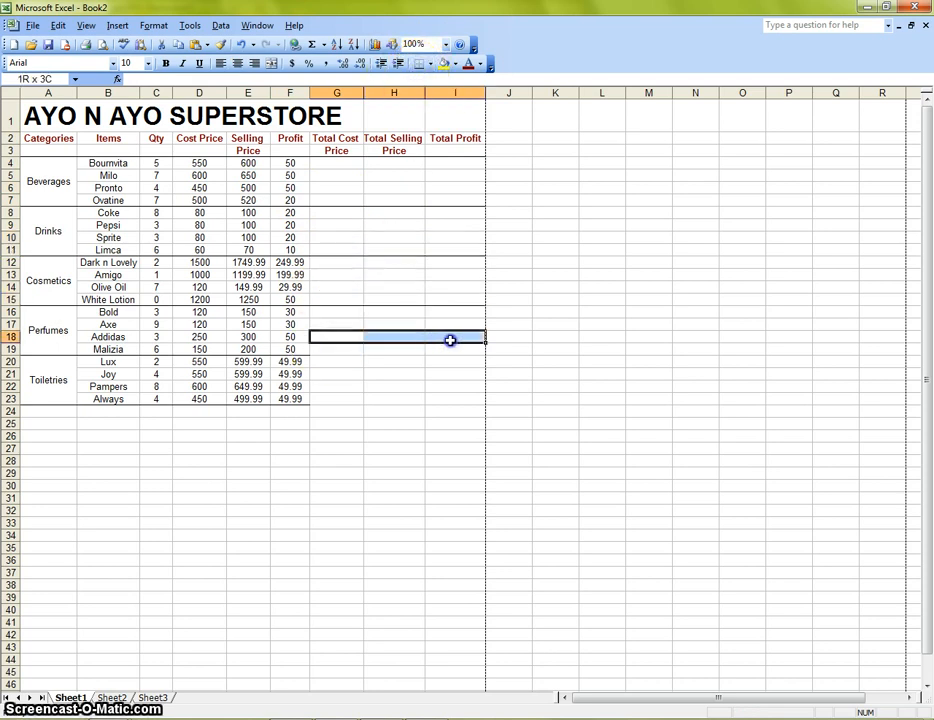
drag(303, 349, 476, 345)
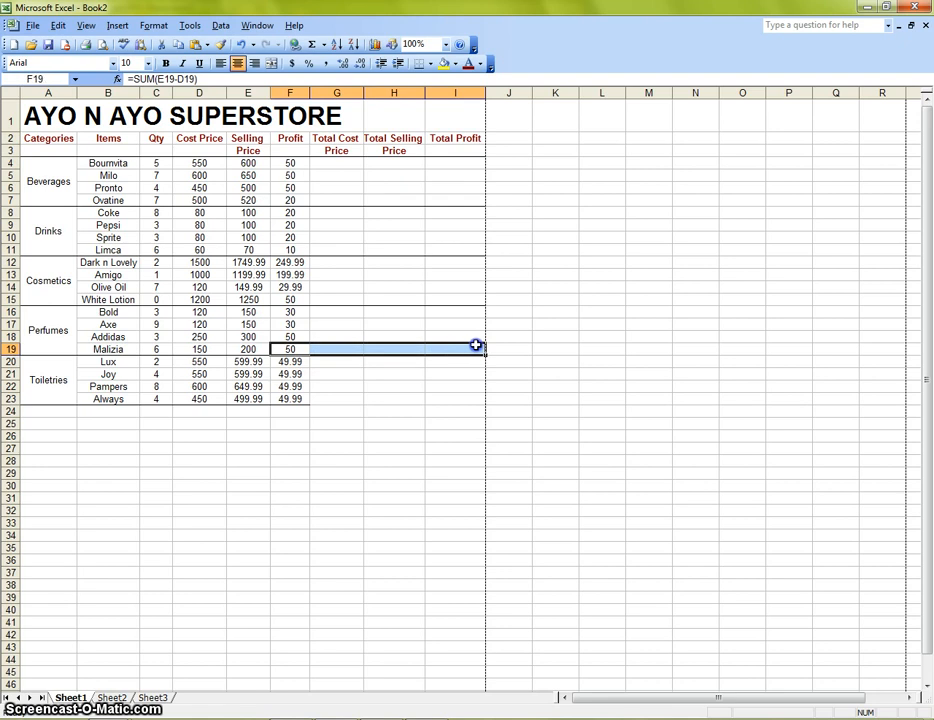
drag(321, 397, 458, 398)
click(421, 64)
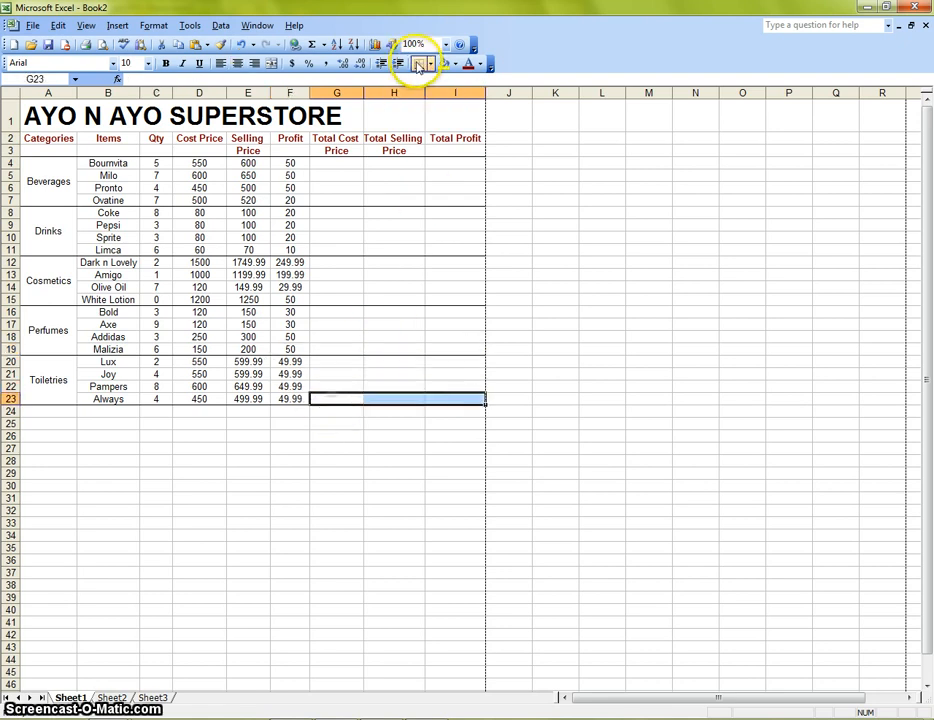
click(555, 348)
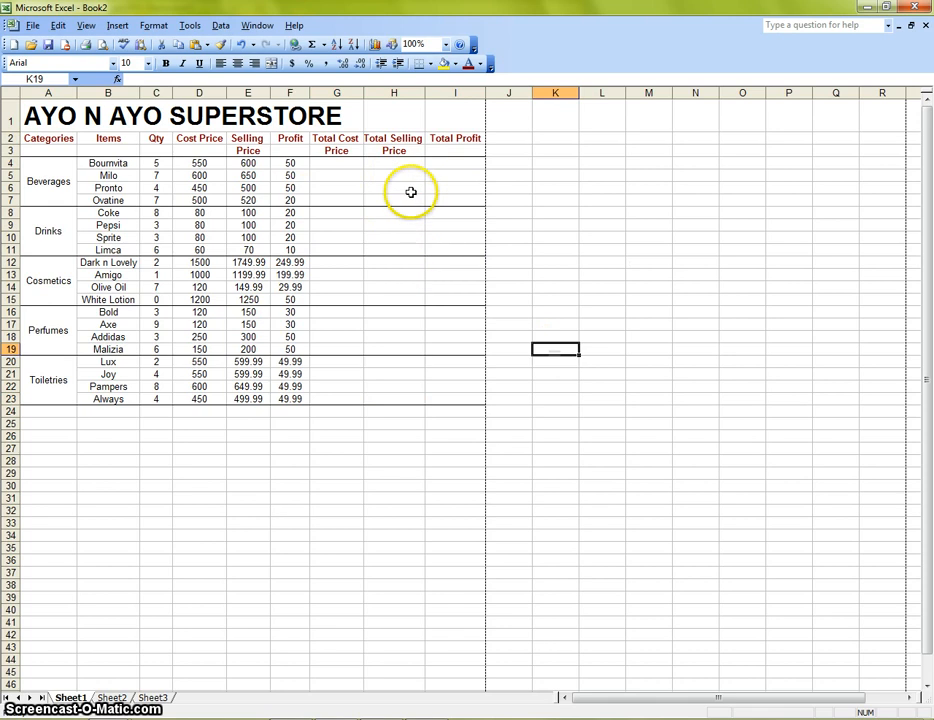
- Calculate Bournvita's total cost price in G4 with the formula =sum(D4*C4)
click(341, 164)
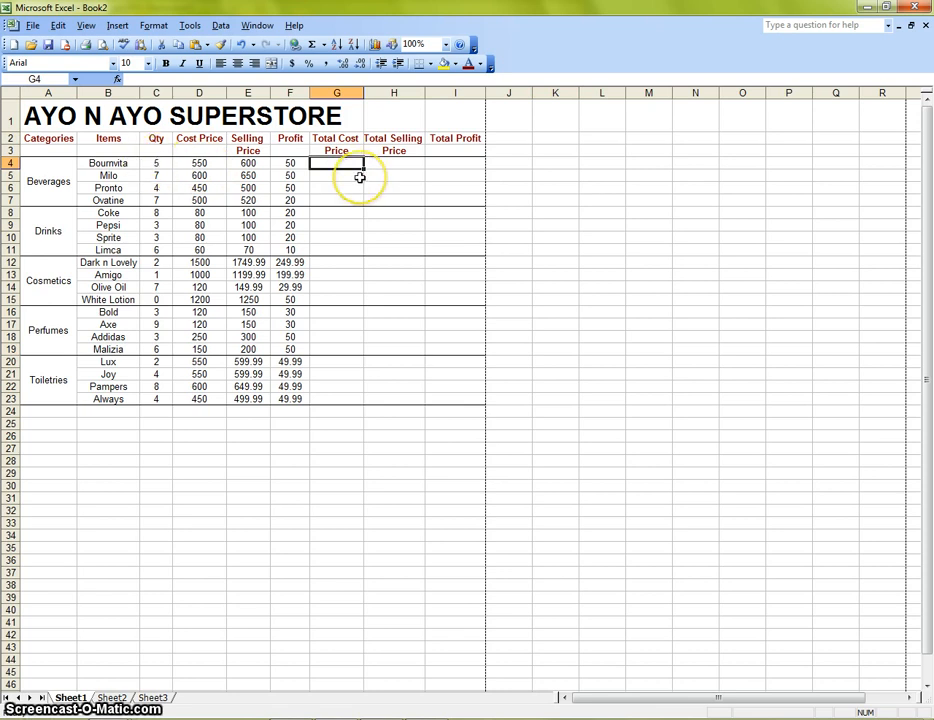
text(=su)
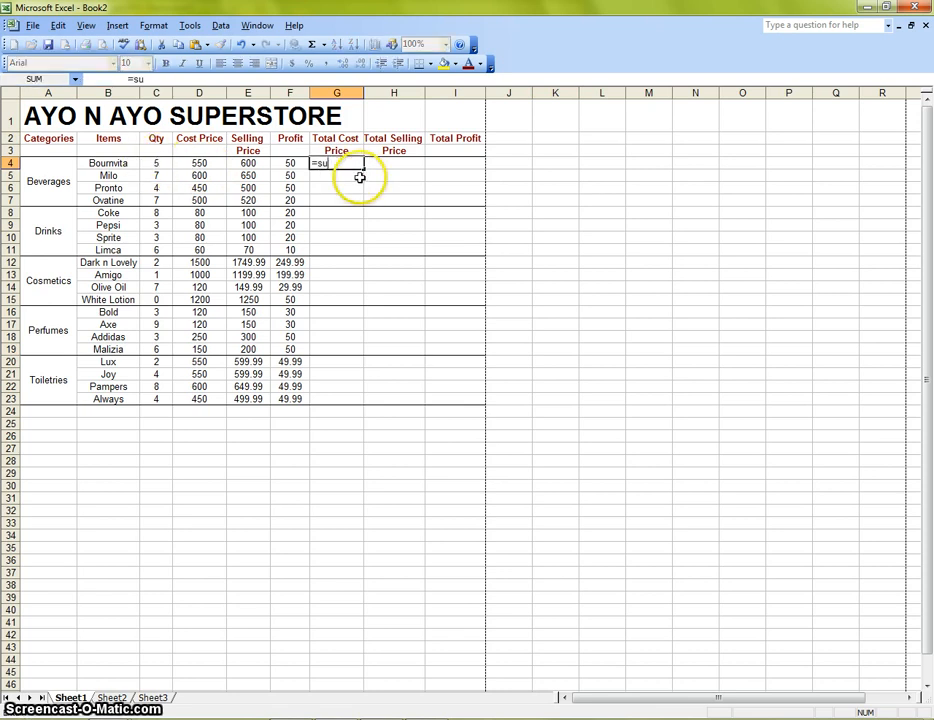
text(m)
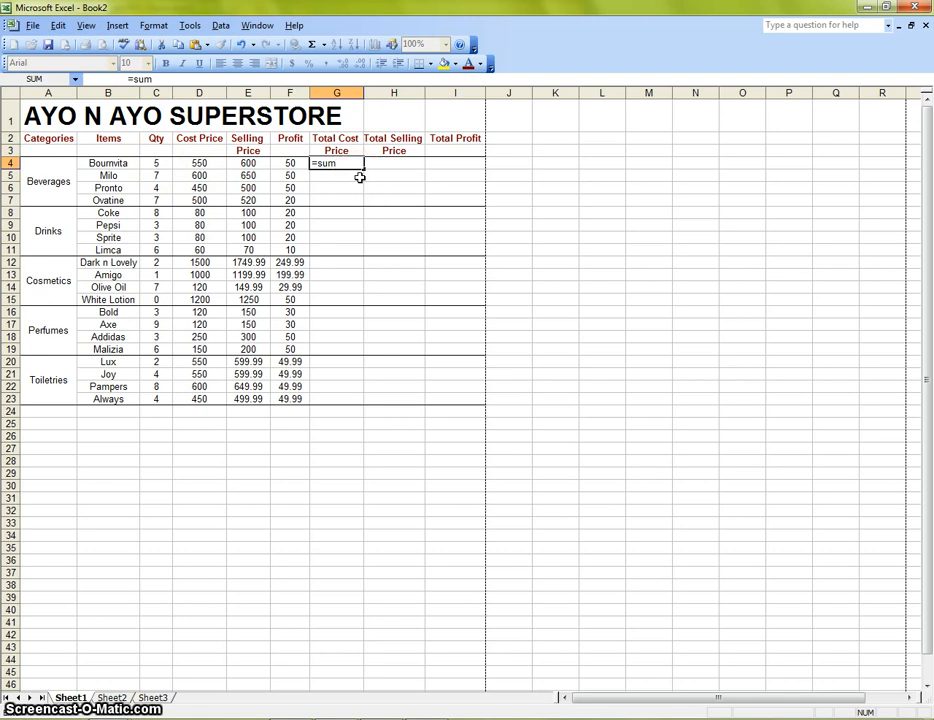
text(()
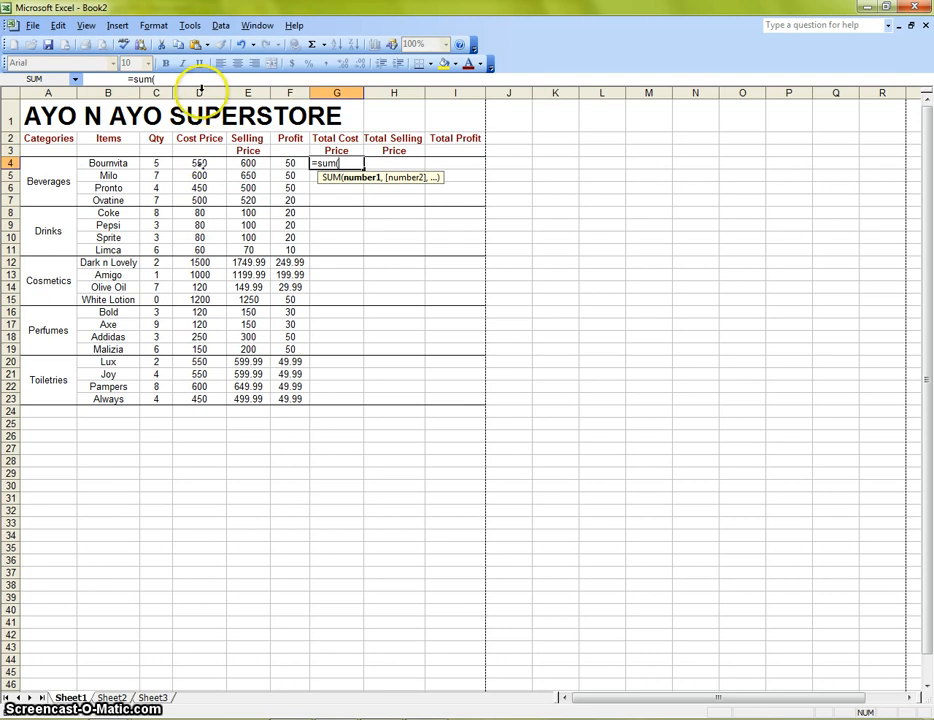
click(196, 164)
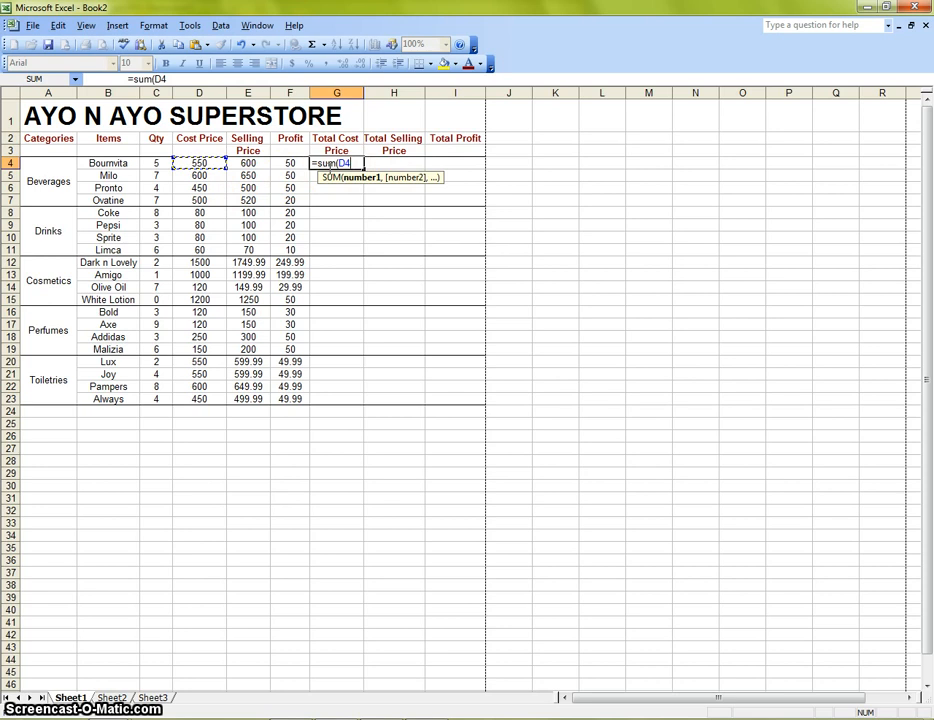
text(*)
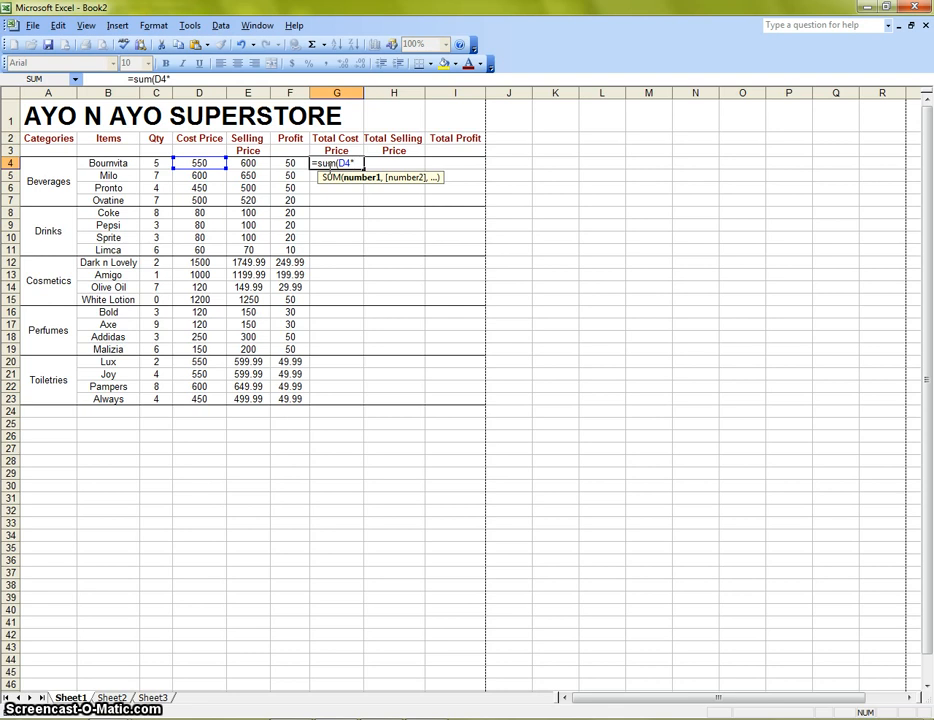
click(155, 163)
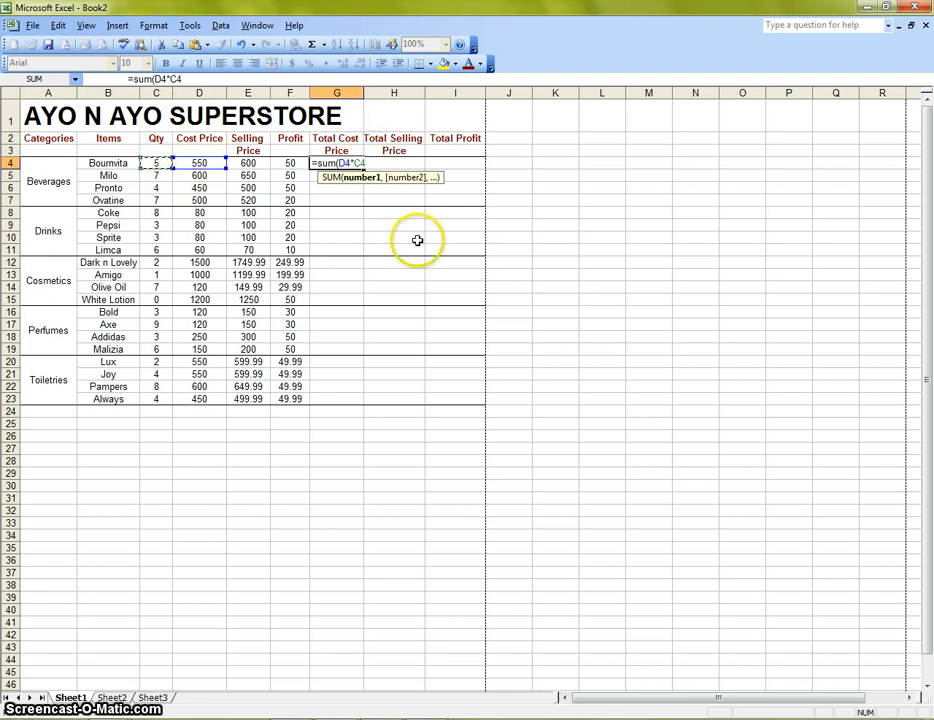
text())
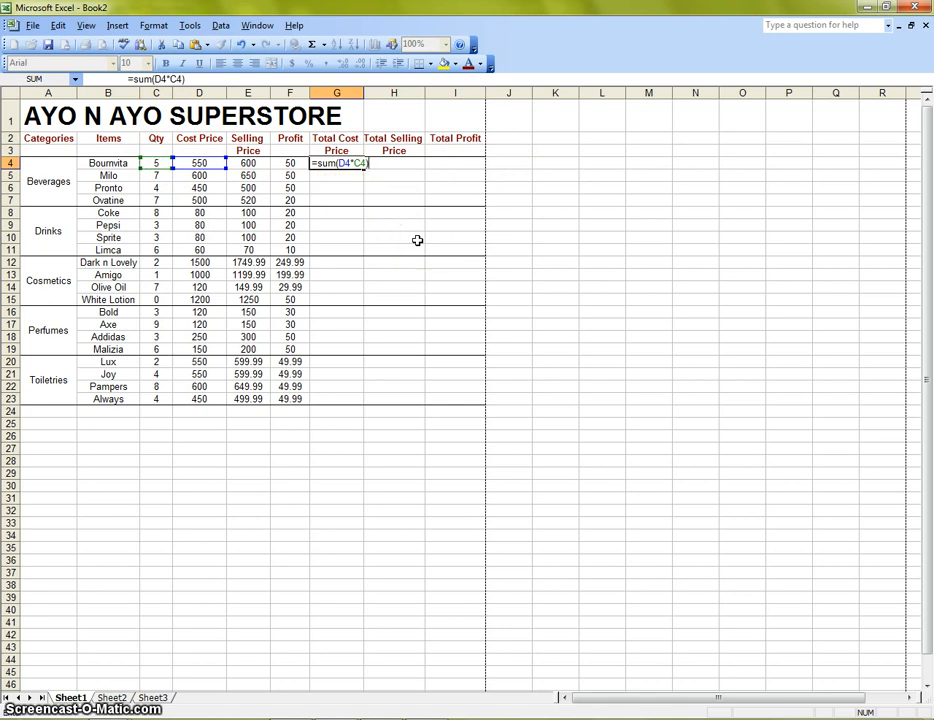
click(423, 240)
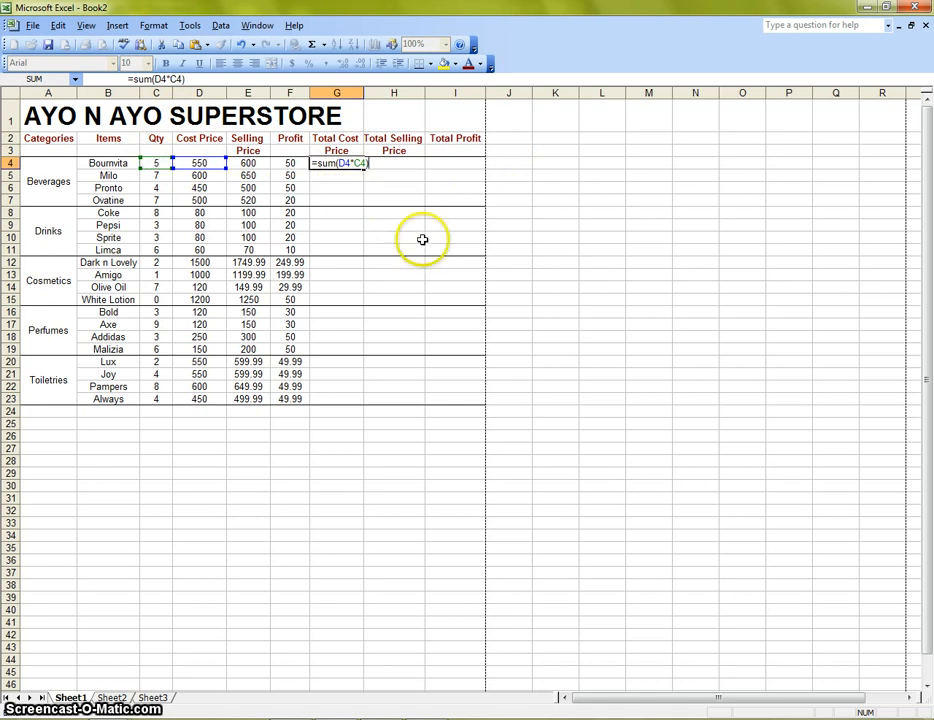
key(Return)
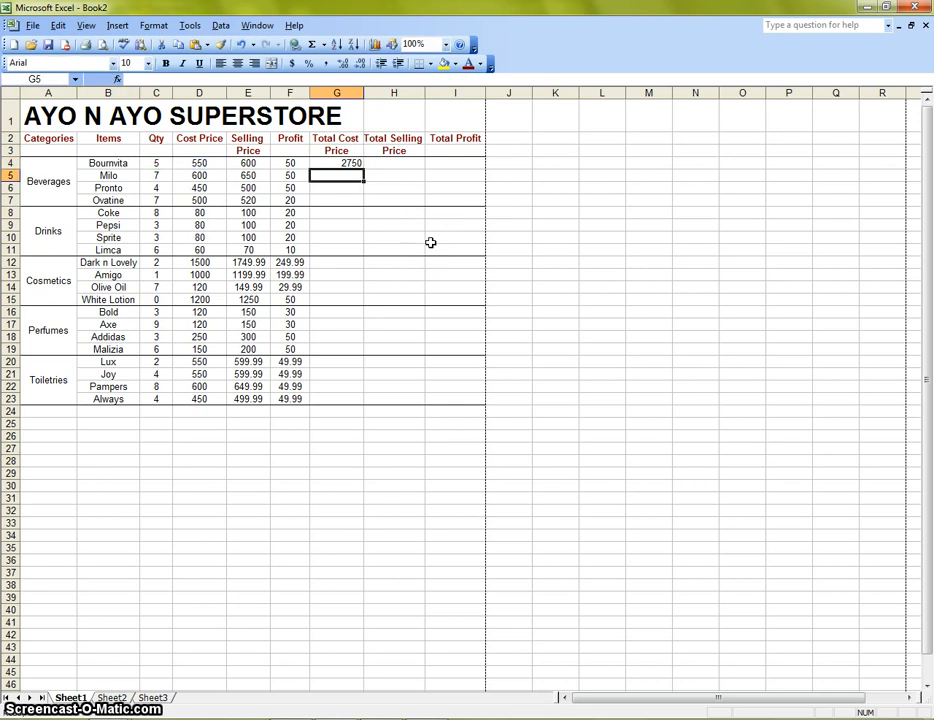
click(347, 162)
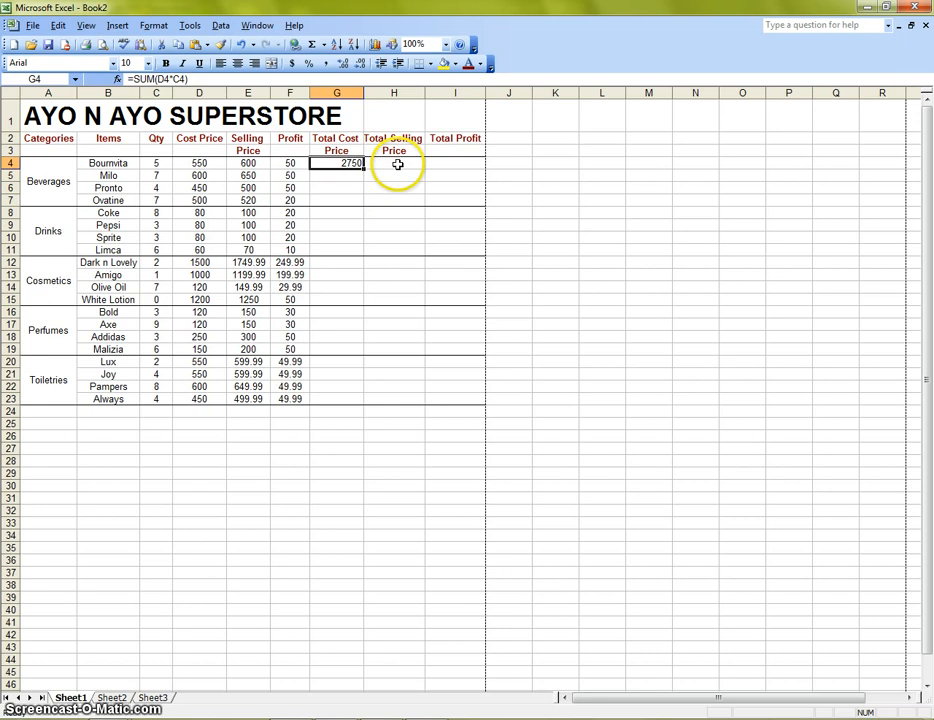
- Calculate Bournvita's total selling price in H4 with the formula =sum(E4*C4)
click(397, 163)
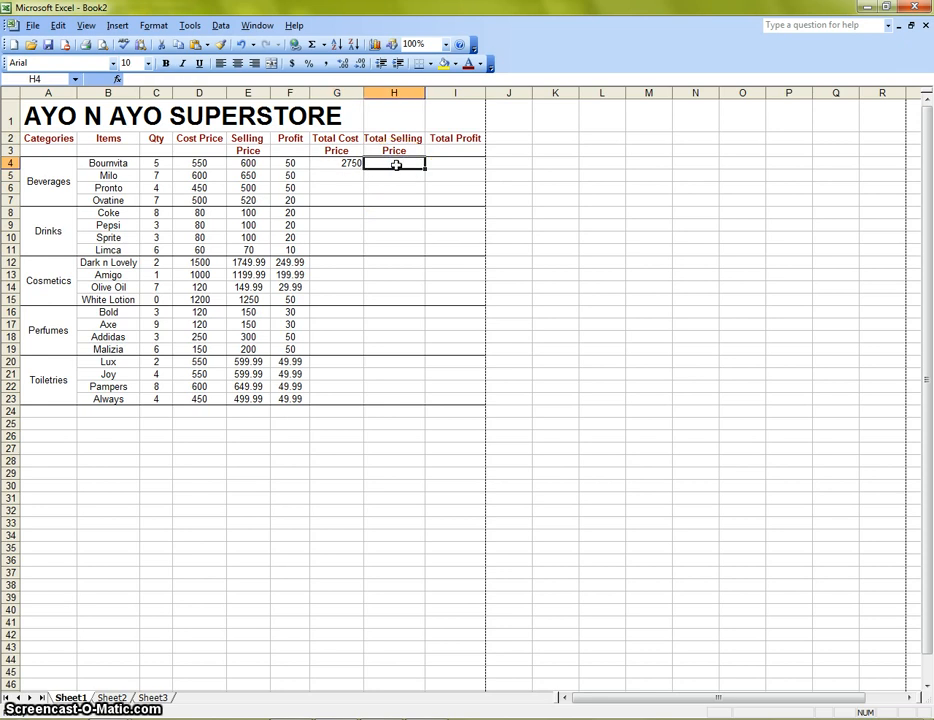
text(=sum)
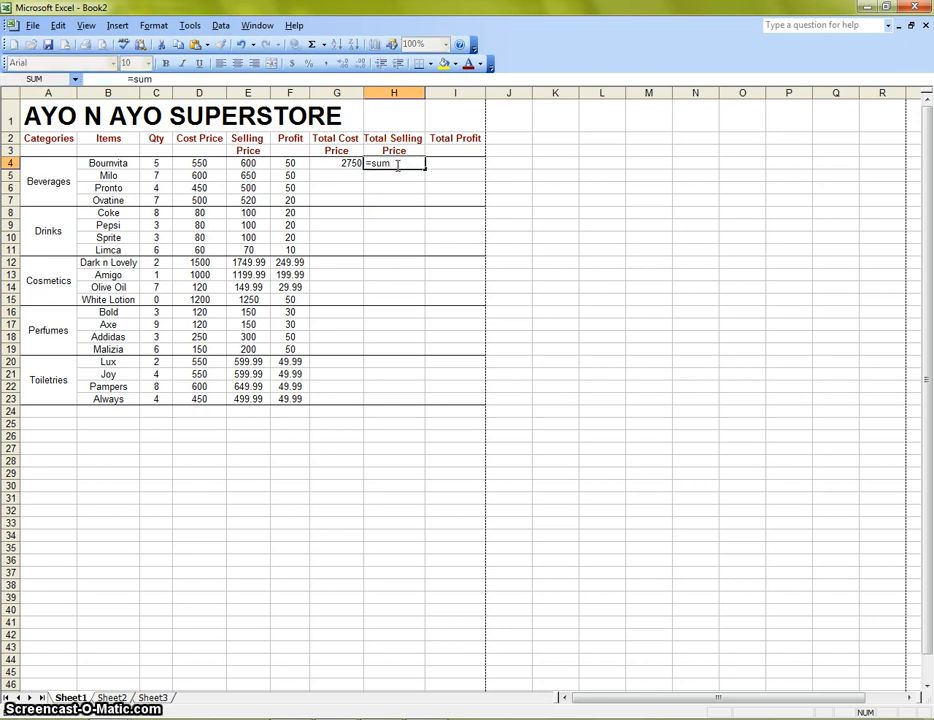
text(()
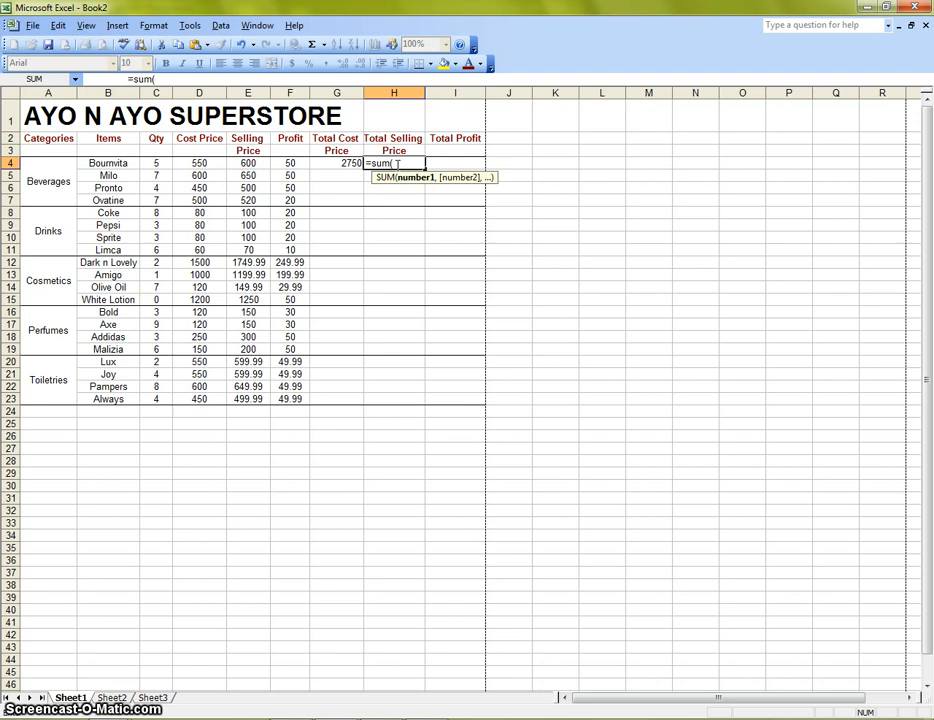
click(247, 163)
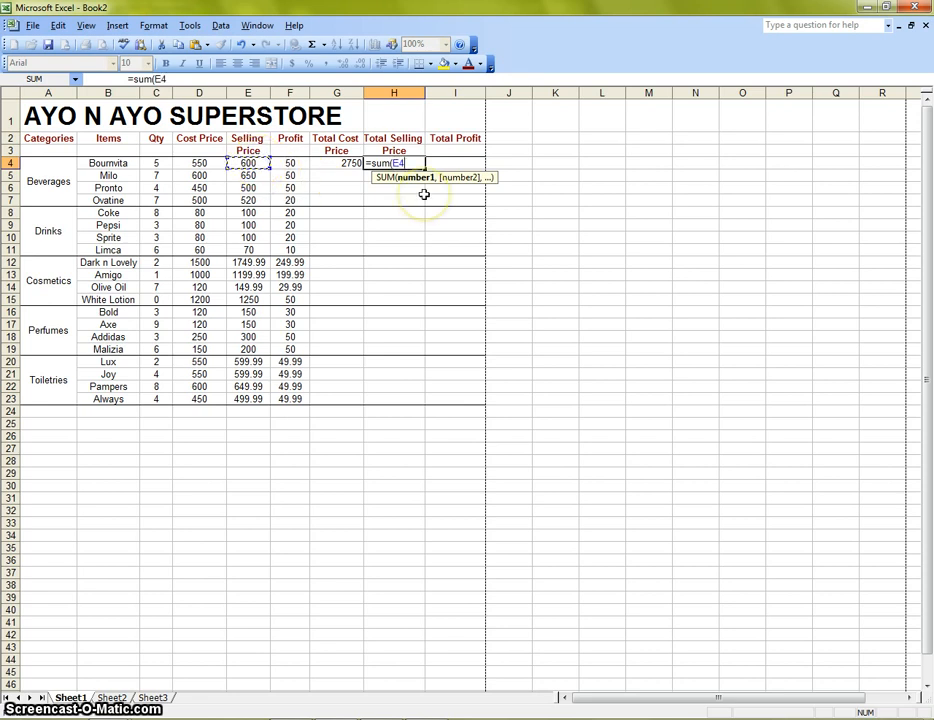
text(*)
click(157, 163)
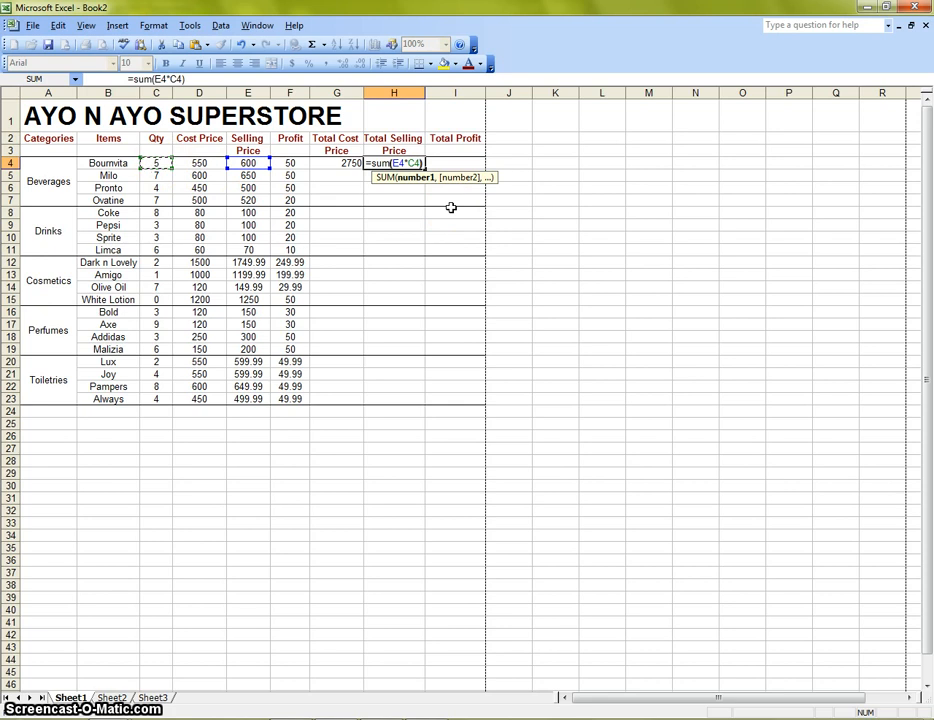
key(Return)
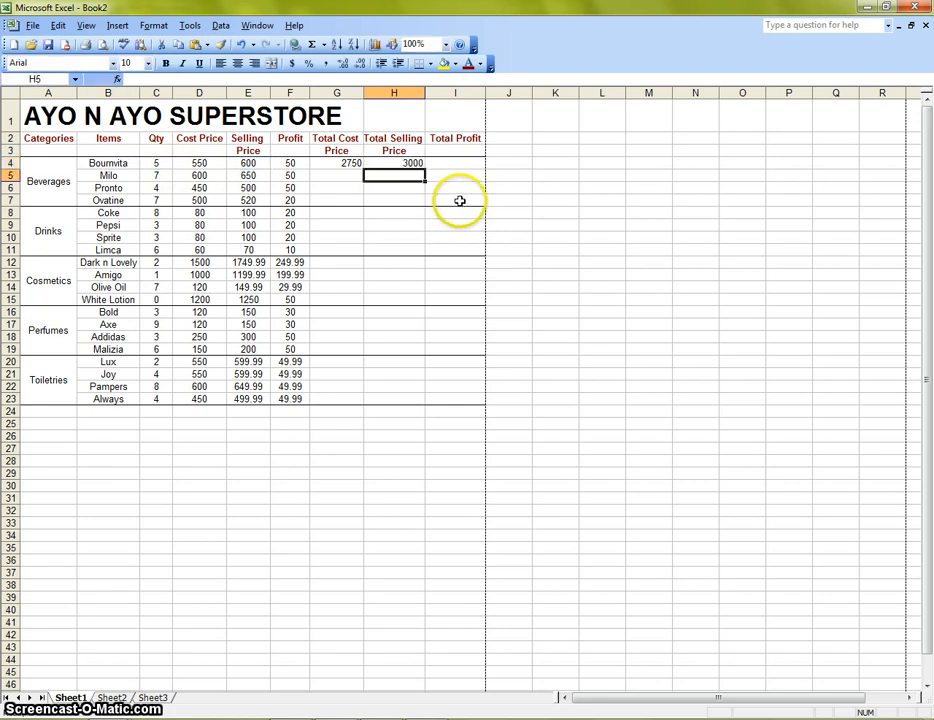
- Calculate Bournvita's total profit in I4 with the formula =sum(F4*C4)
click(450, 163)
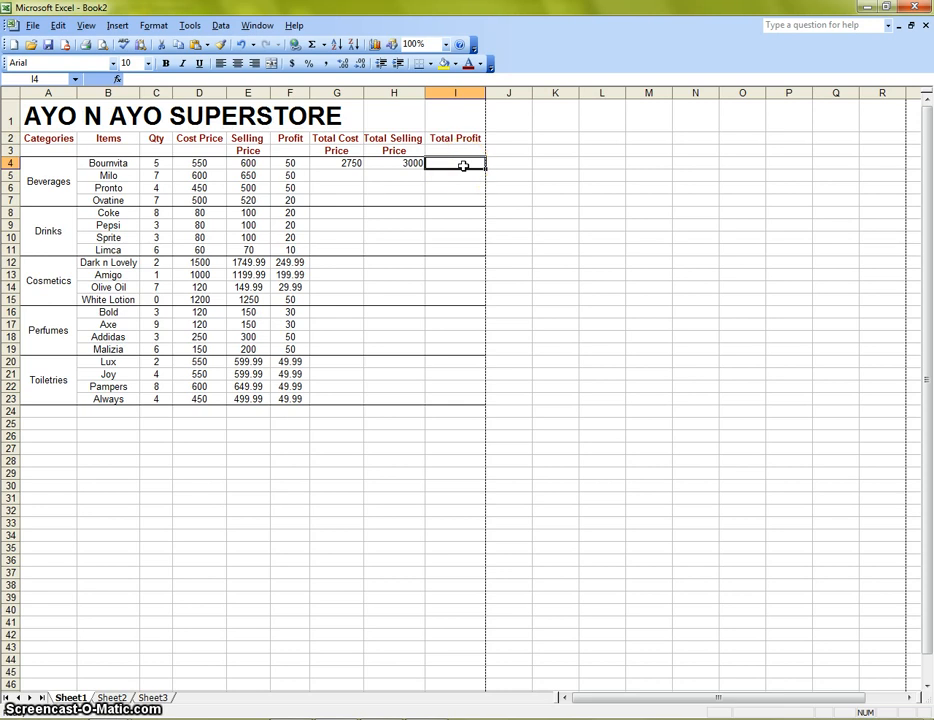
text(=su)
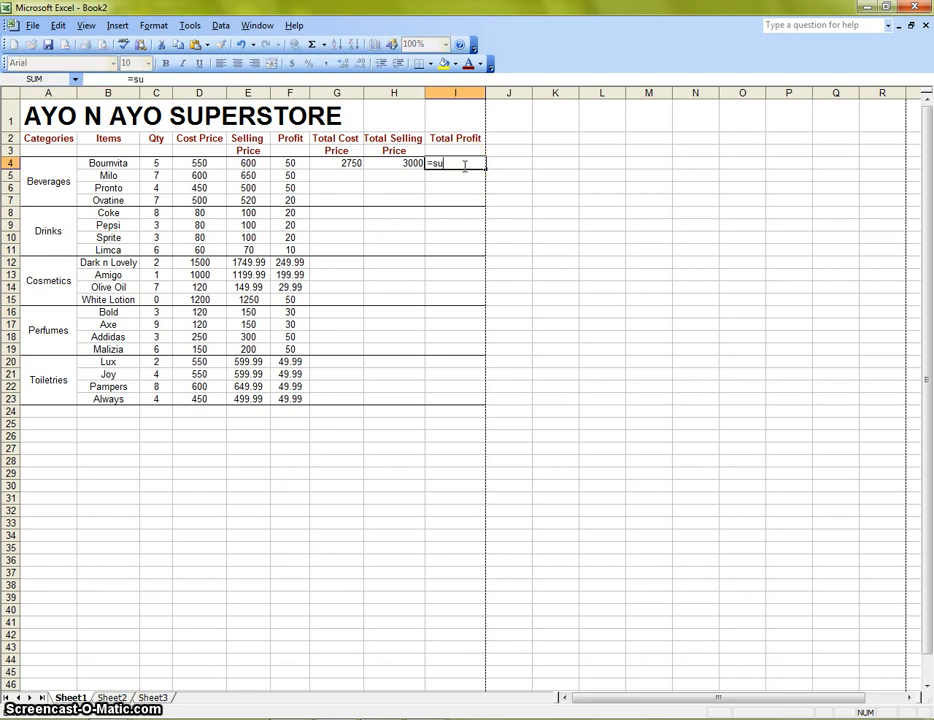
text(m)
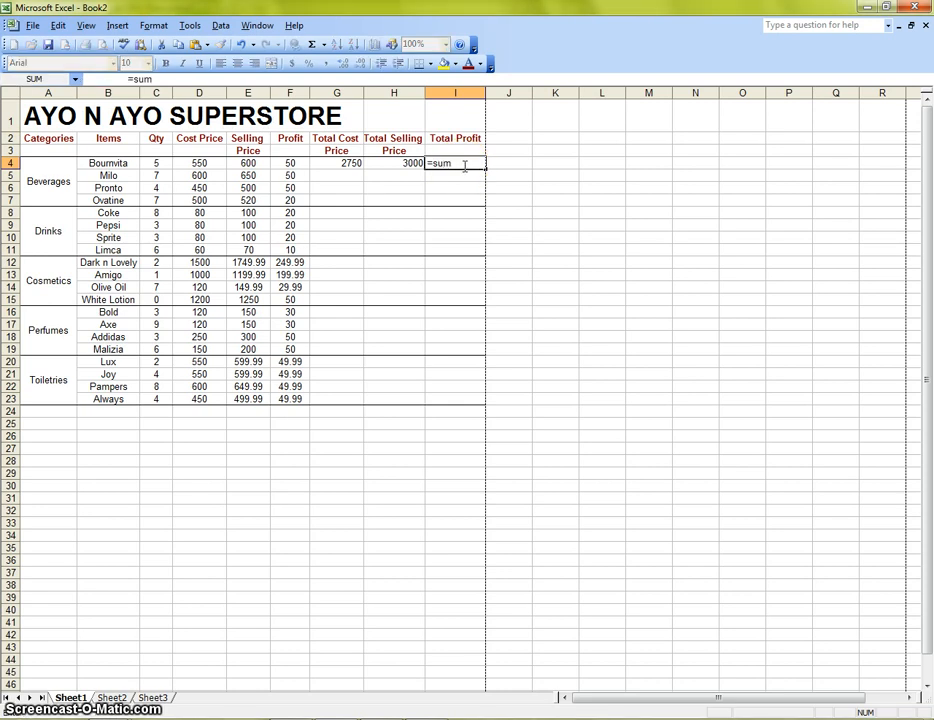
text(()
click(289, 162)
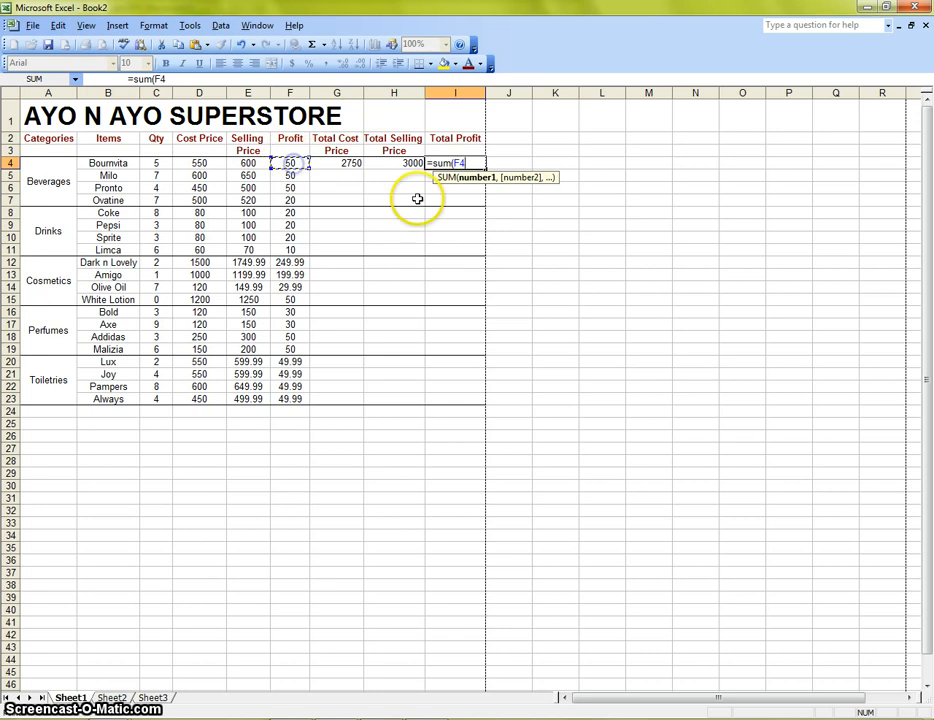
text(*)
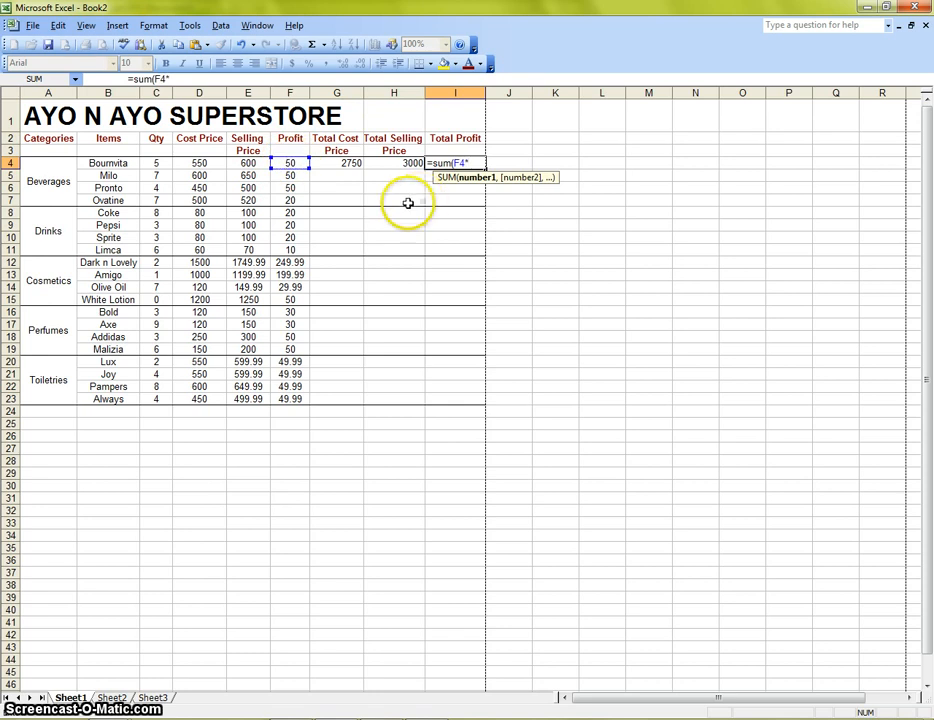
click(156, 162)
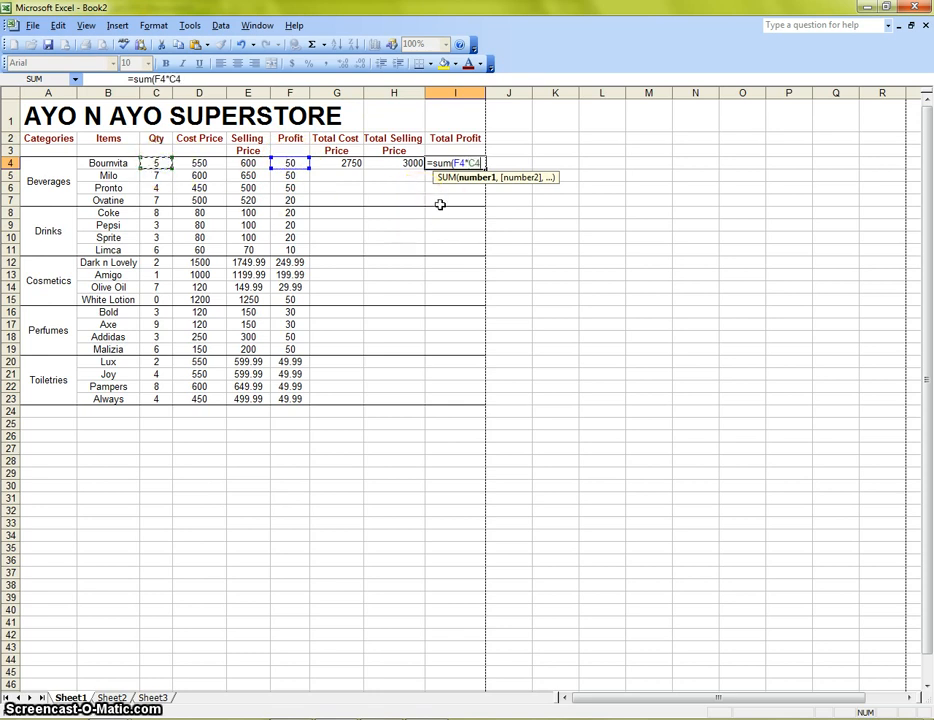
text())
key(Return)
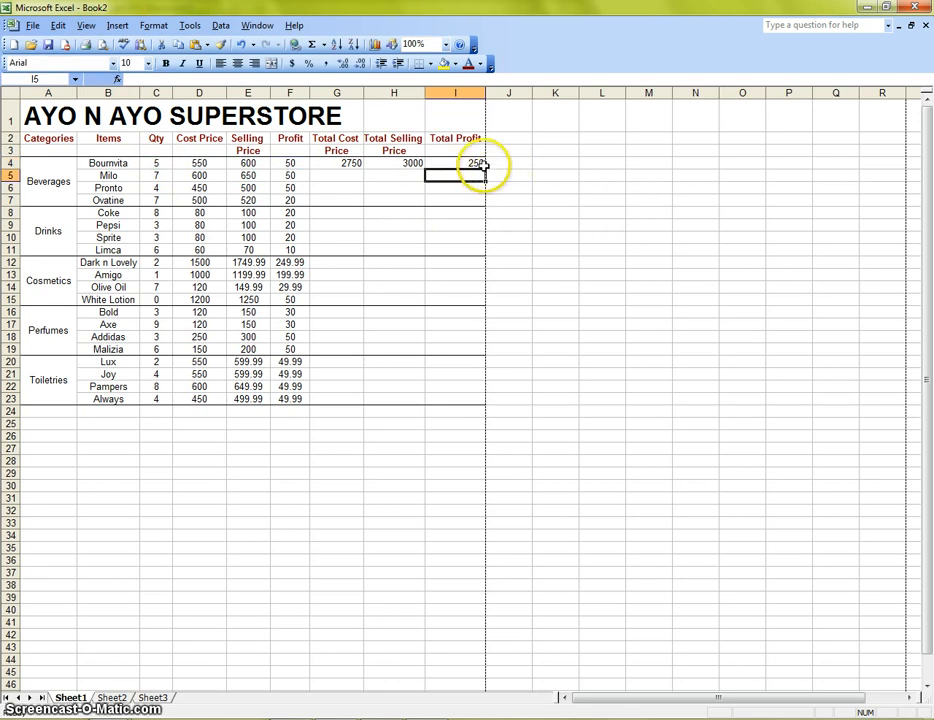
- Replace Bournvita's total profit formula in I4 with =sum(H4-G4), subtracting total cost price from total selling price
click(411, 163)
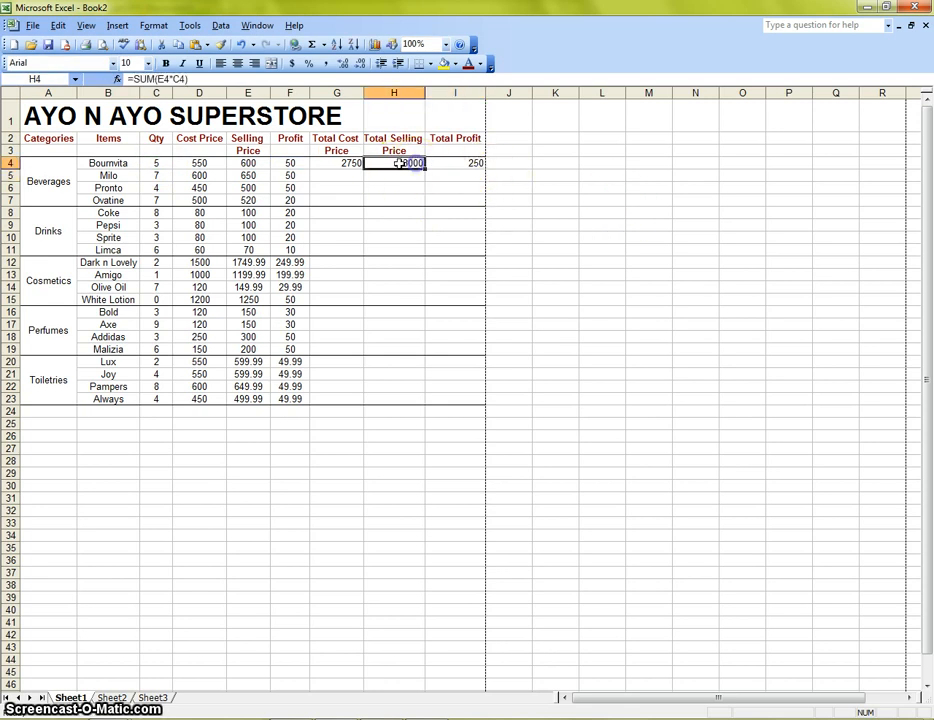
key(Left)
click(476, 163)
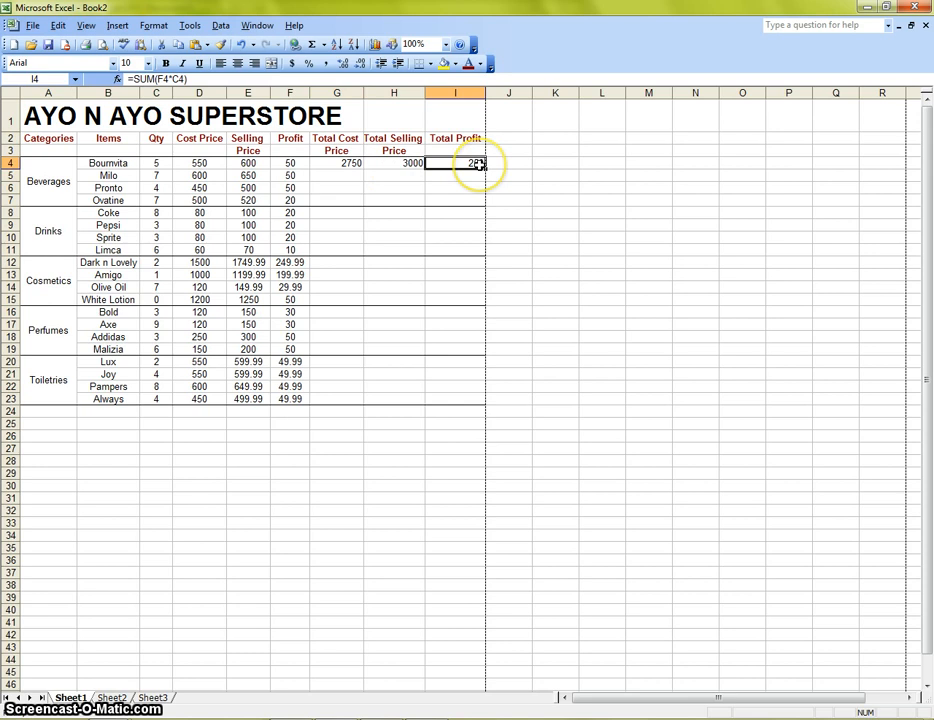
key(Delete)
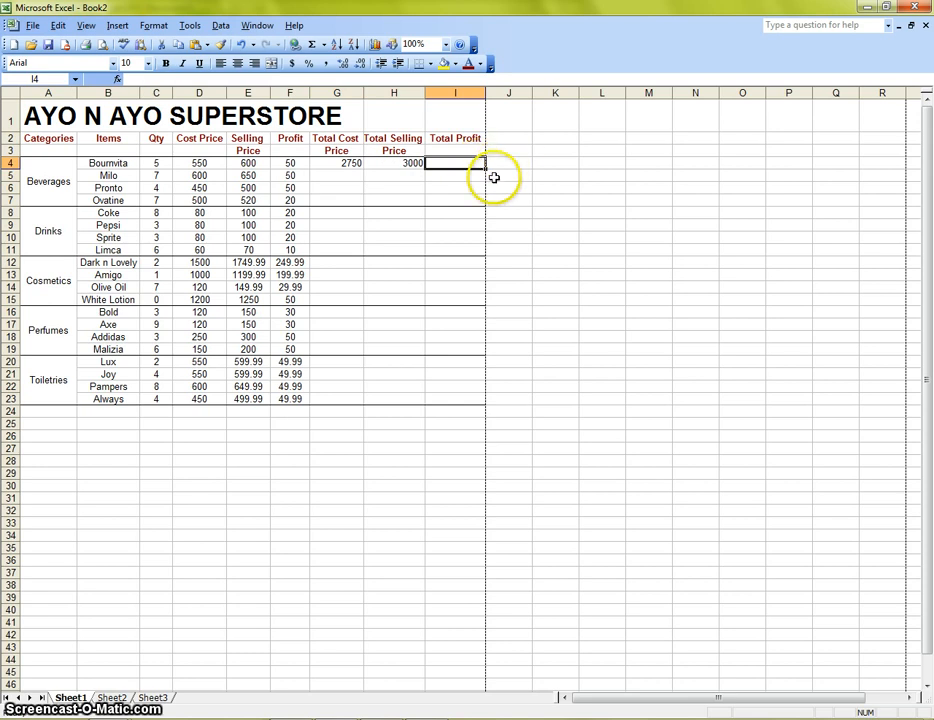
text(=su)
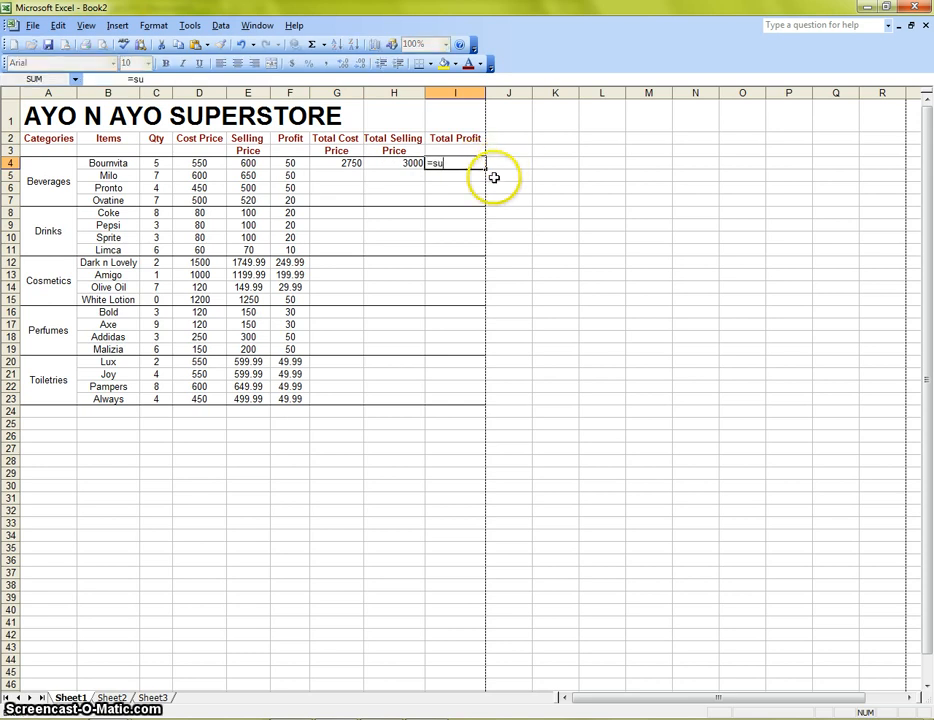
text(m()
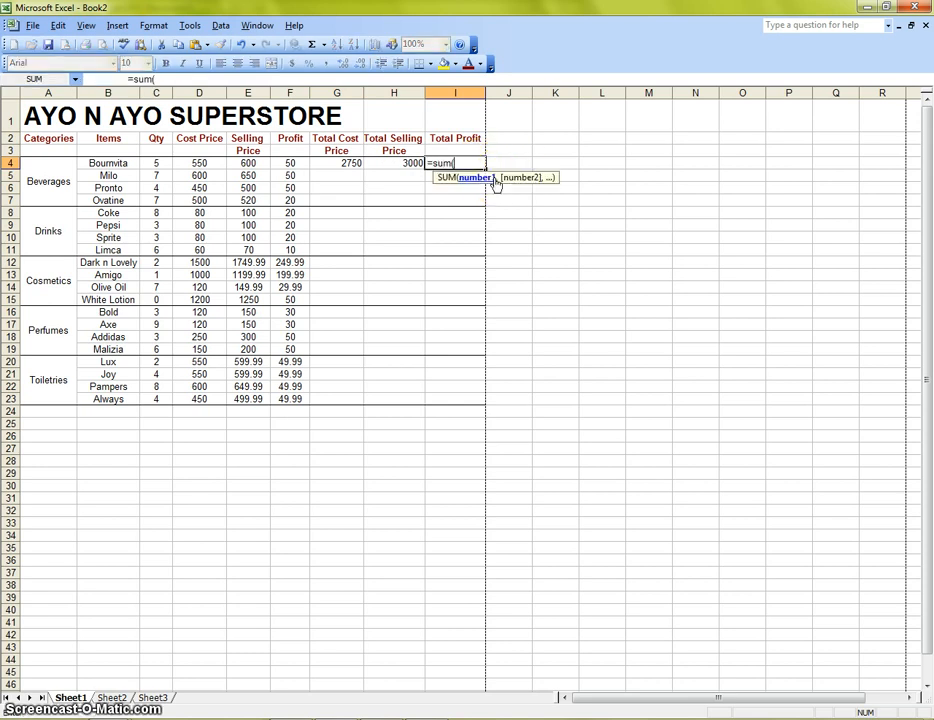
click(406, 163)
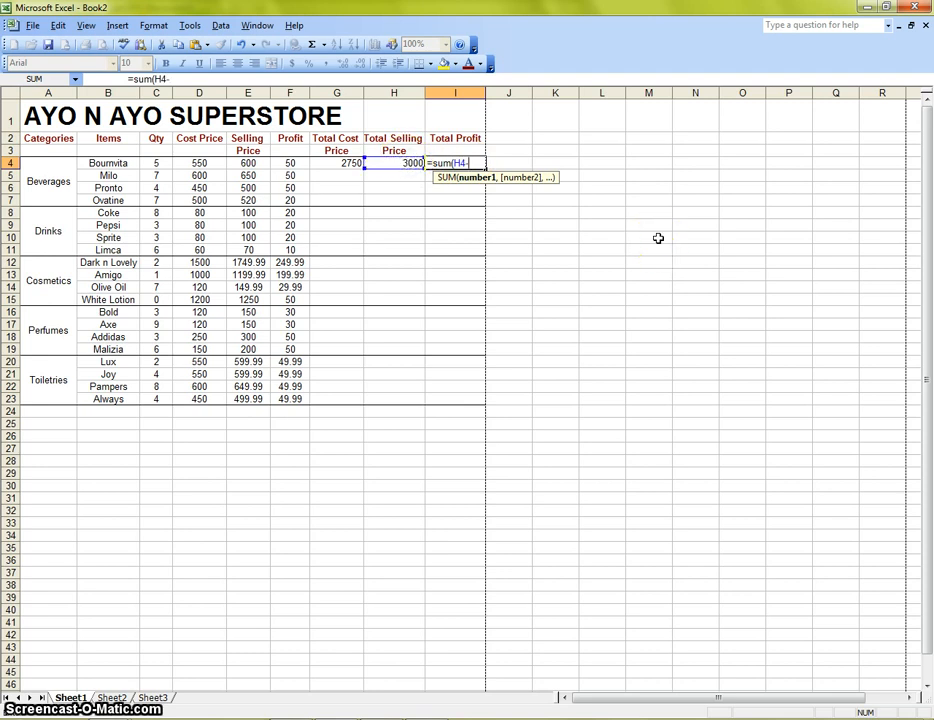
text(-)
click(348, 162)
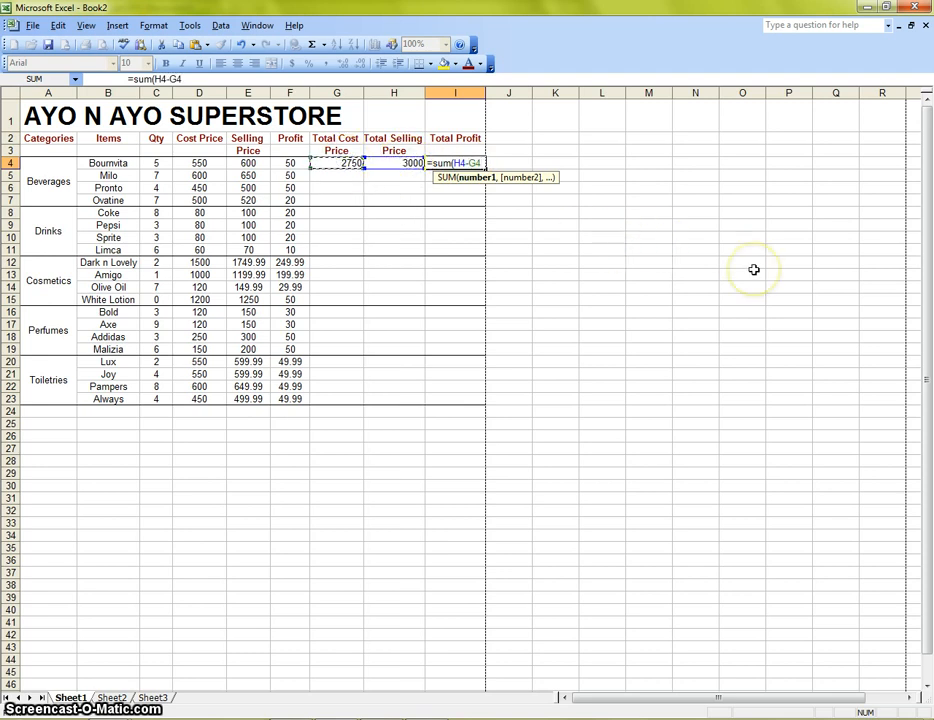
key(Return)
click(753, 270)
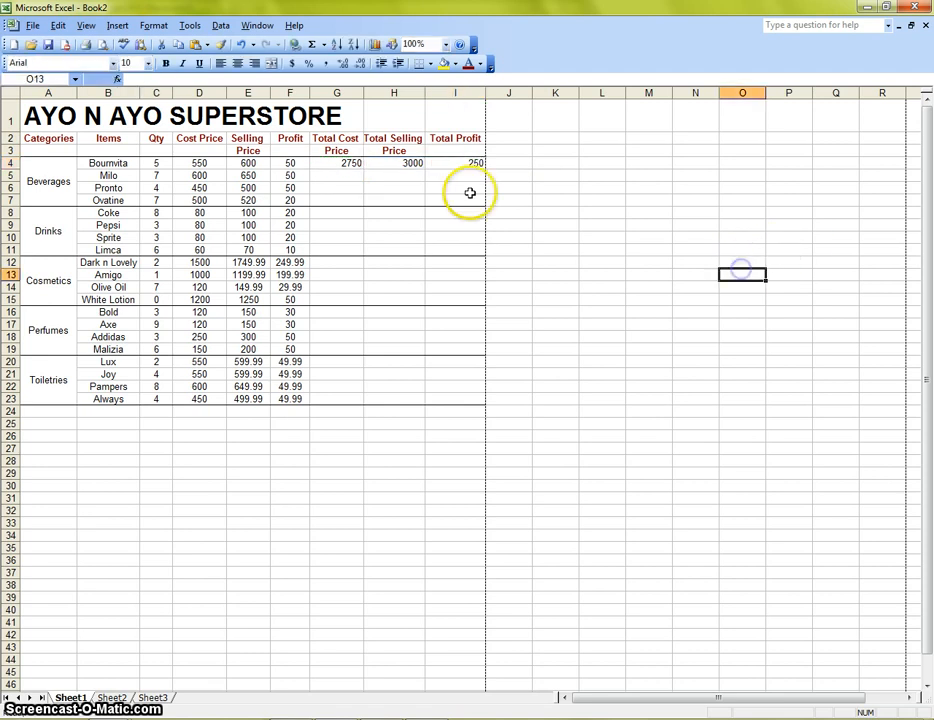
- Center the contents of the total columns in the range G4:I23
drag(336, 162, 465, 399)
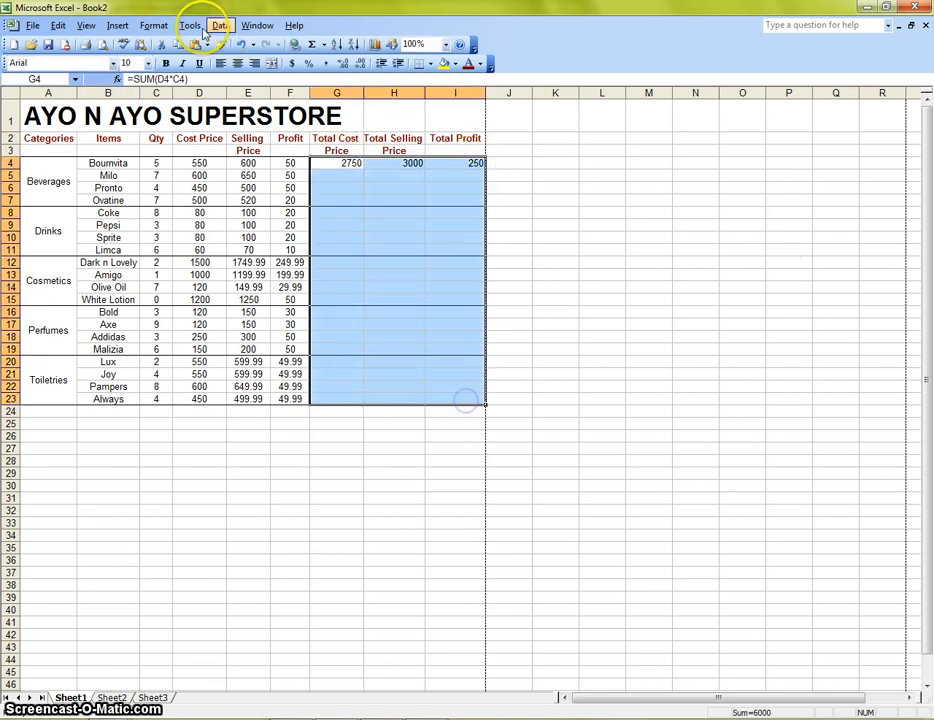
click(236, 63)
click(648, 237)
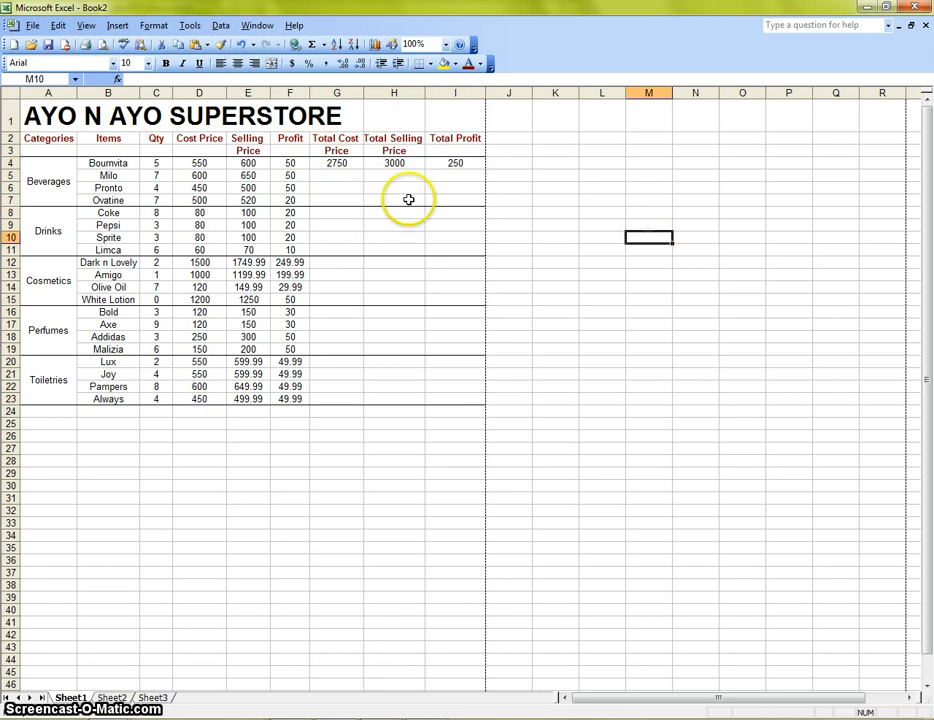
- Fill the total cost price, total selling price and total profit formulas from G4, H4 and I4 down to row 23
click(354, 166)
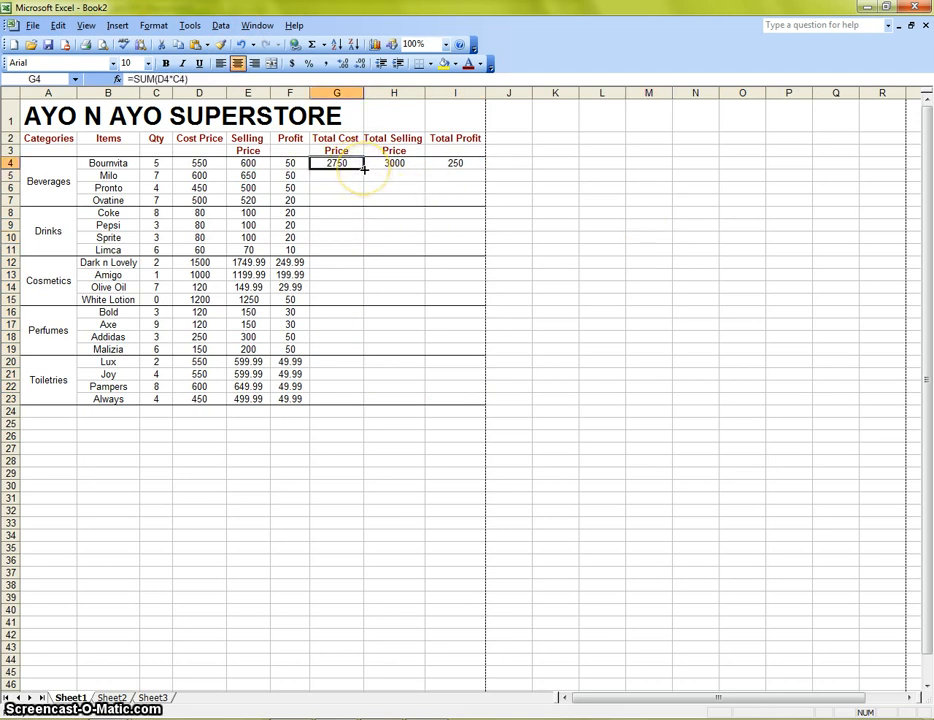
drag(364, 169, 355, 403)
click(588, 388)
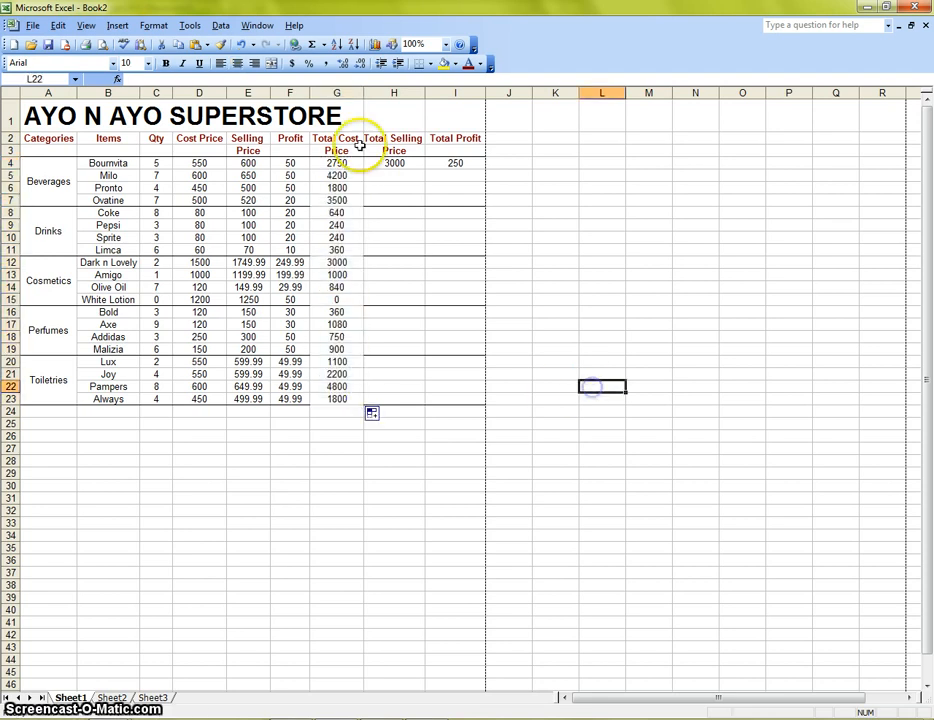
click(402, 163)
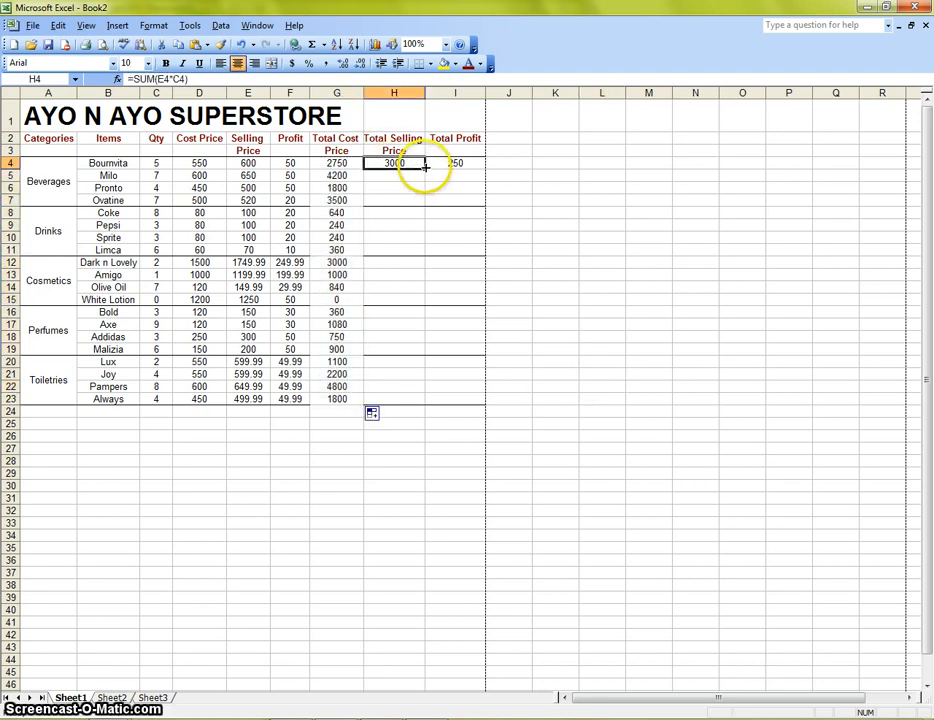
drag(423, 167, 425, 402)
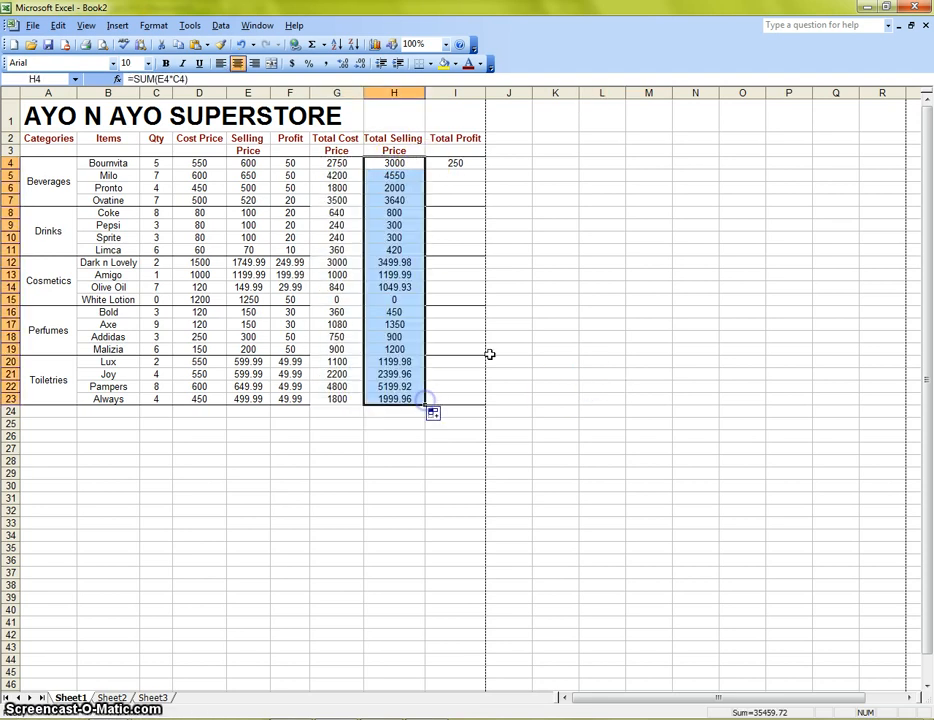
click(477, 166)
drag(485, 170, 478, 408)
click(557, 323)
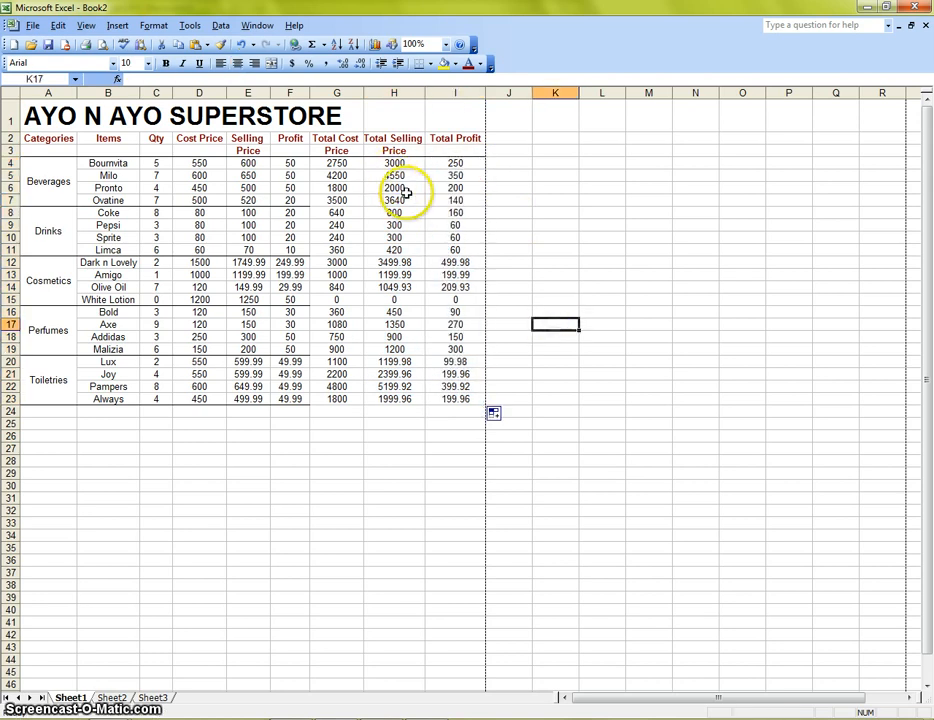
click(340, 163)
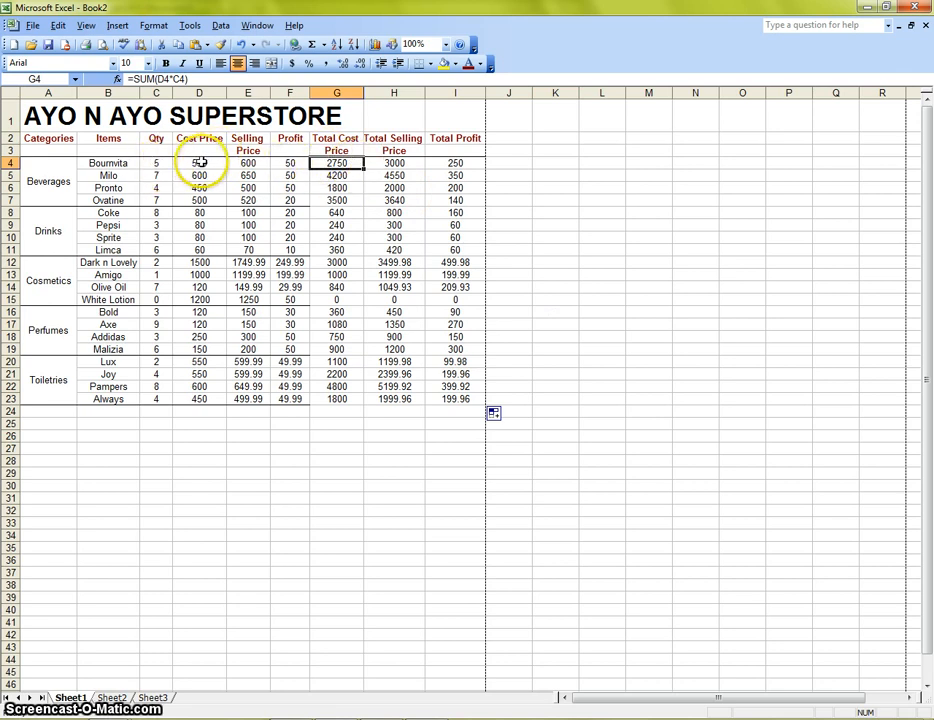
click(460, 163)
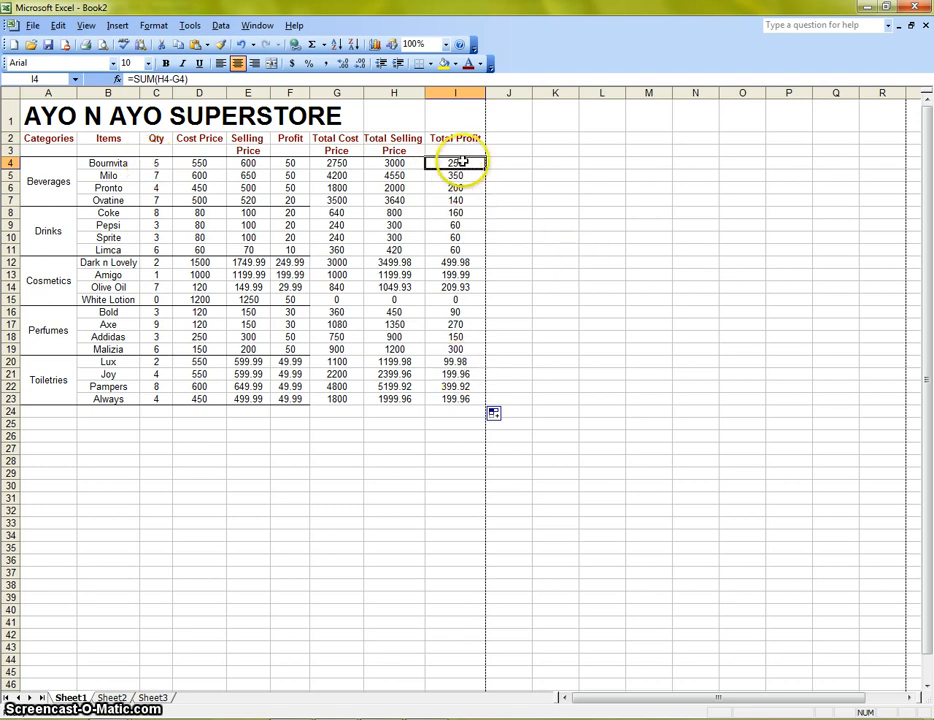
- Restore the category divider lines in columns G to I with bottom borders under rows 23, 19, 15, 11 and 7
drag(288, 399, 461, 399)
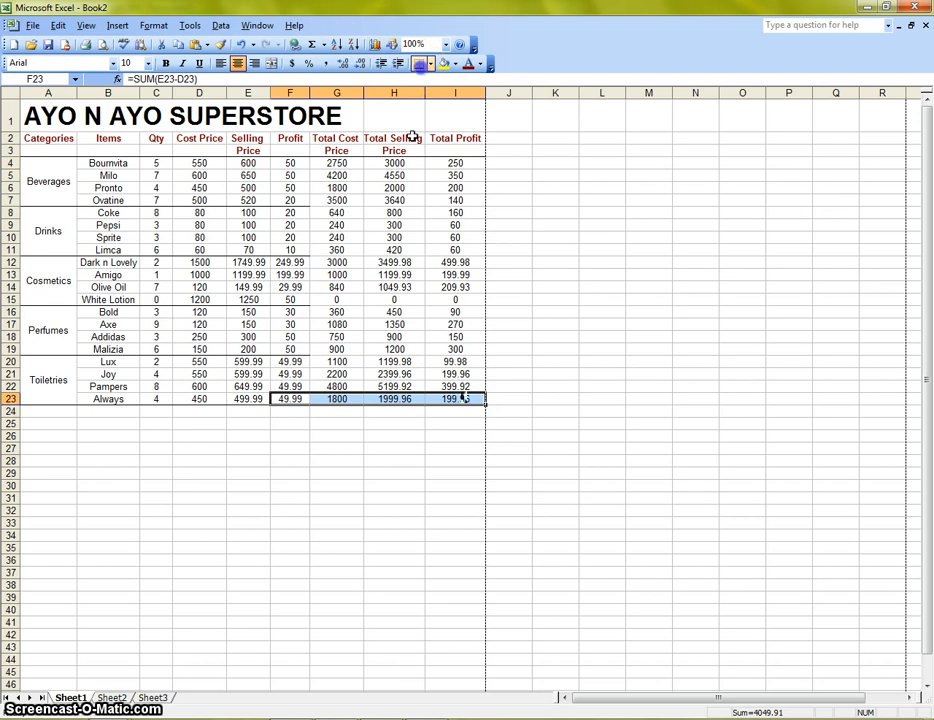
drag(317, 349, 466, 349)
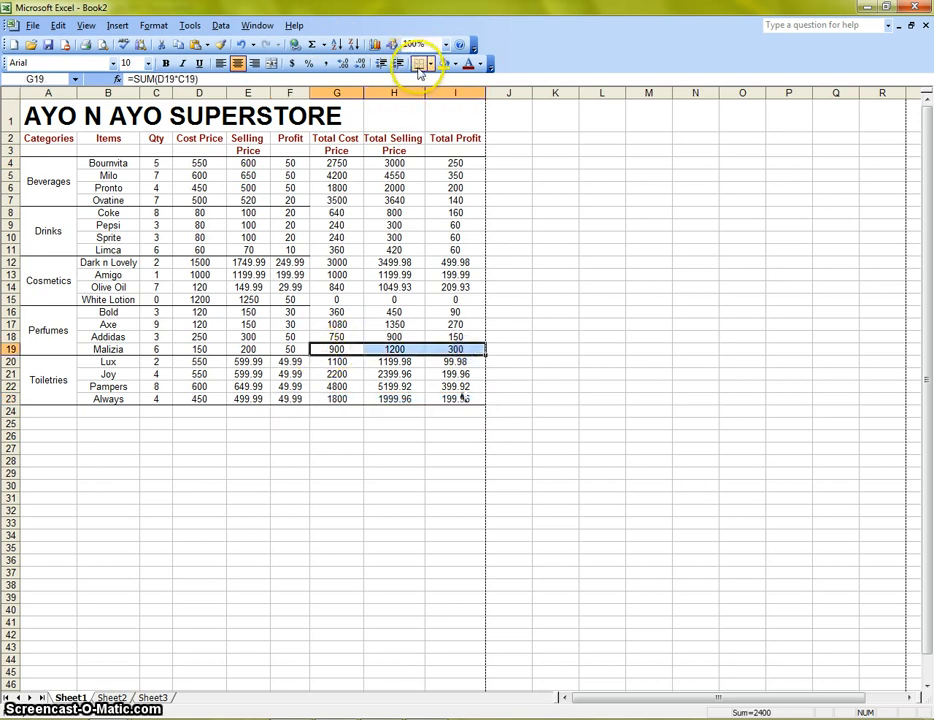
drag(320, 299, 460, 299)
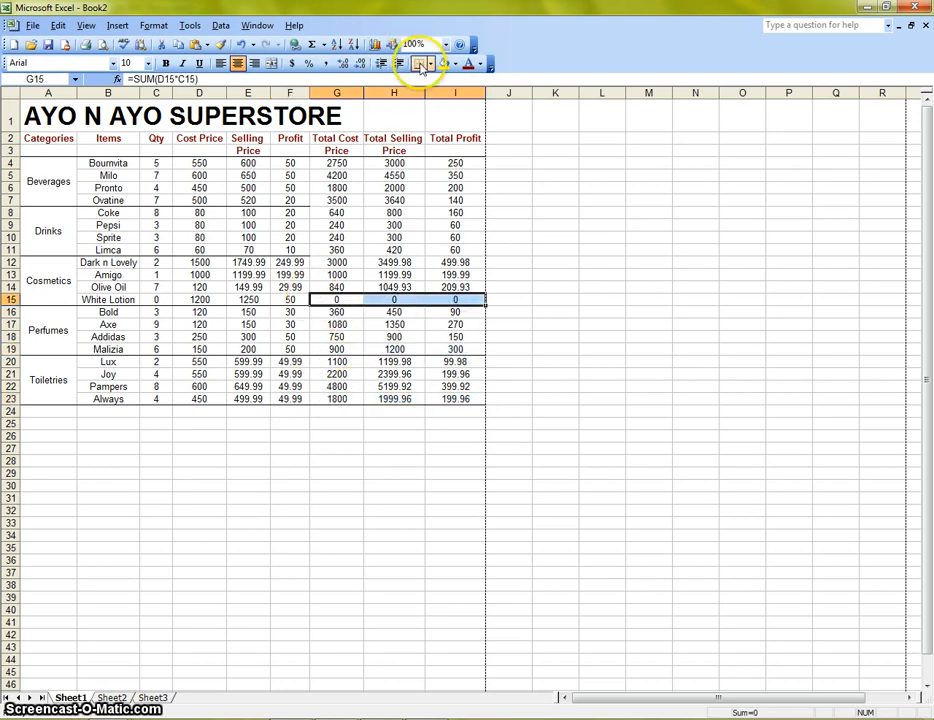
drag(325, 252, 474, 246)
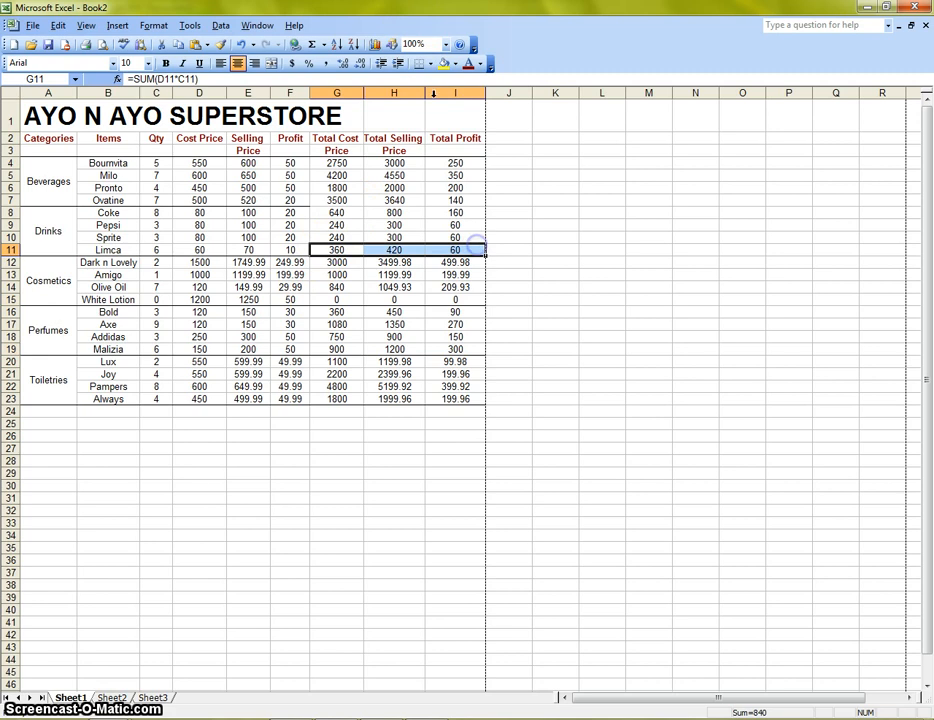
drag(319, 200, 440, 200)
click(619, 359)
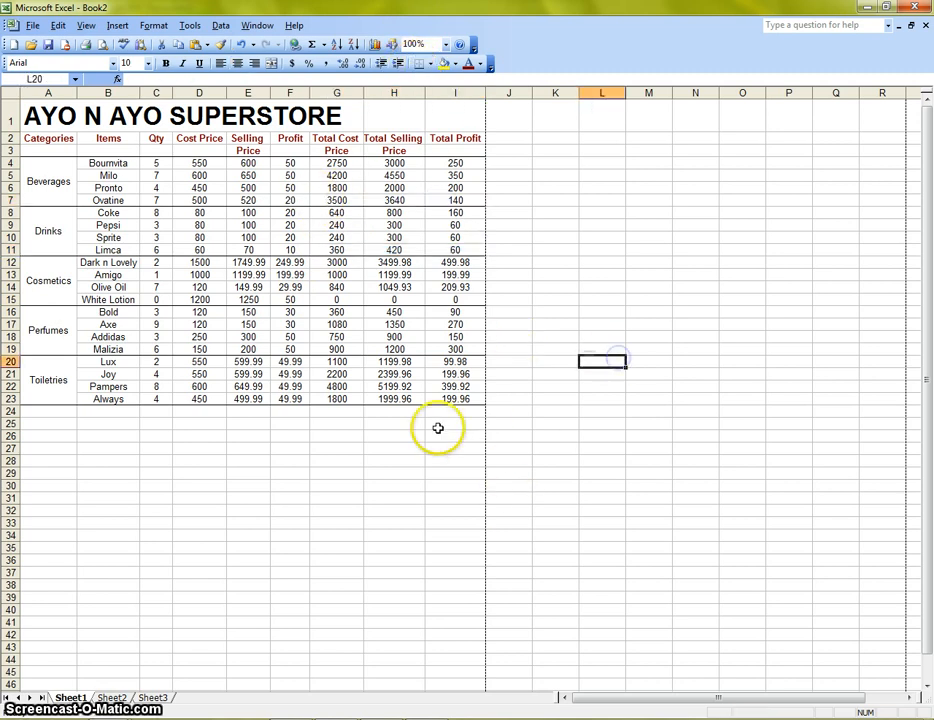
- Enter the row label Total in cell A27 below the stock table
click(40, 447)
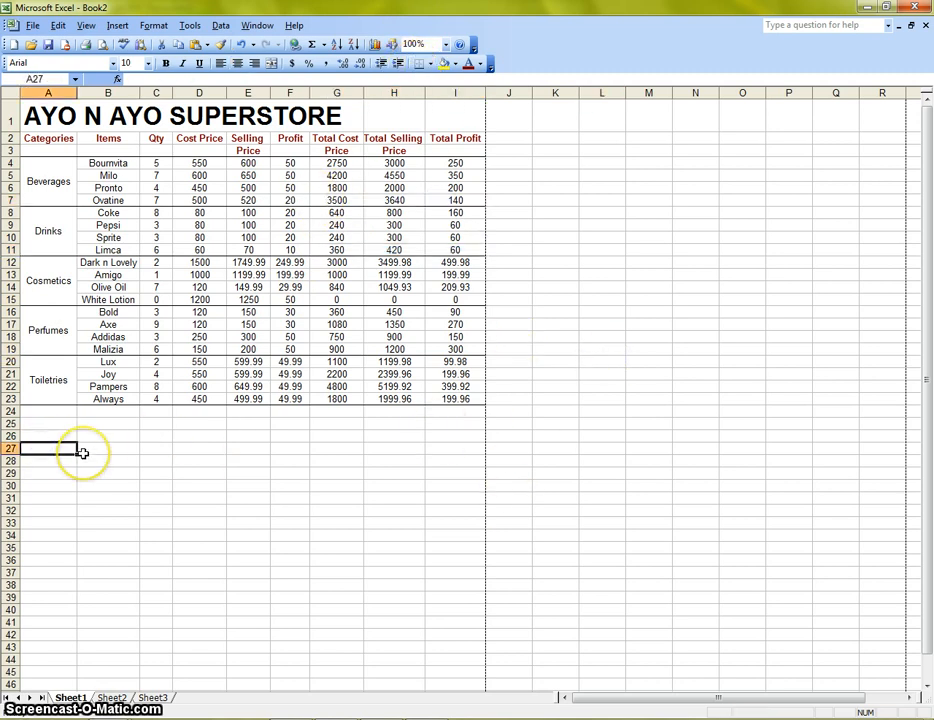
text(Tota)
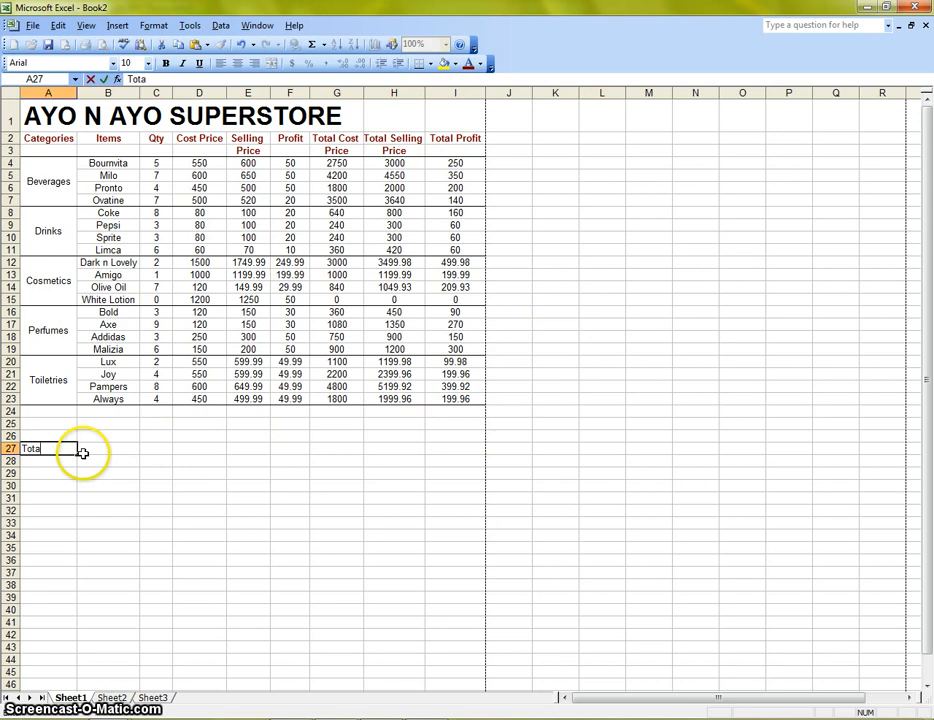
text(l)
click(150, 460)
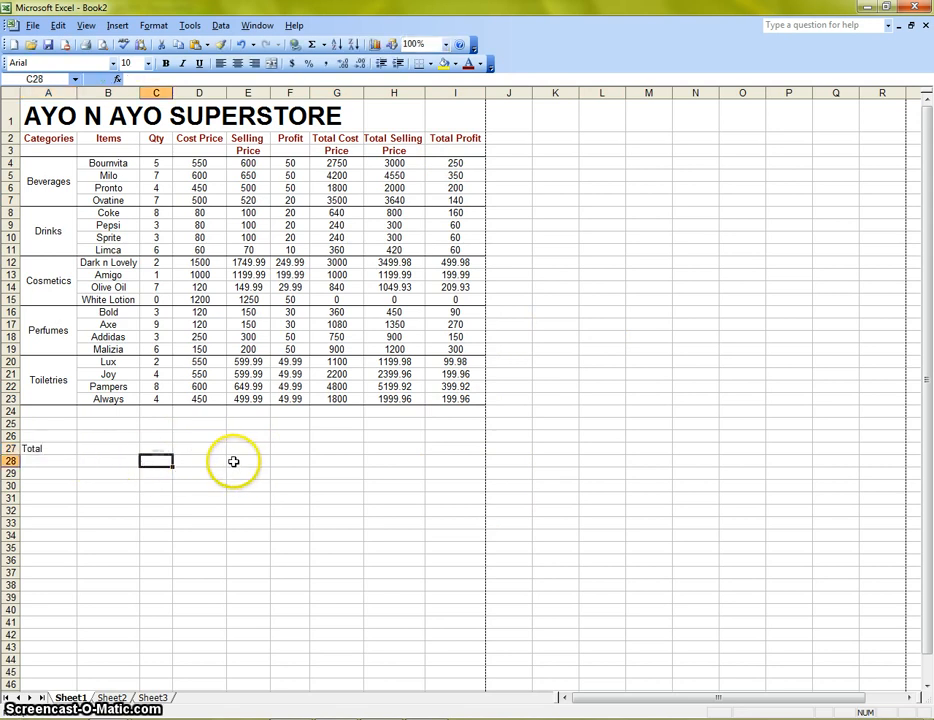
- Sum the Total Profit column in I27 with the formula =sum(i4:i23)
click(462, 459)
click(457, 449)
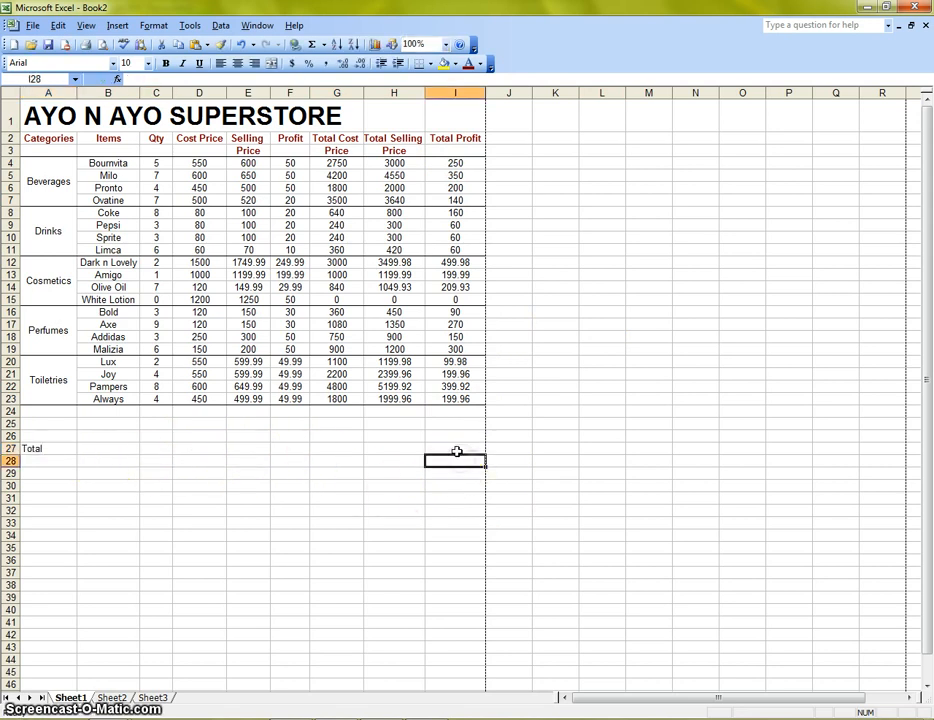
text(=)
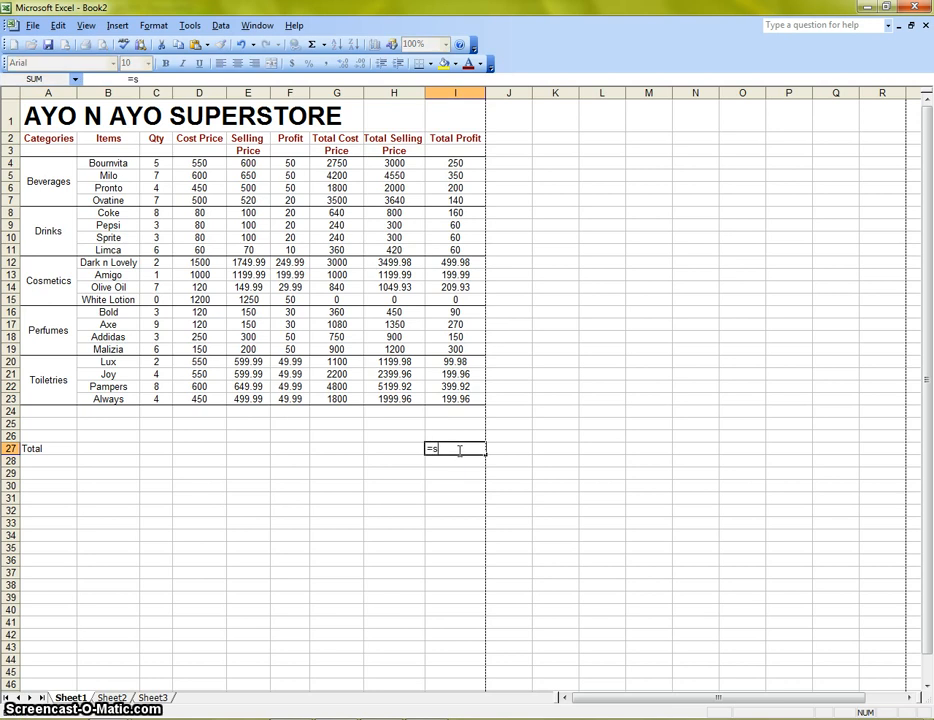
text(sum()
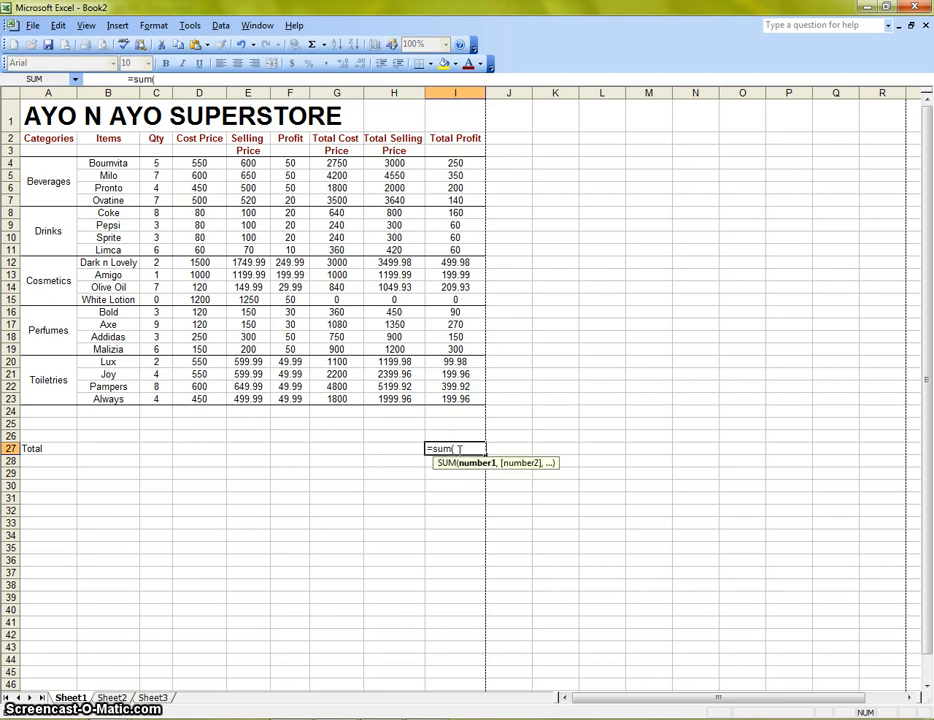
click(457, 163)
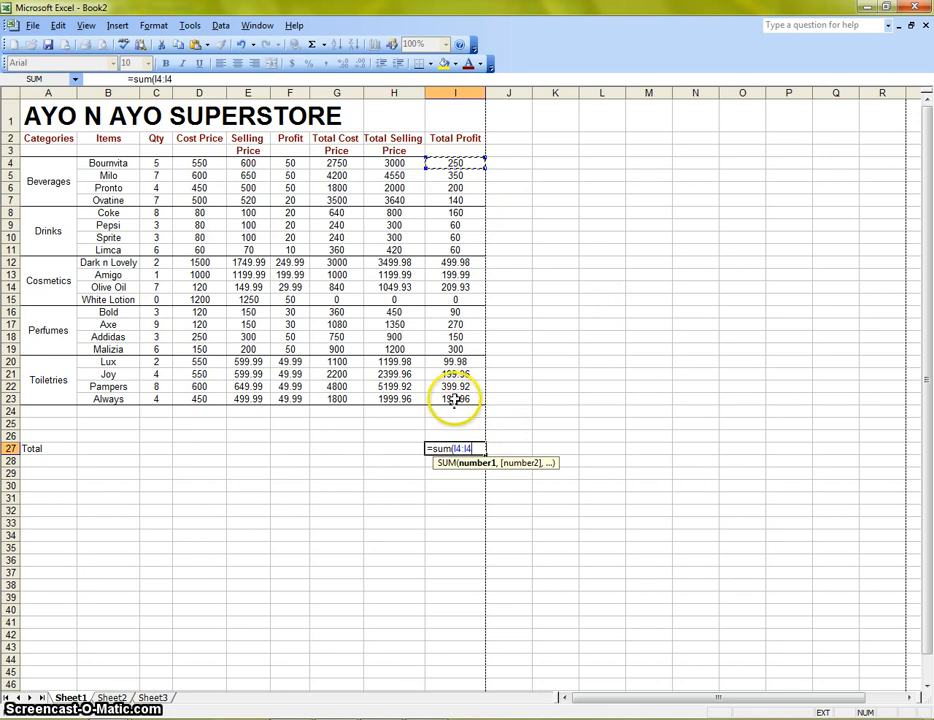
drag(455, 398, 455, 399)
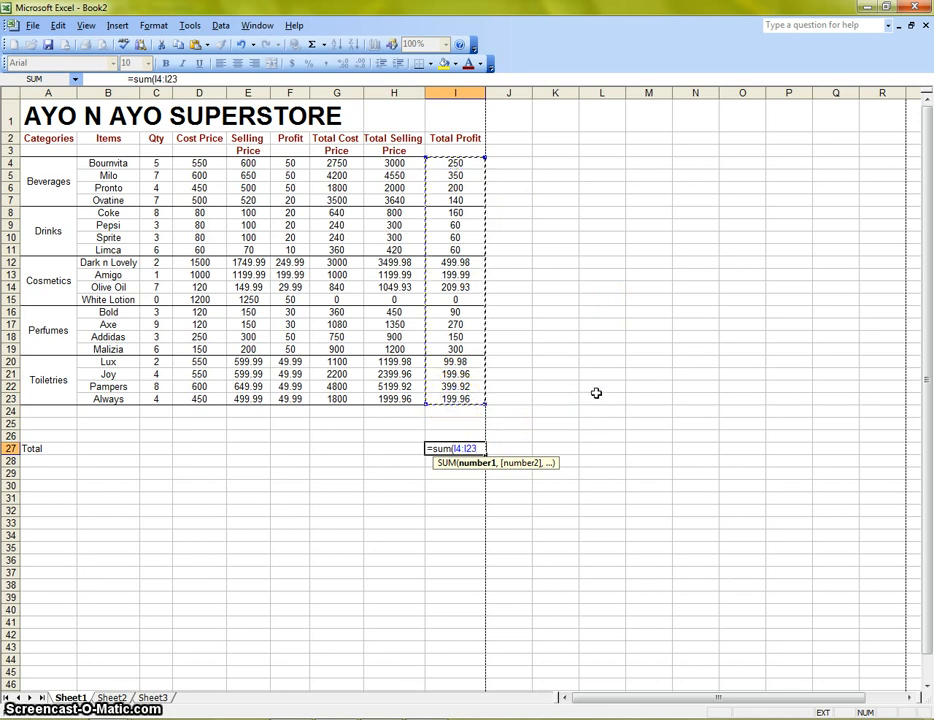
key(BackSpace)
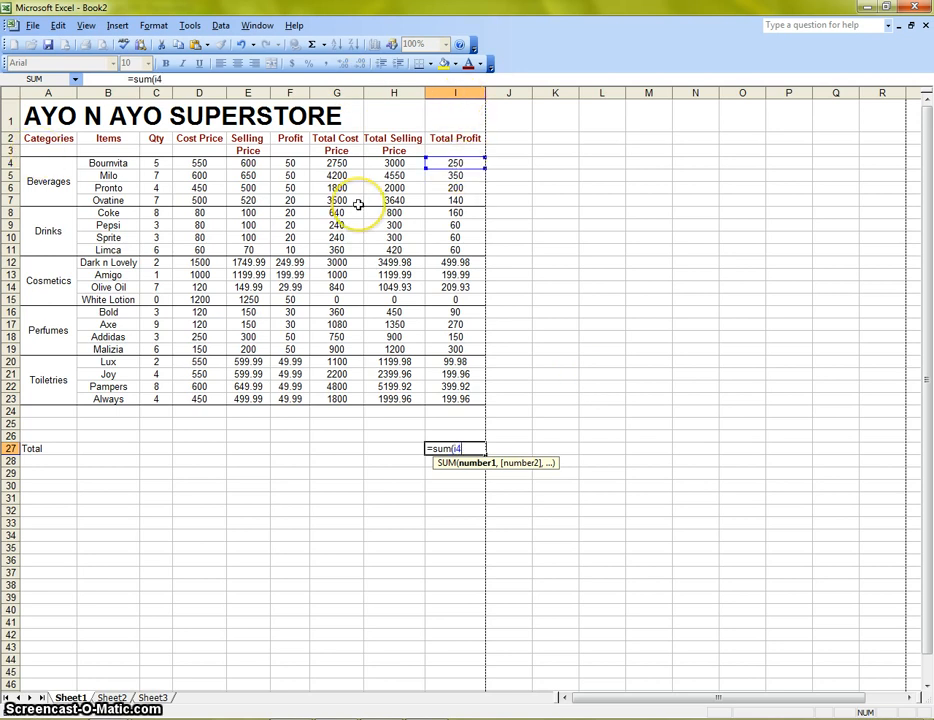
text(i4:)
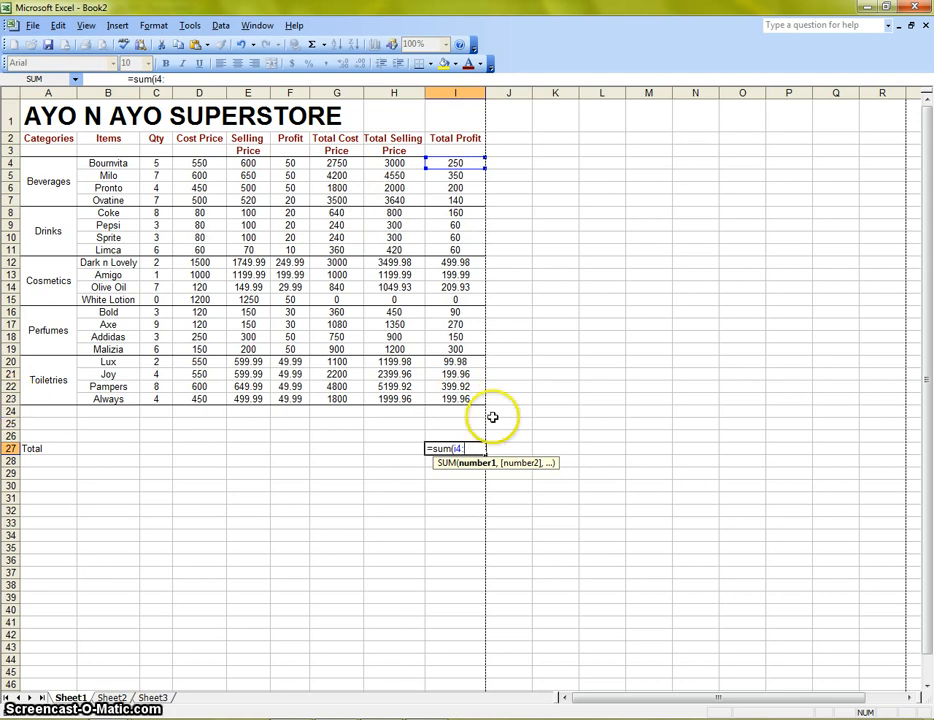
text(i23)
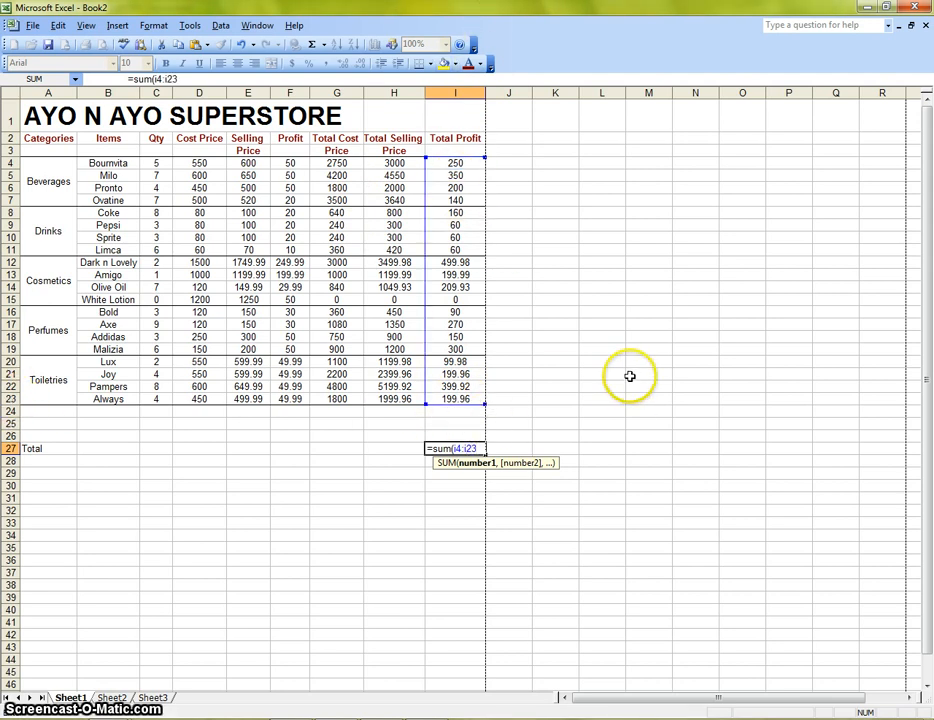
key(Return)
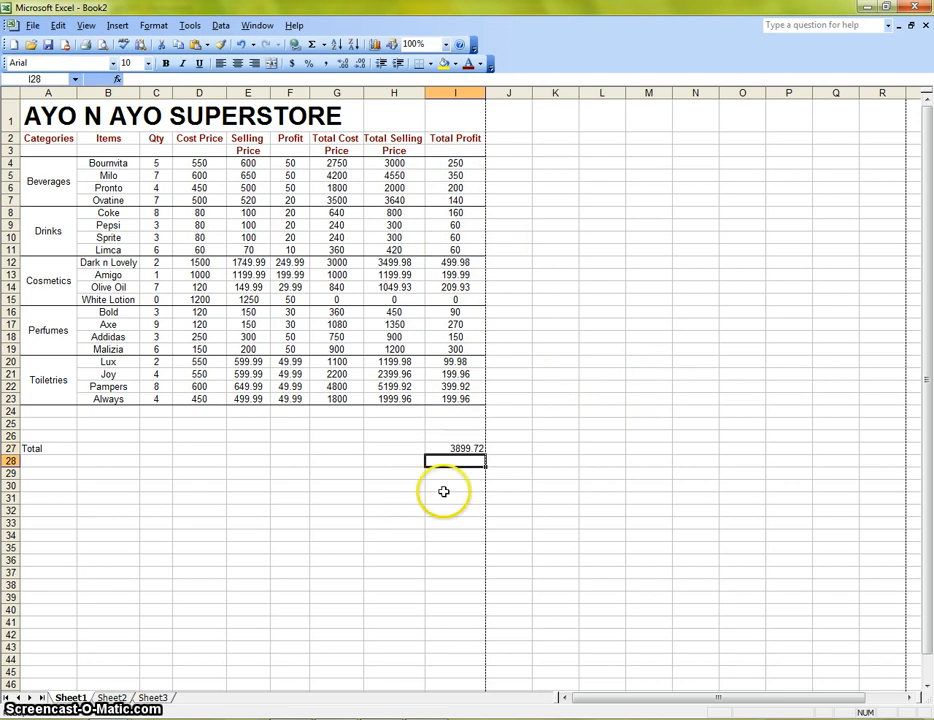
click(455, 448)
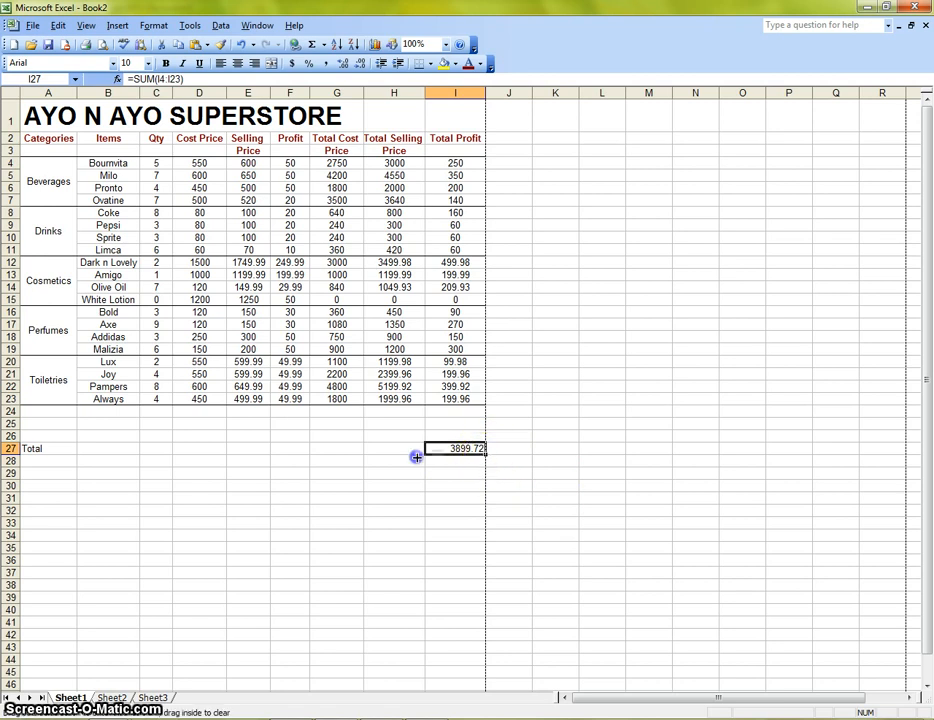
- Copy the SUM formula from I27 across the Total row to C27 and check the copied formulas in C27, D27 and G27
drag(416, 457, 146, 453)
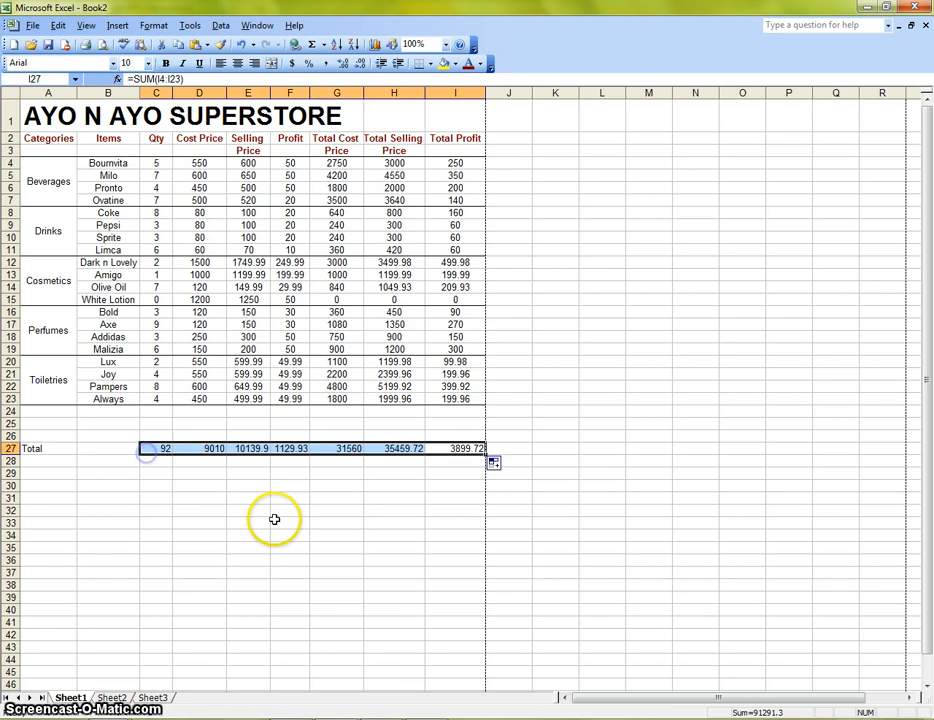
click(280, 521)
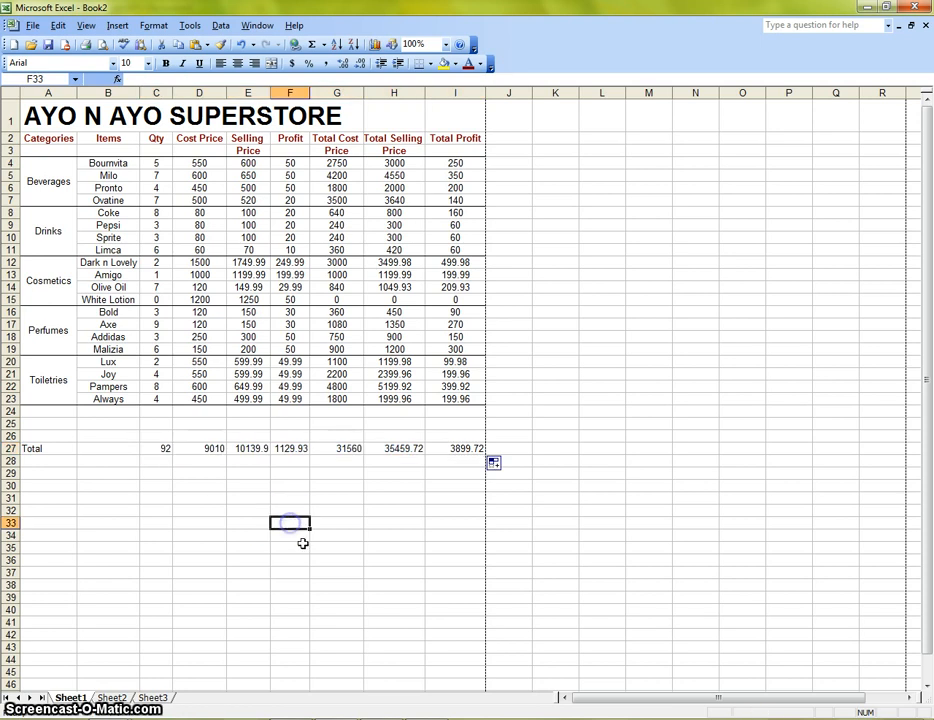
click(161, 447)
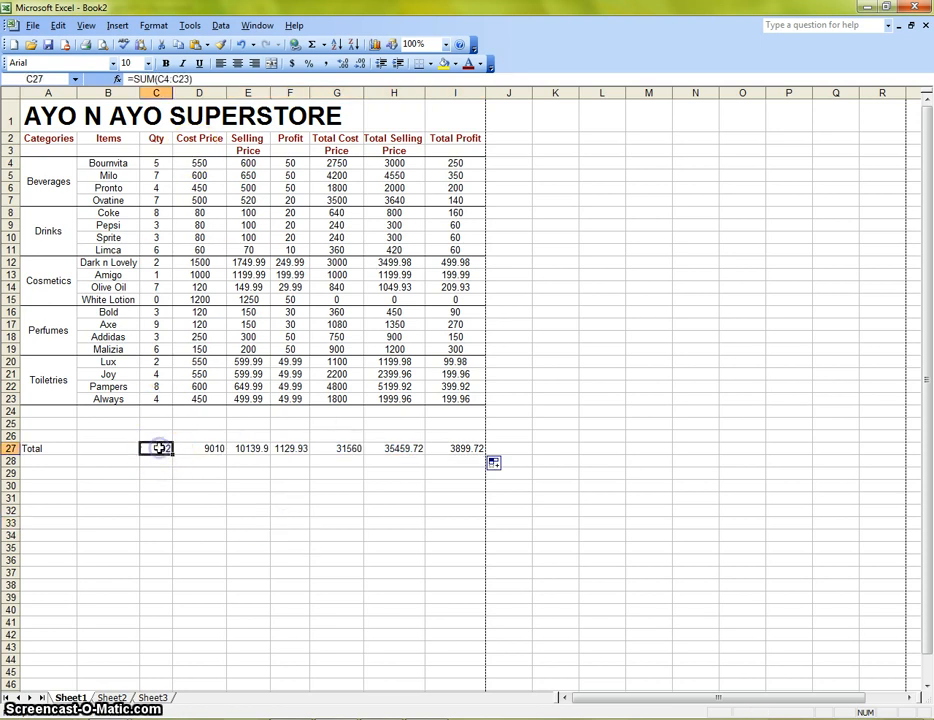
click(209, 451)
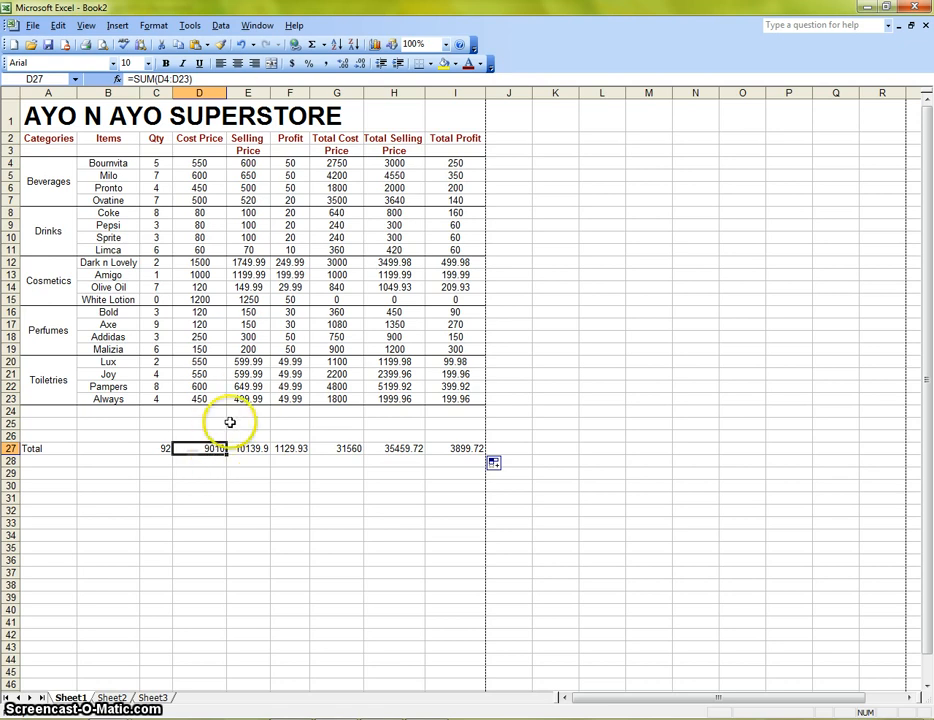
click(344, 450)
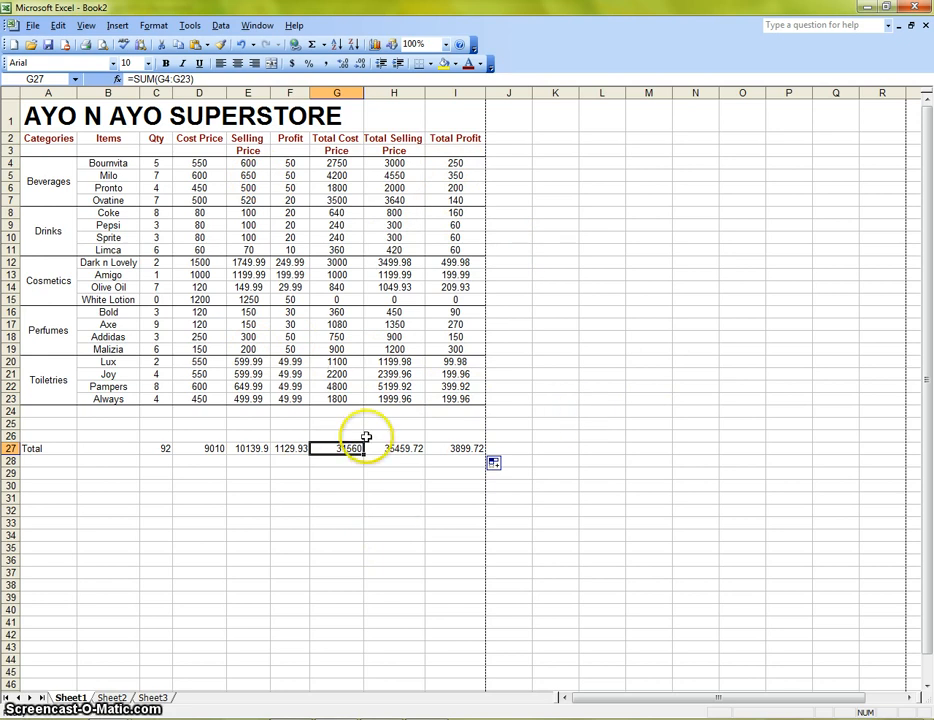
click(246, 510)
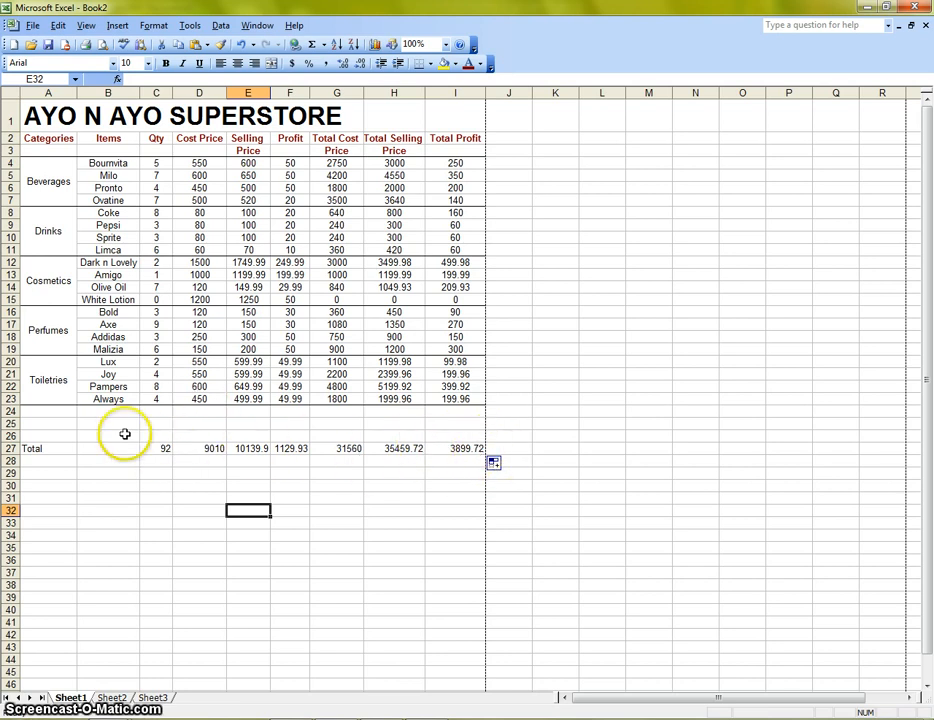
- Make the Total row from A27 to I27 bold
drag(52, 445, 475, 448)
click(166, 63)
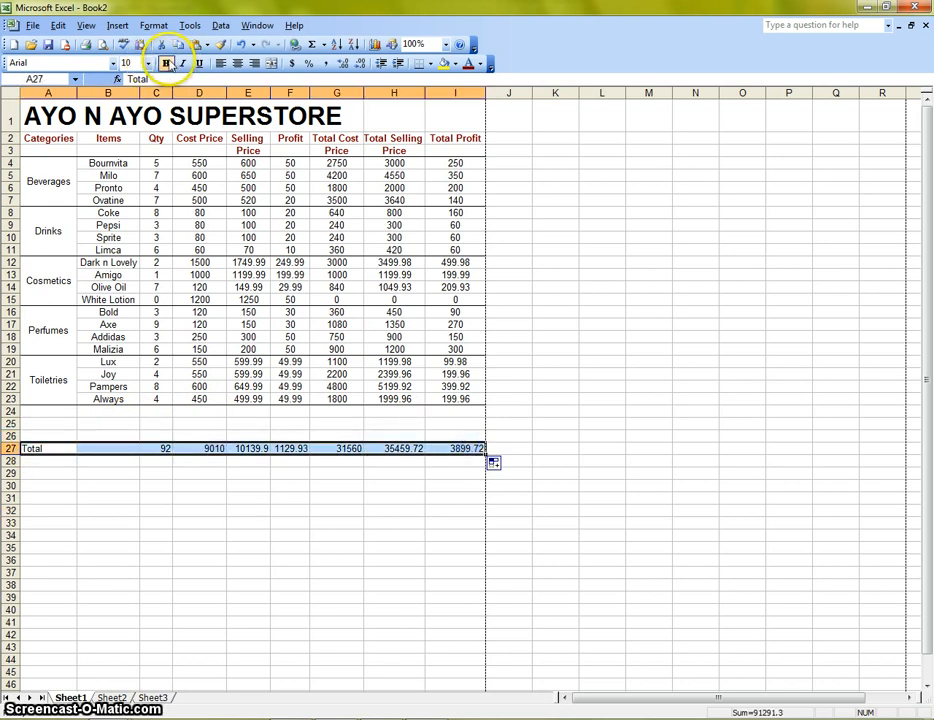
click(240, 411)
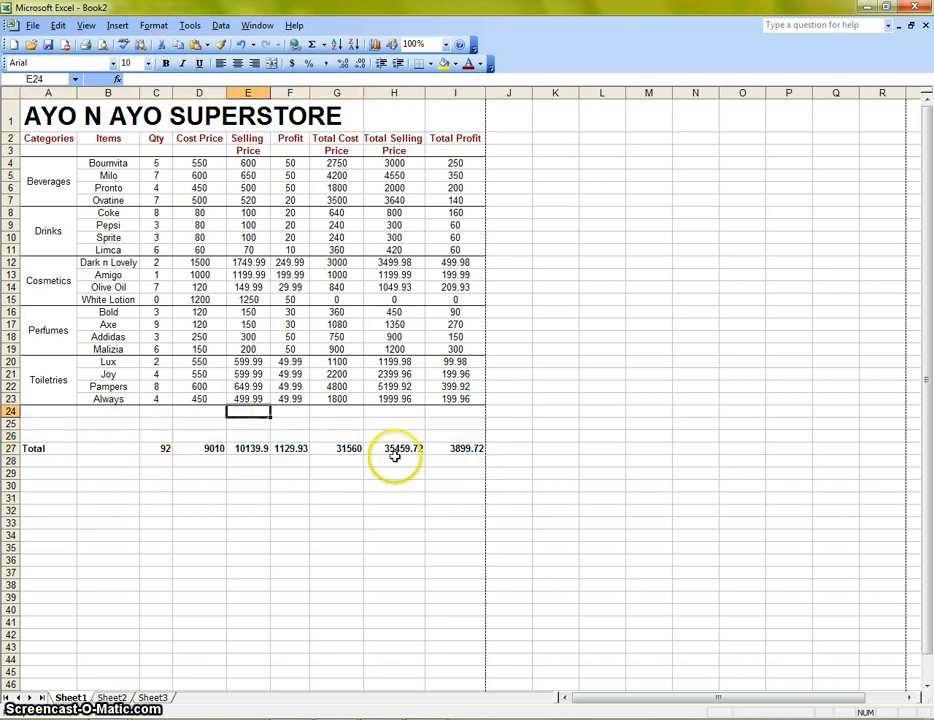
- Add up the row 27 totals cell by cell in C32 with the formula =sum(c27+d27+e27+f27+g27+h27+i27)
click(158, 511)
text(==)
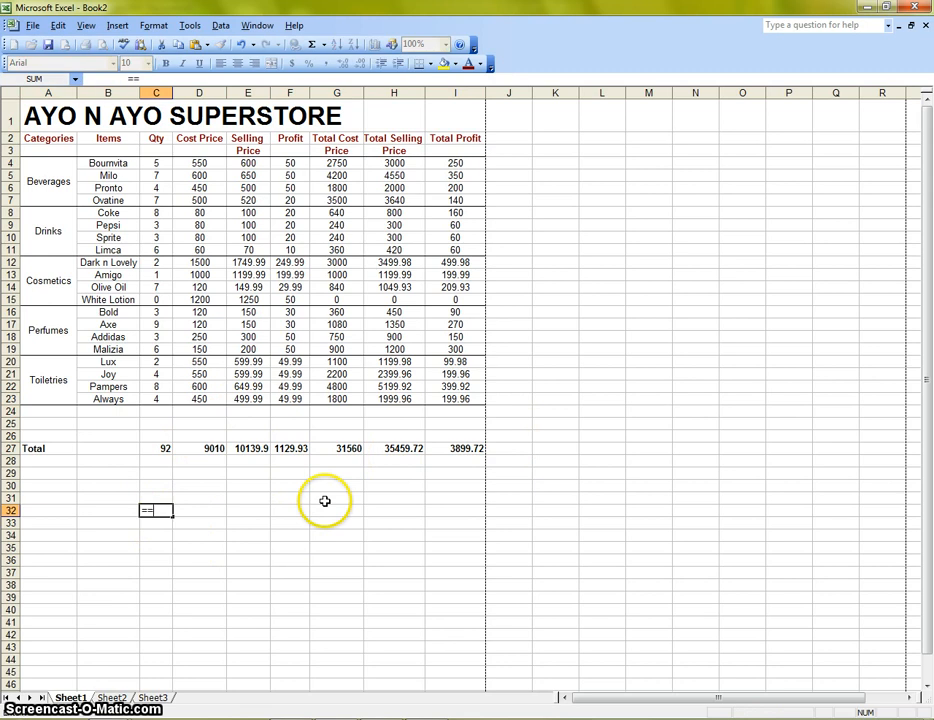
key(BackSpace)
text(sum)
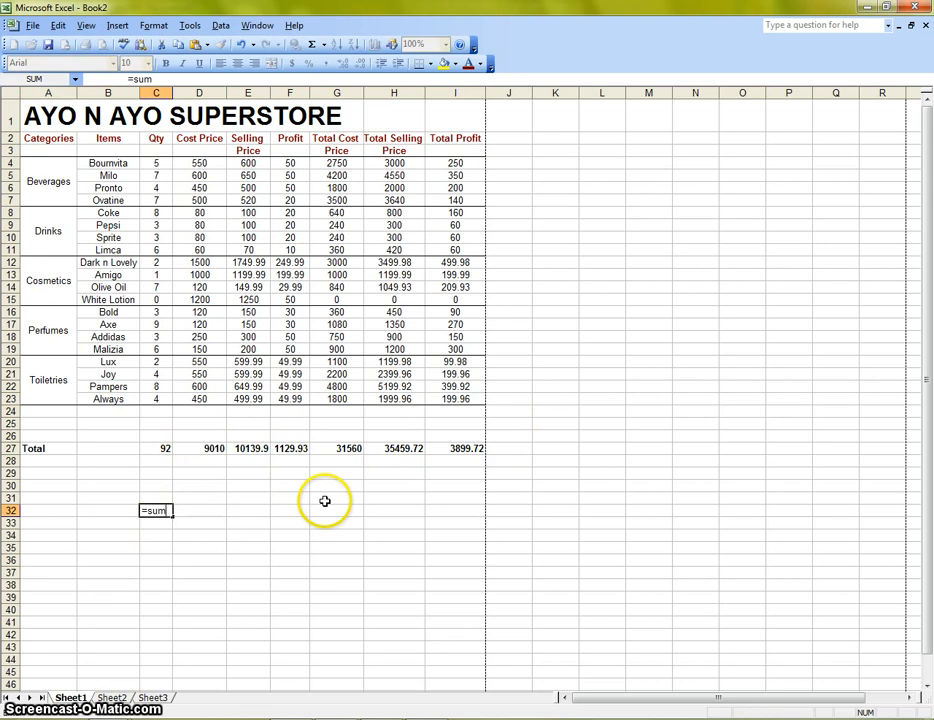
text((c27+d27)
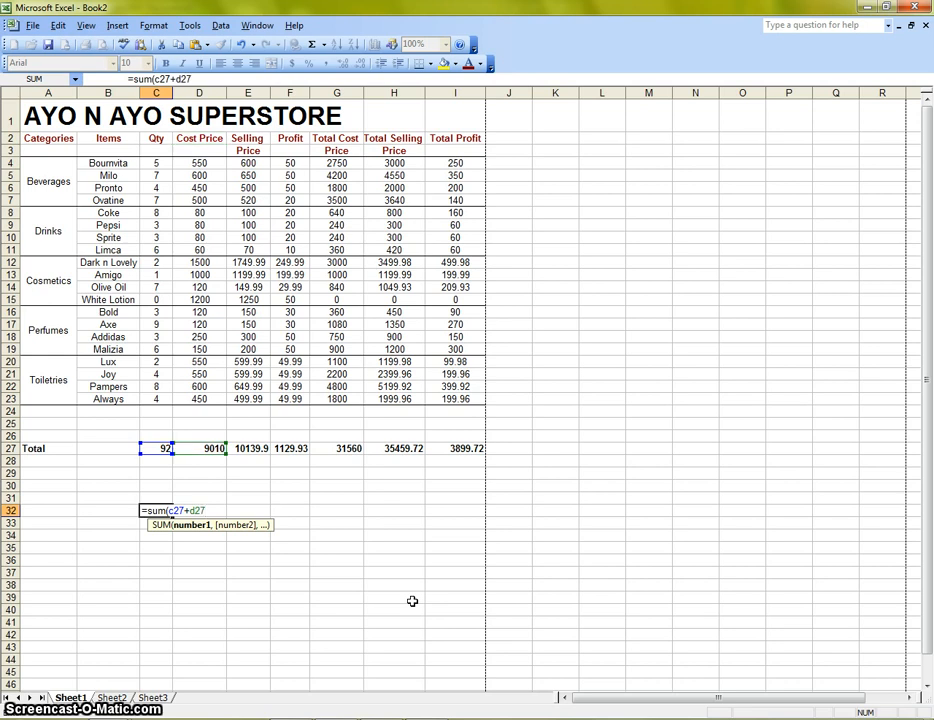
text(+e27+f27+g)
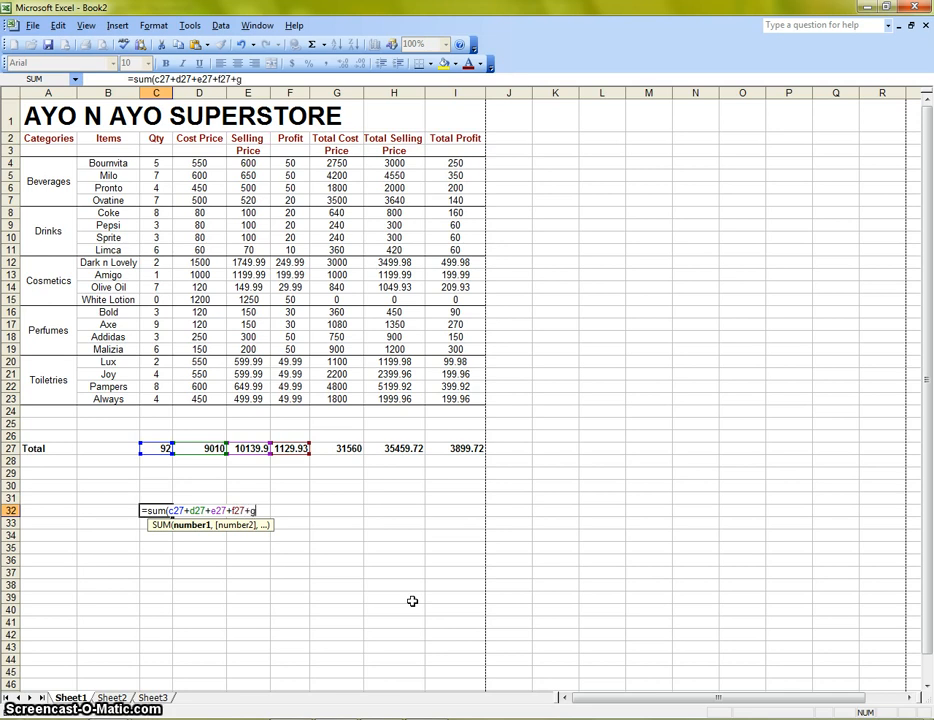
text(+h27+i27)
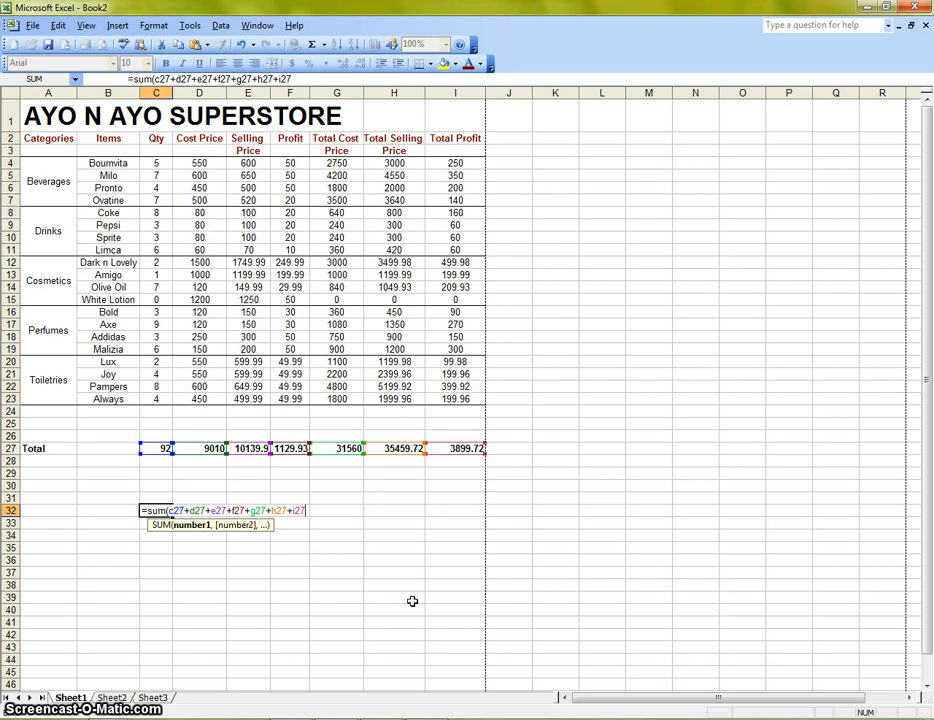
key(Return)
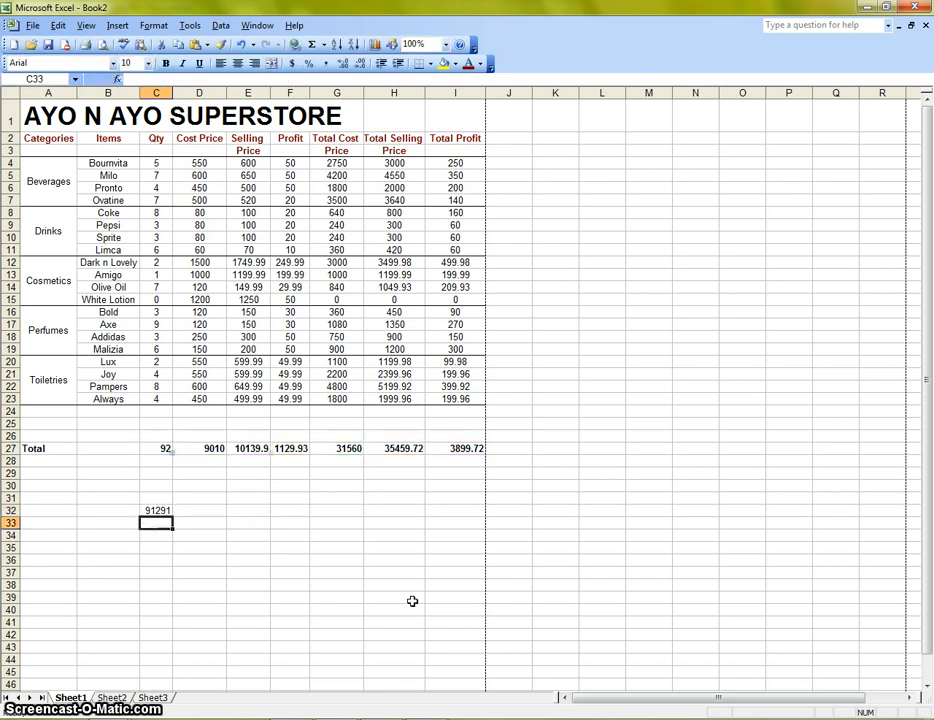
click(168, 510)
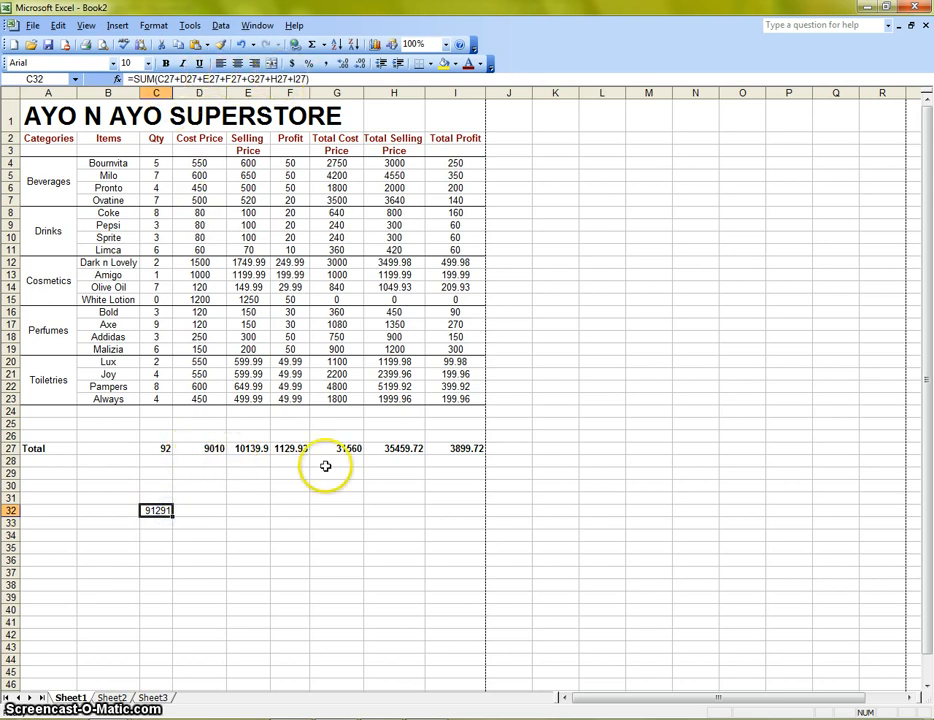
- Add up the row 27 totals as a range in F32 with the formula =sum(c27:i27)
click(278, 510)
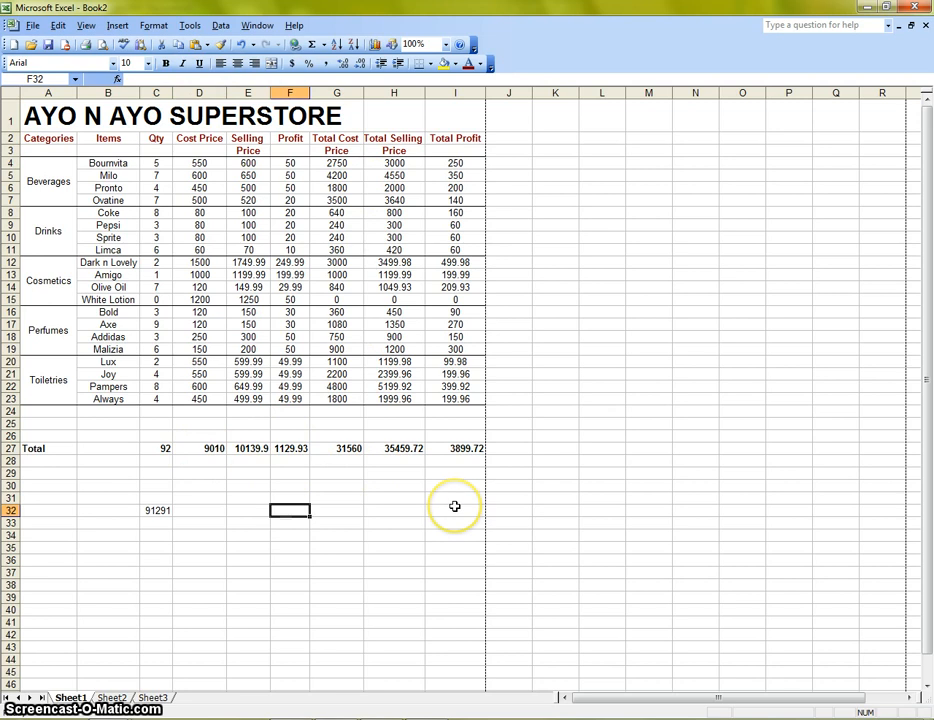
text(=s)
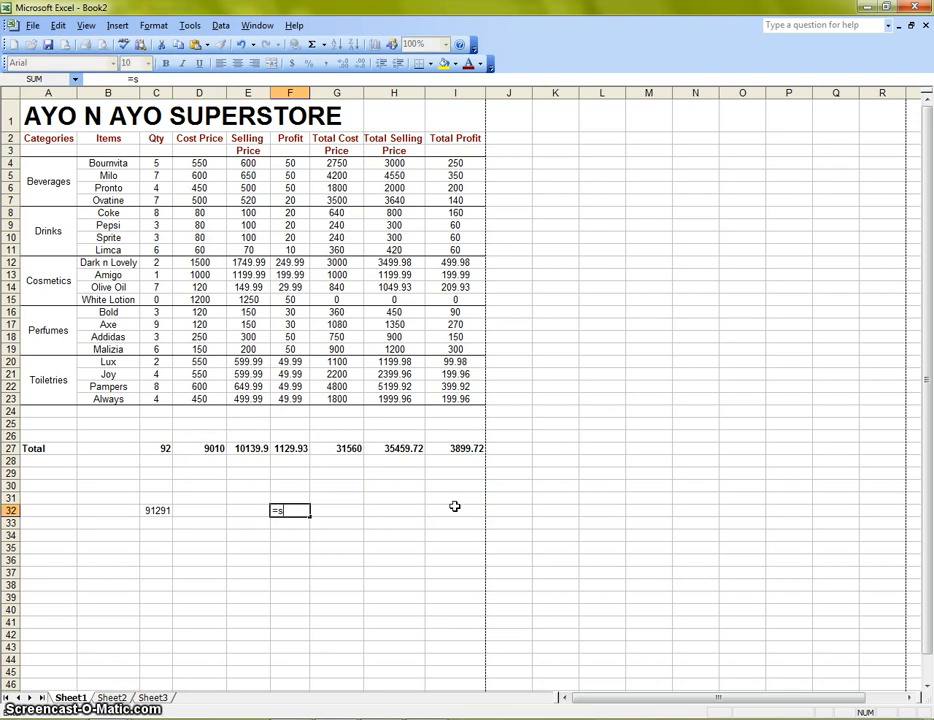
text(um()
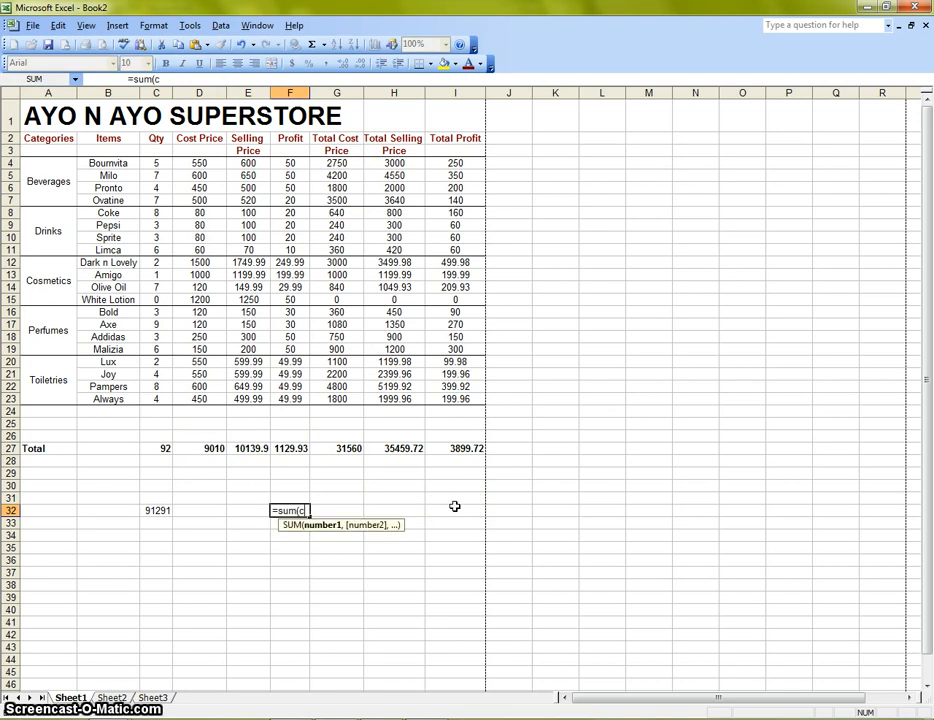
text(c27)
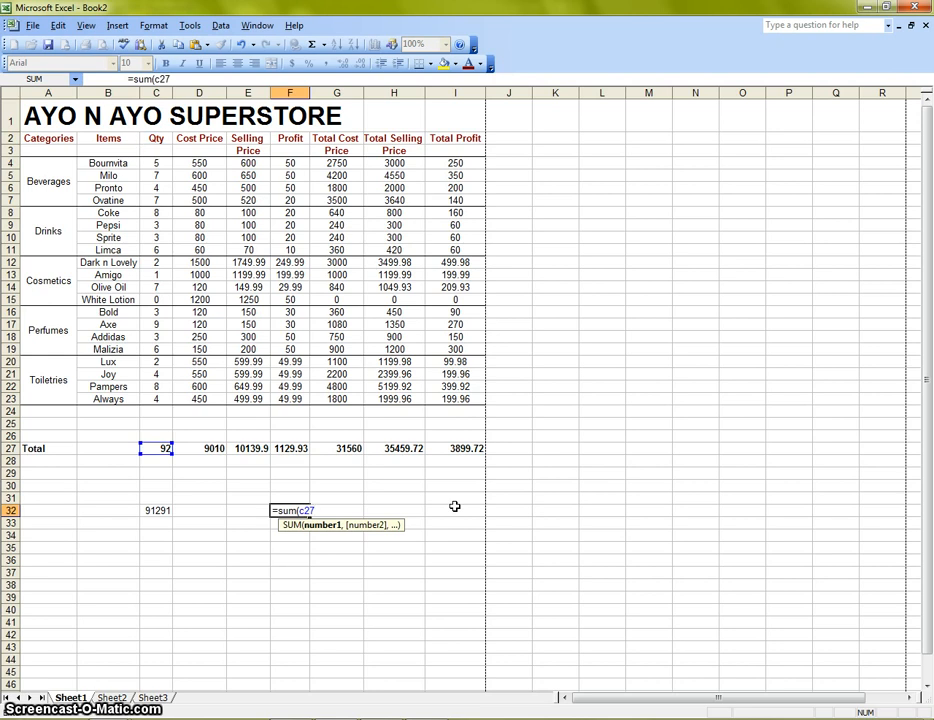
text(:i)
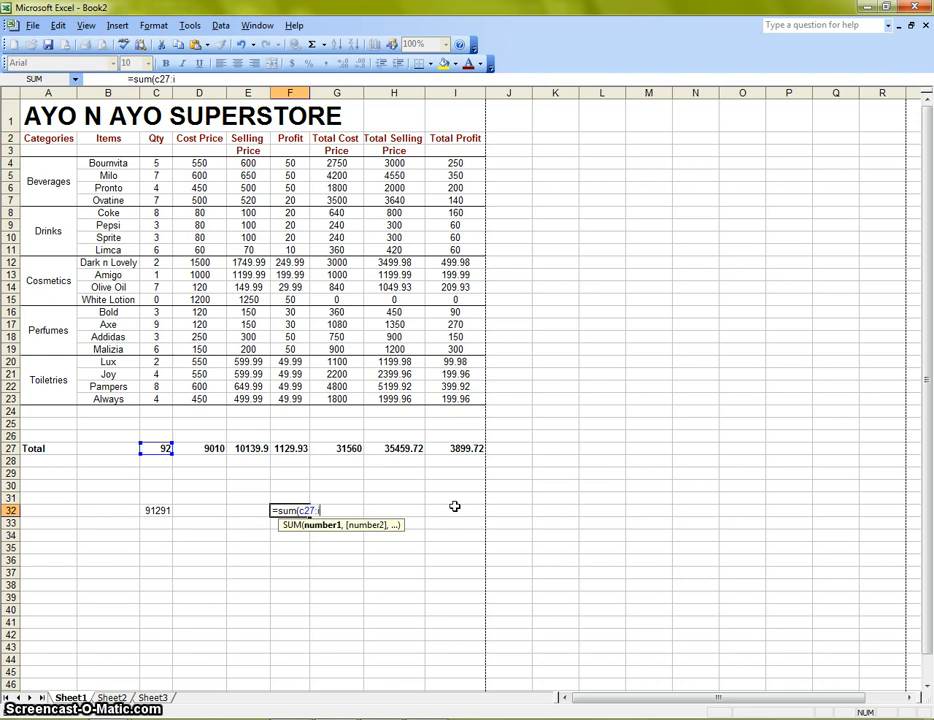
text(27)
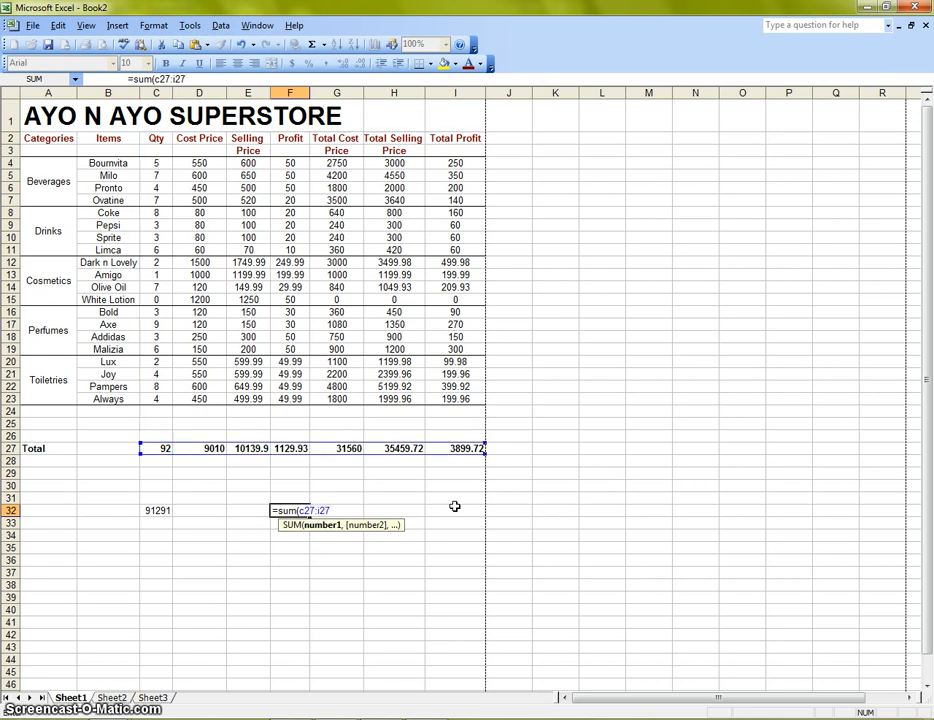
text())
key(Return)
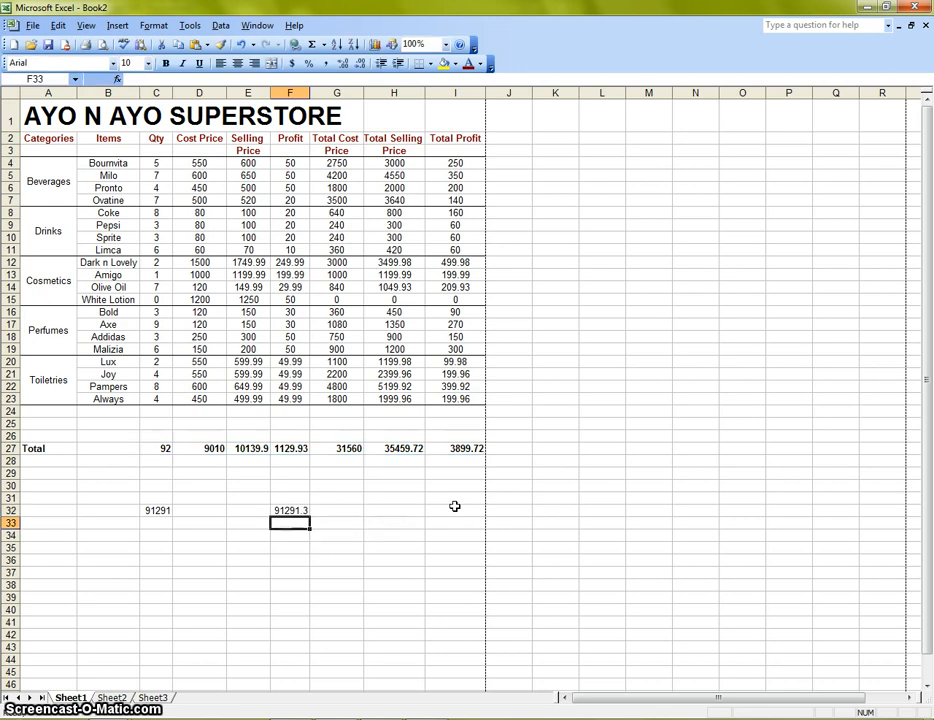
- Compare the formulas in F32, C32 and I4 to I9, and clear both trial sums from B32:G32
click(295, 511)
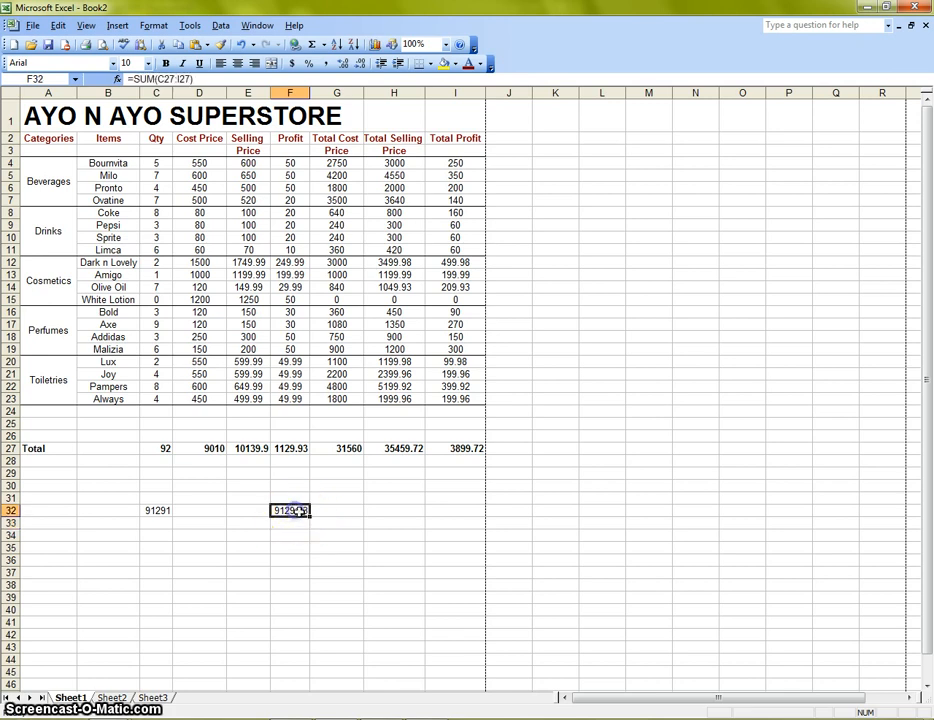
click(159, 511)
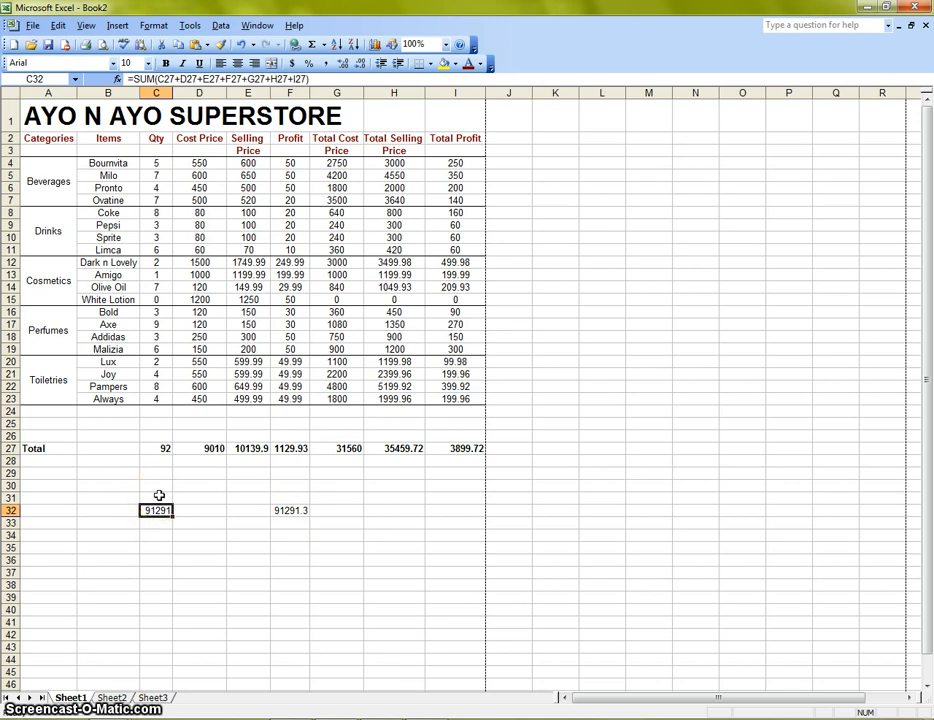
click(463, 163)
click(465, 176)
click(465, 188)
click(465, 200)
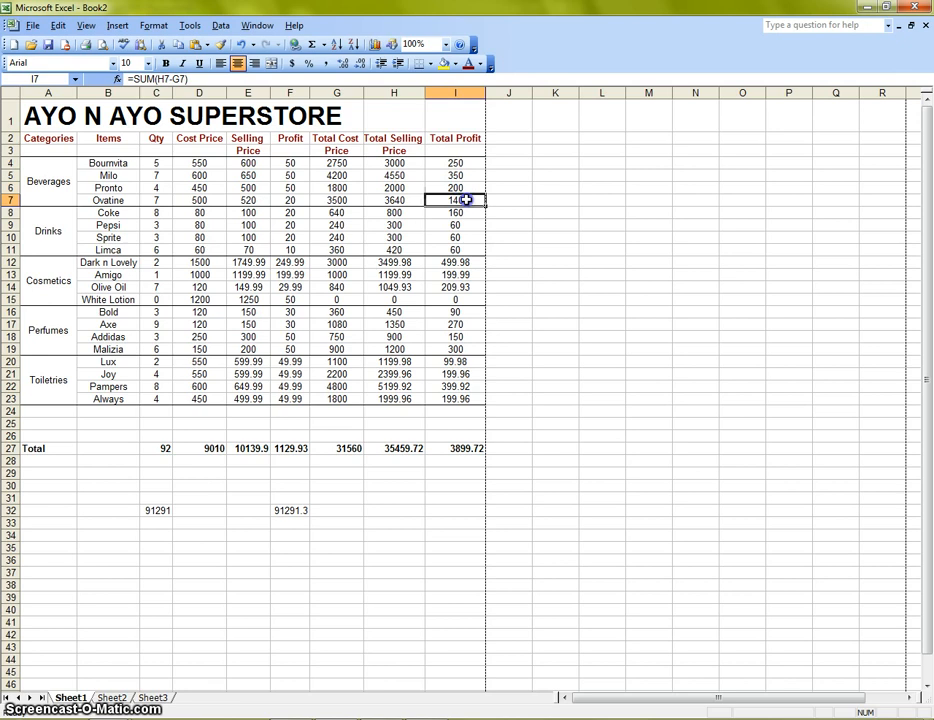
click(466, 212)
click(466, 225)
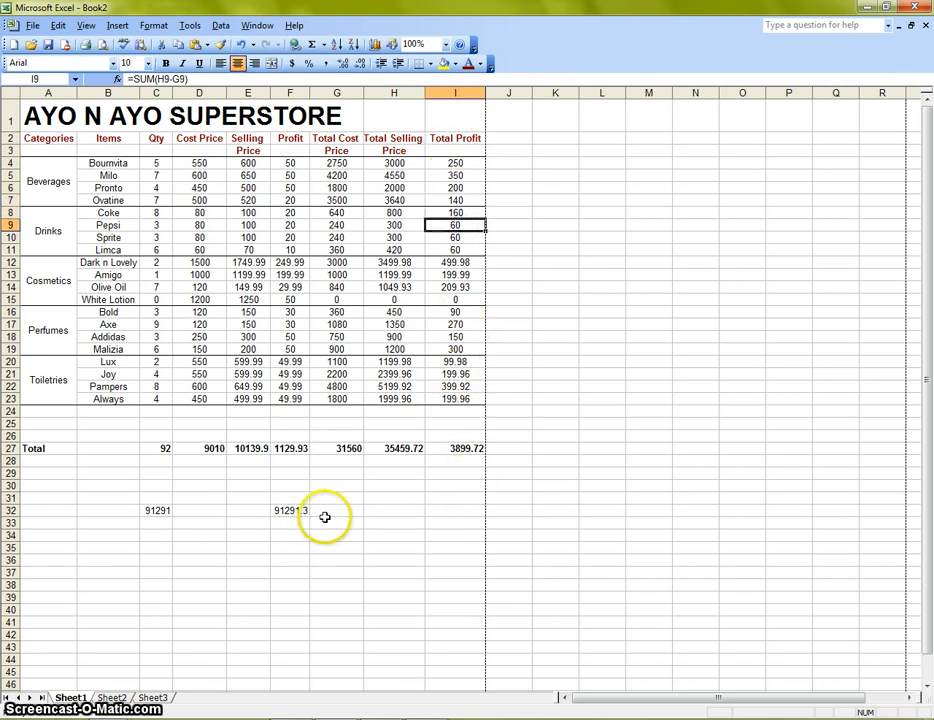
drag(323, 513, 138, 511)
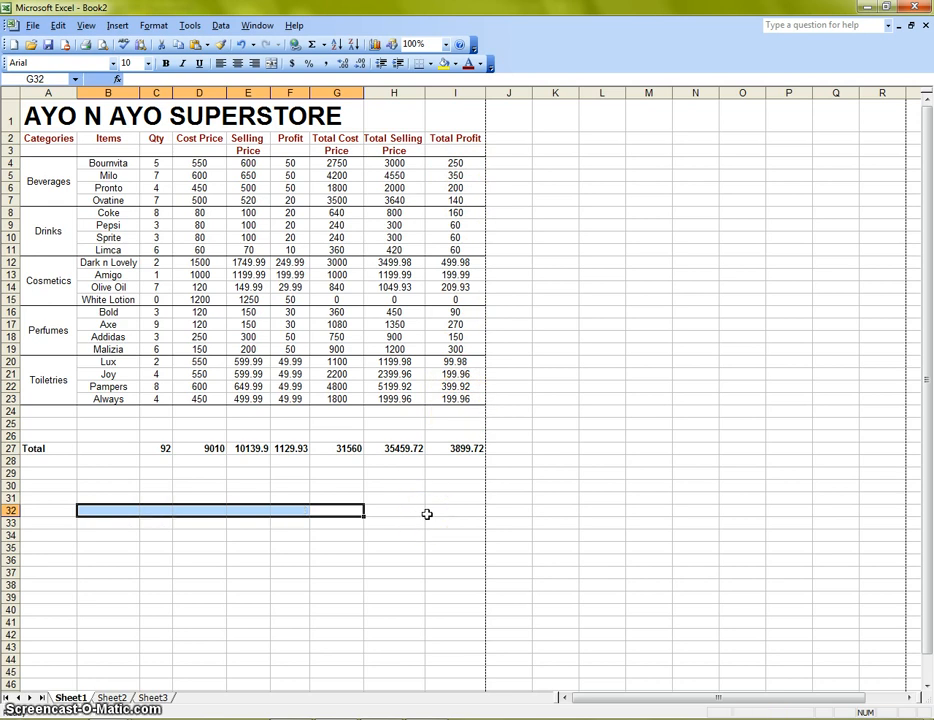
- Divide Bournvita's total profit by its unit profit in K4 with the formula =sum(I4/F4)
click(396, 162)
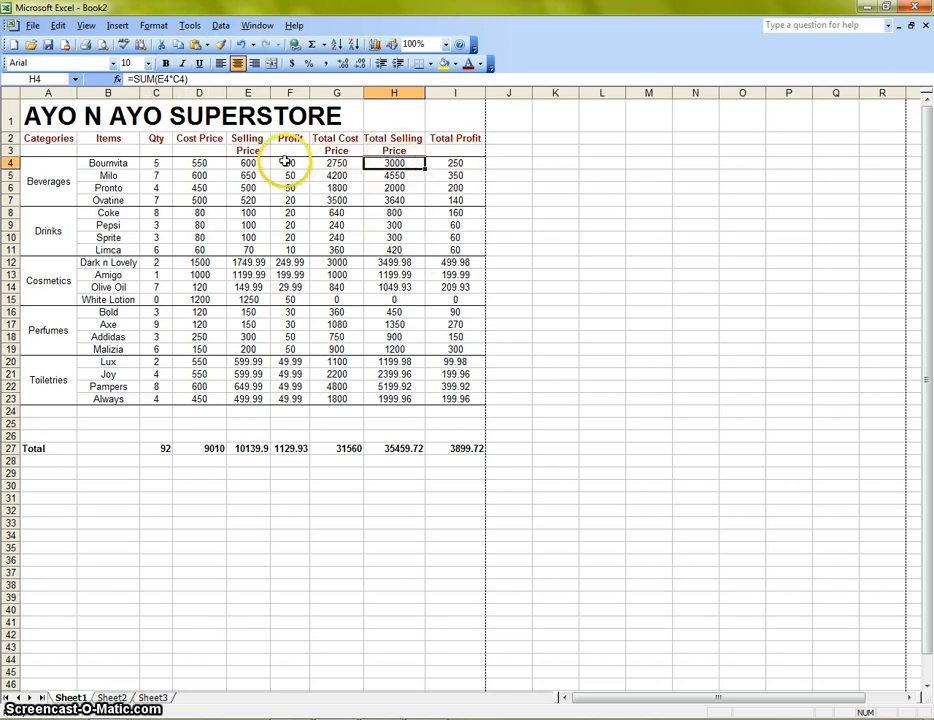
click(455, 163)
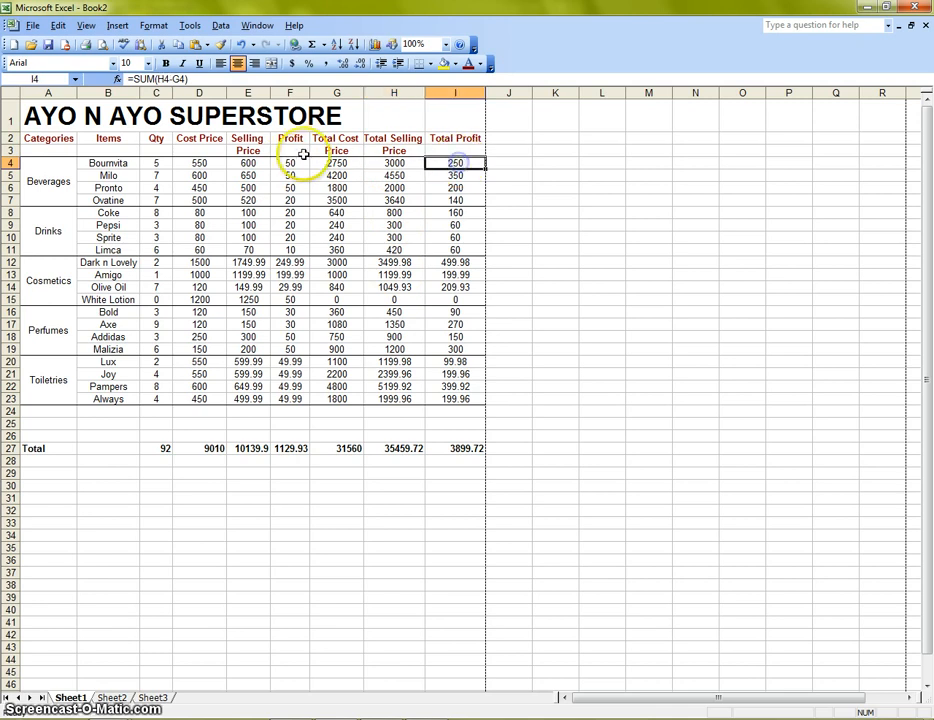
click(290, 162)
click(452, 163)
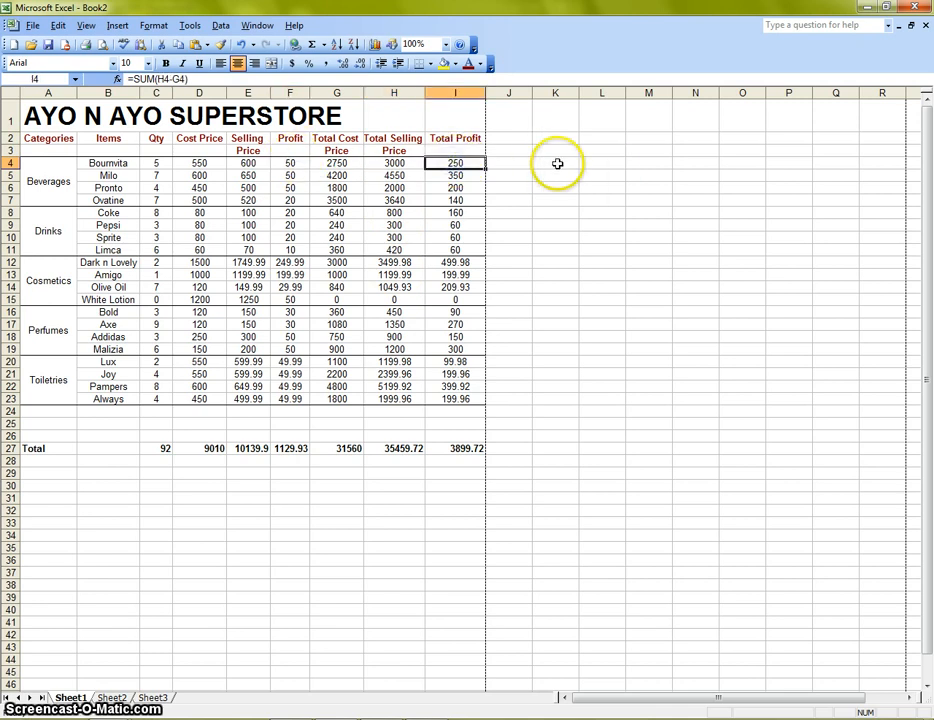
click(559, 163)
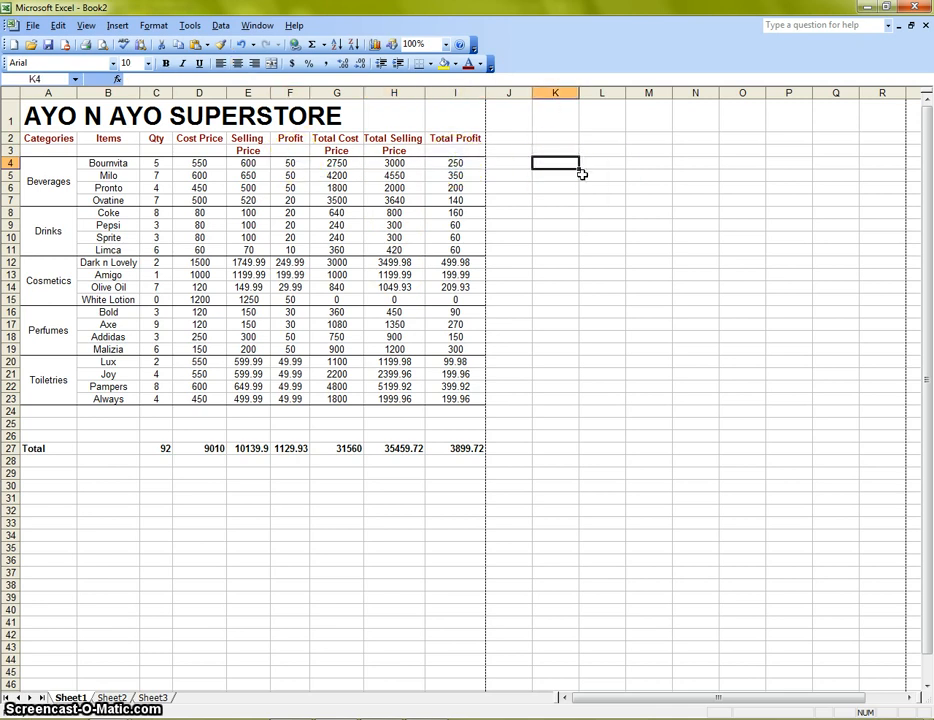
text(=sum)
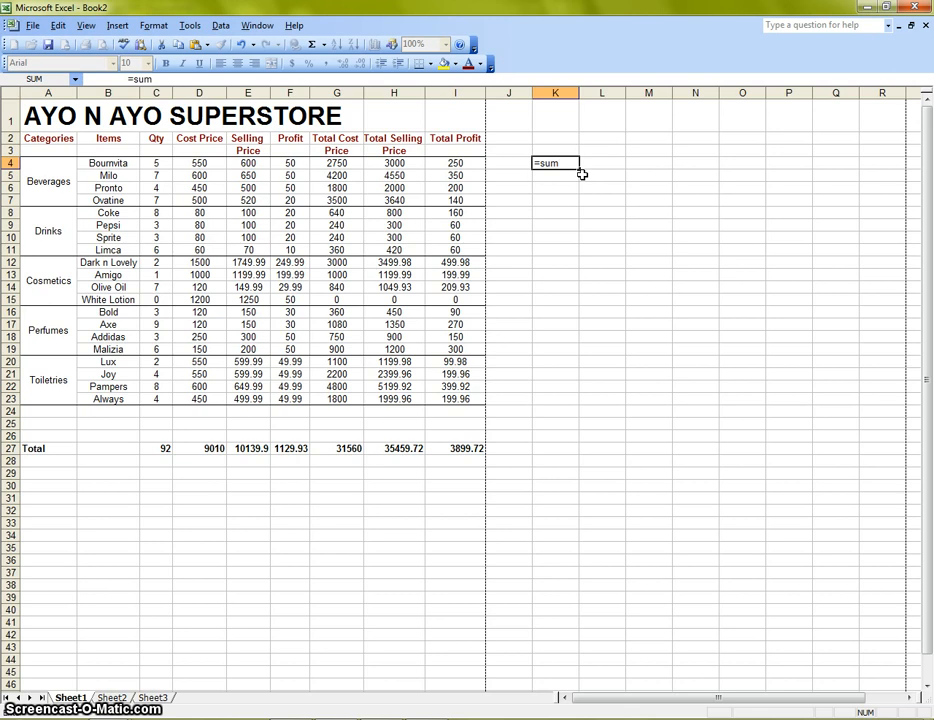
text(()
click(462, 163)
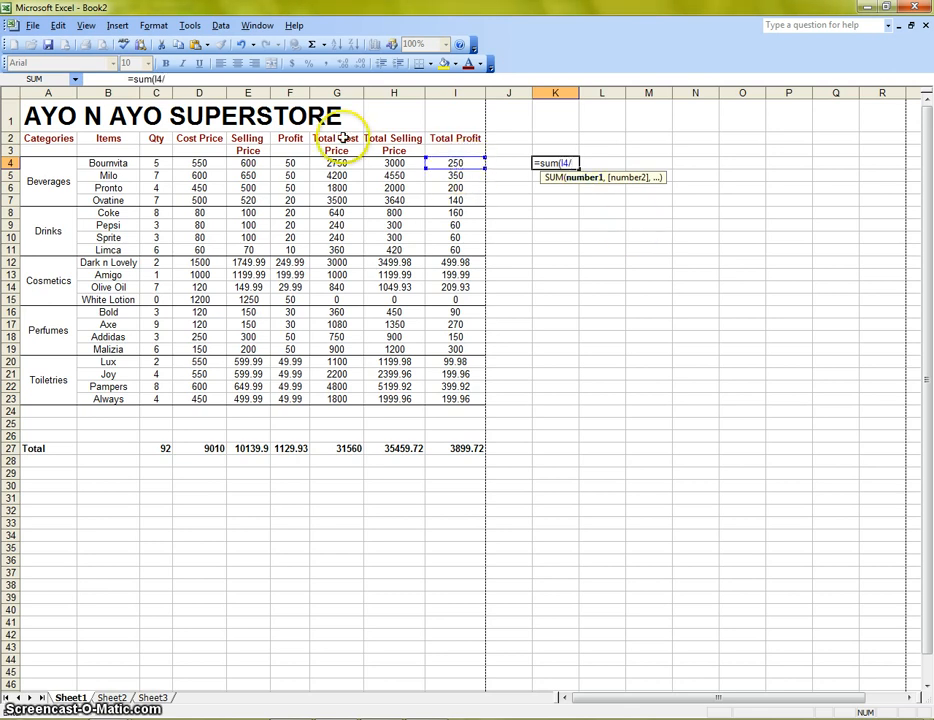
click(290, 163)
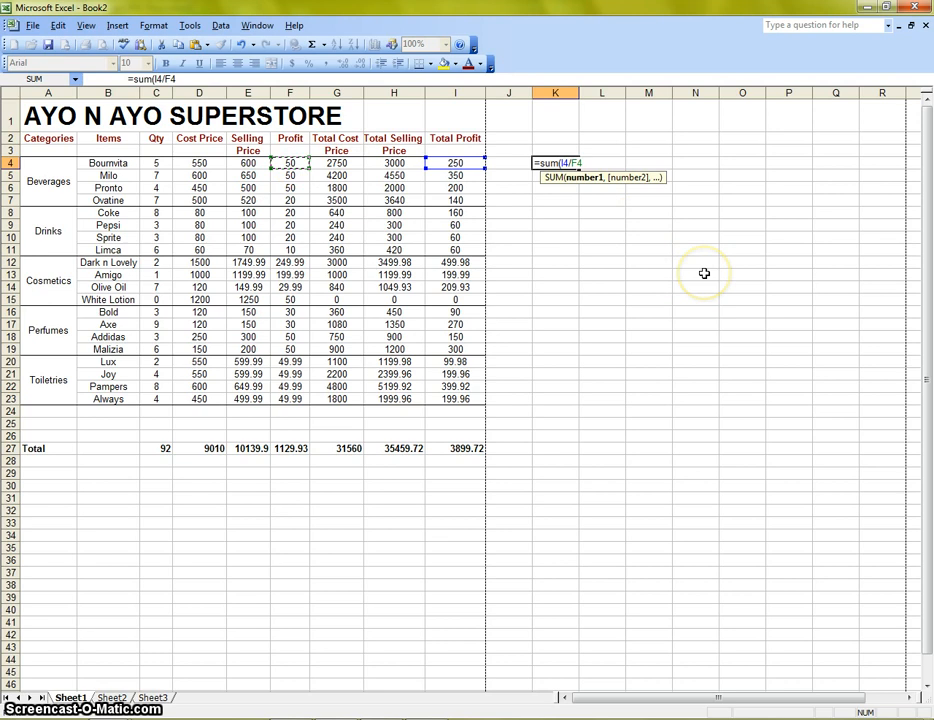
text())
key(Return)
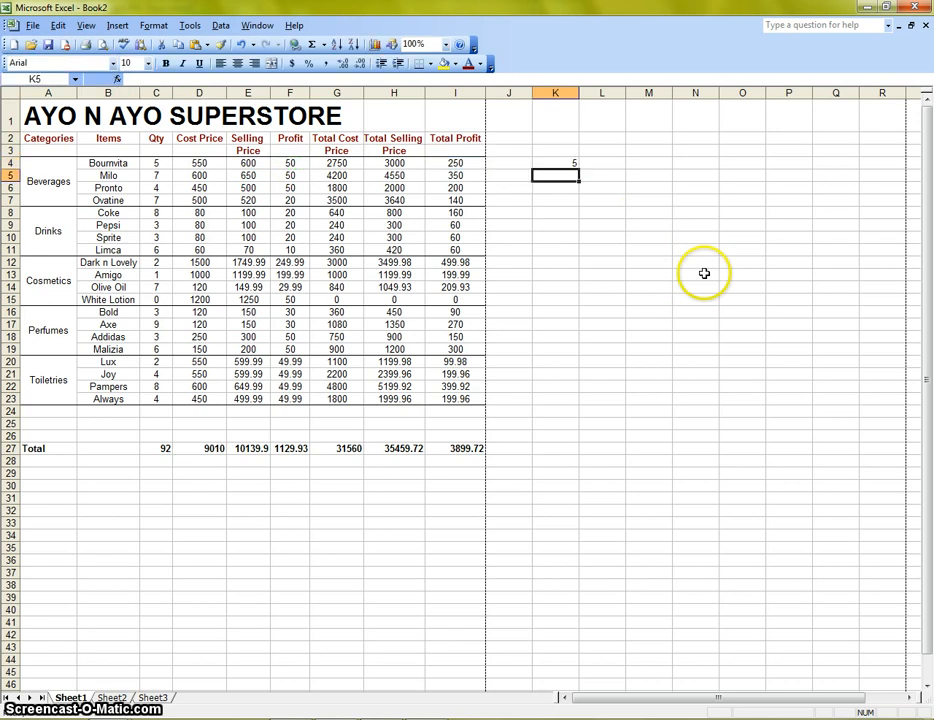
- Compare K4's division with Bournvita's quantity and profits, and copy the K4 formula down to K23
click(466, 162)
click(296, 162)
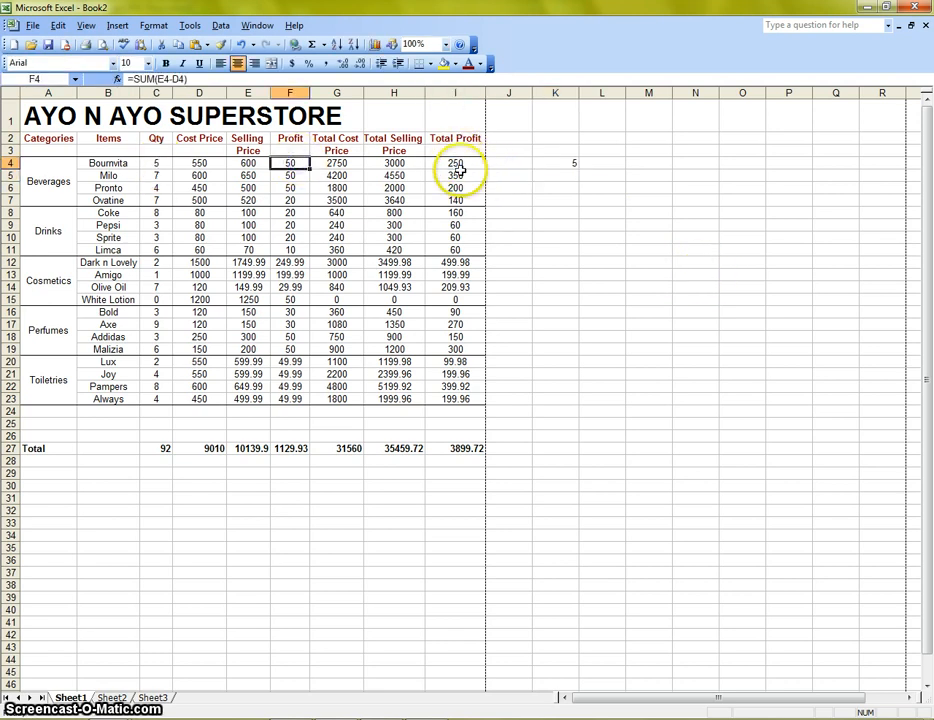
click(156, 163)
click(575, 163)
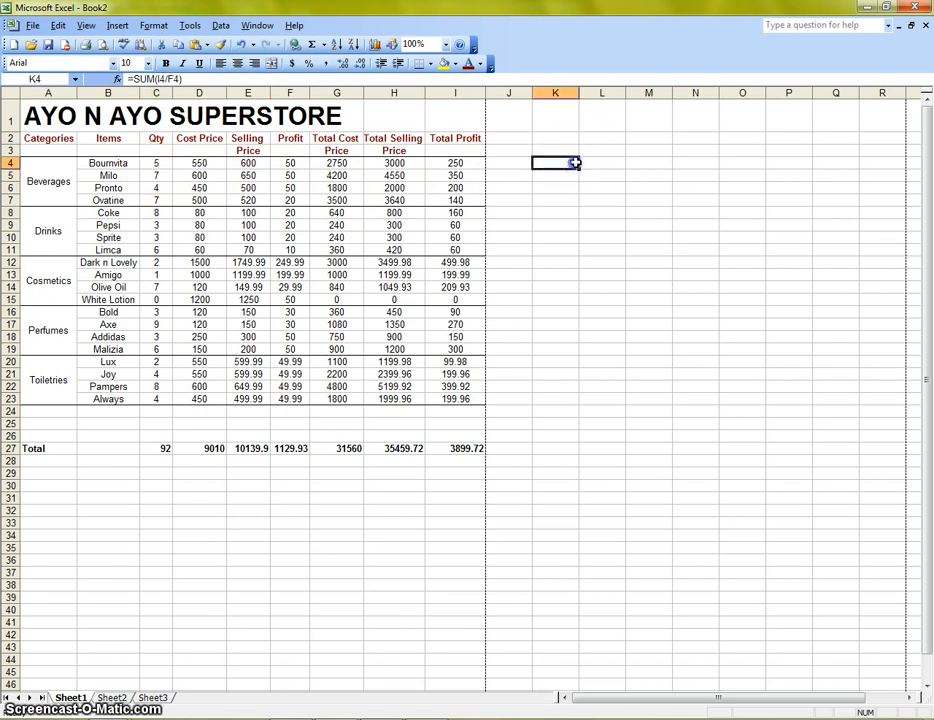
drag(578, 168, 578, 404)
click(690, 325)
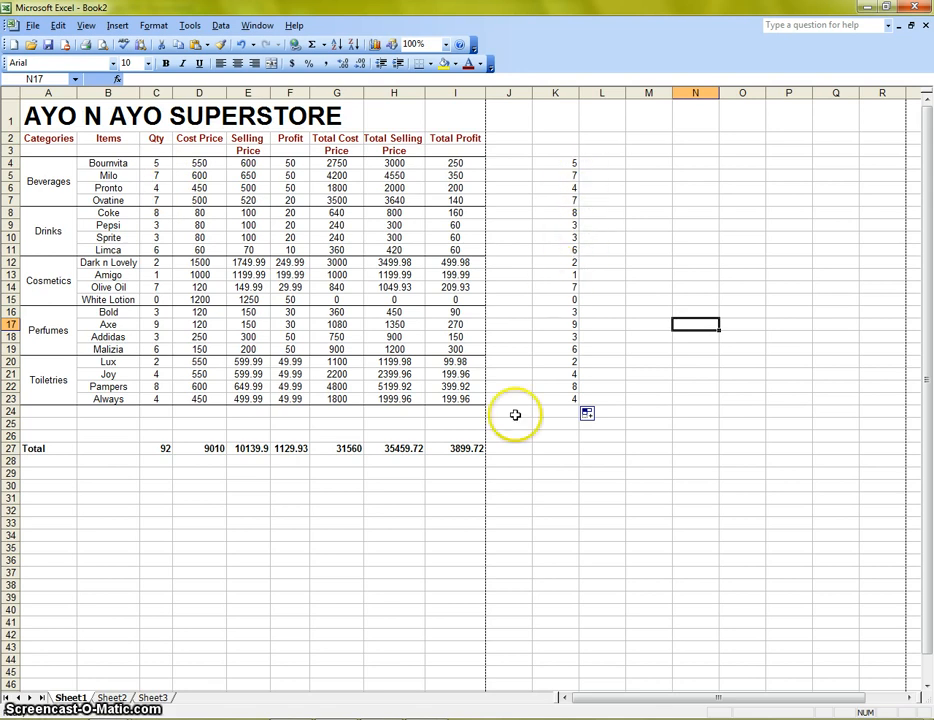
click(566, 398)
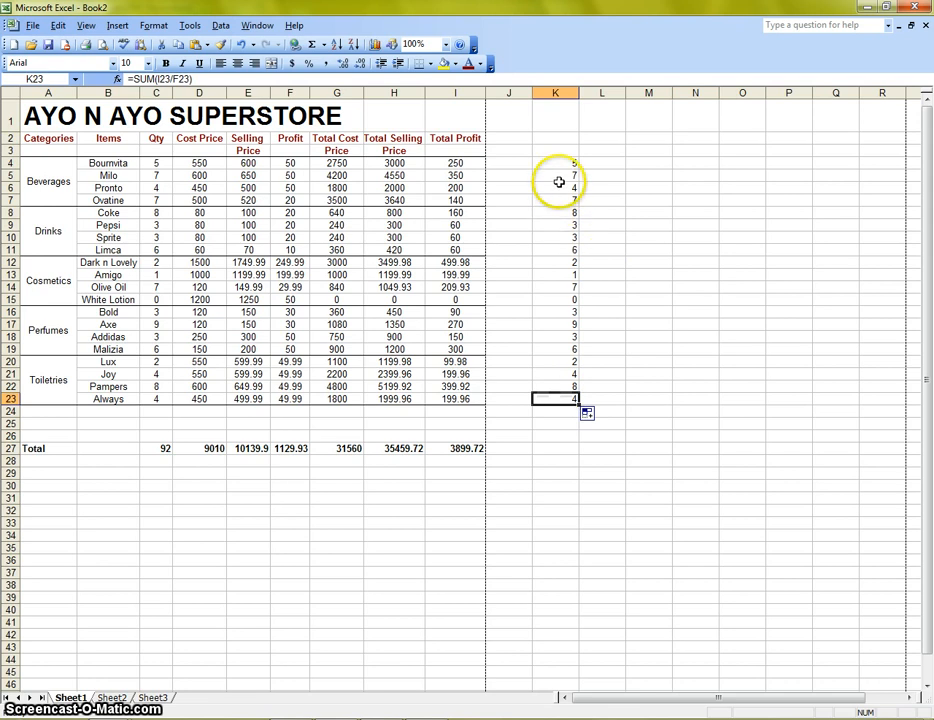
- Clear the copied division formulas from K5:K25
drag(559, 181, 559, 431)
key(Delete)
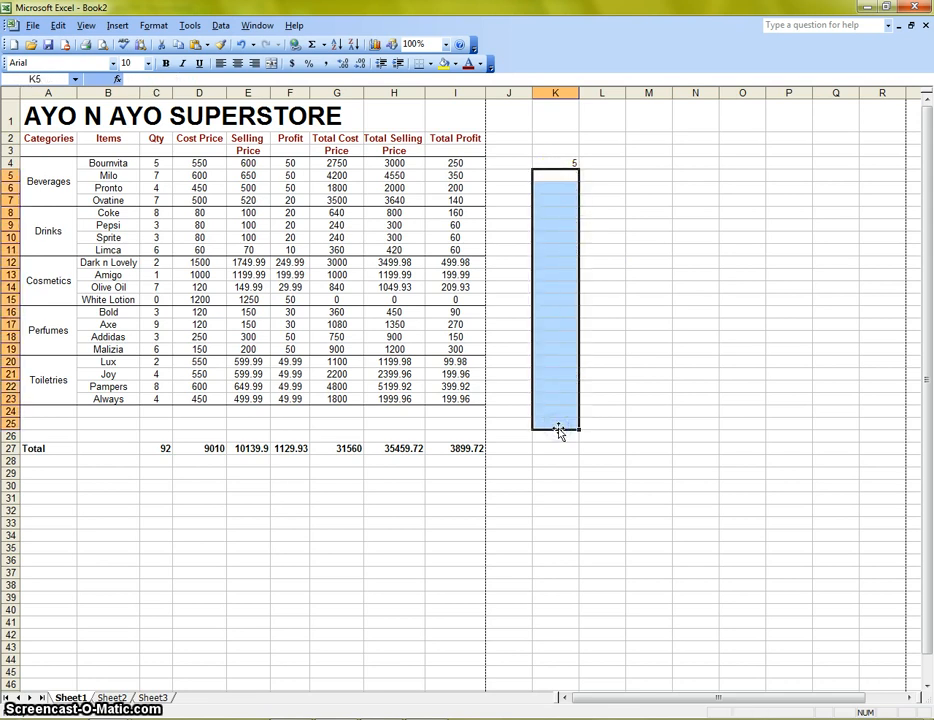
click(738, 383)
- Copy the K4 division formula down to K25 and examine the formulas in K24 and K25
click(556, 165)
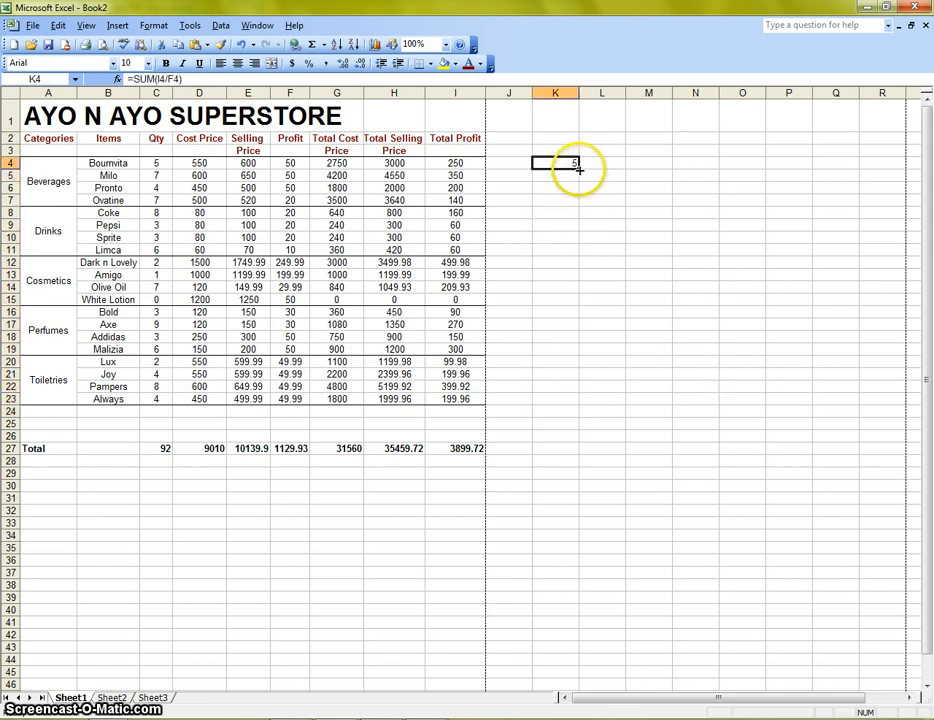
drag(578, 170, 572, 434)
click(695, 398)
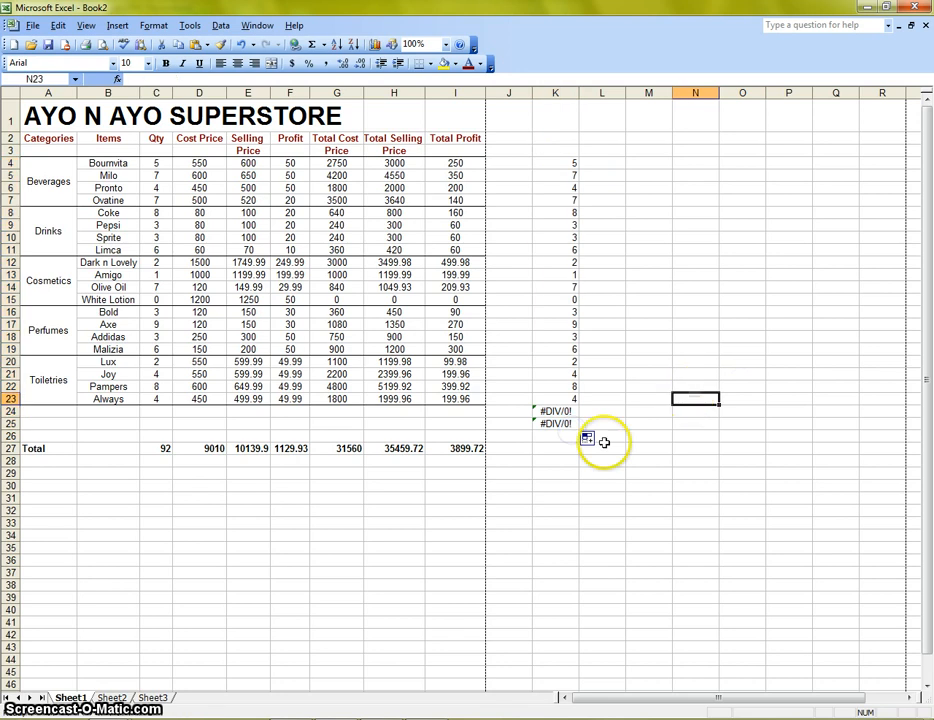
click(556, 413)
click(559, 426)
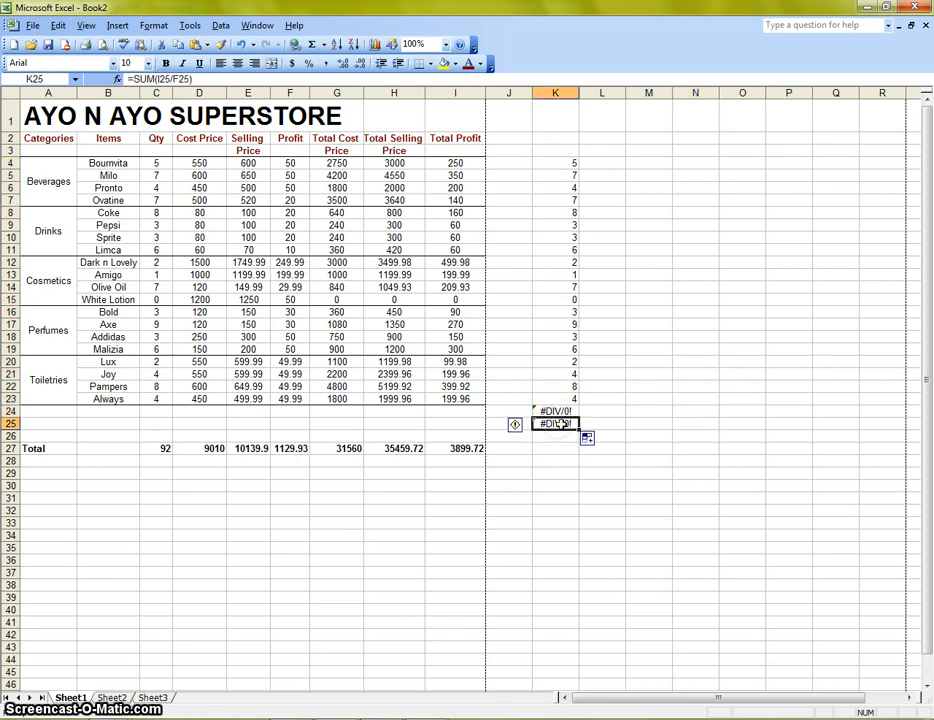
- Enter the test values 512 in I24 and 256 in G24, and check the formula in K24
click(401, 413)
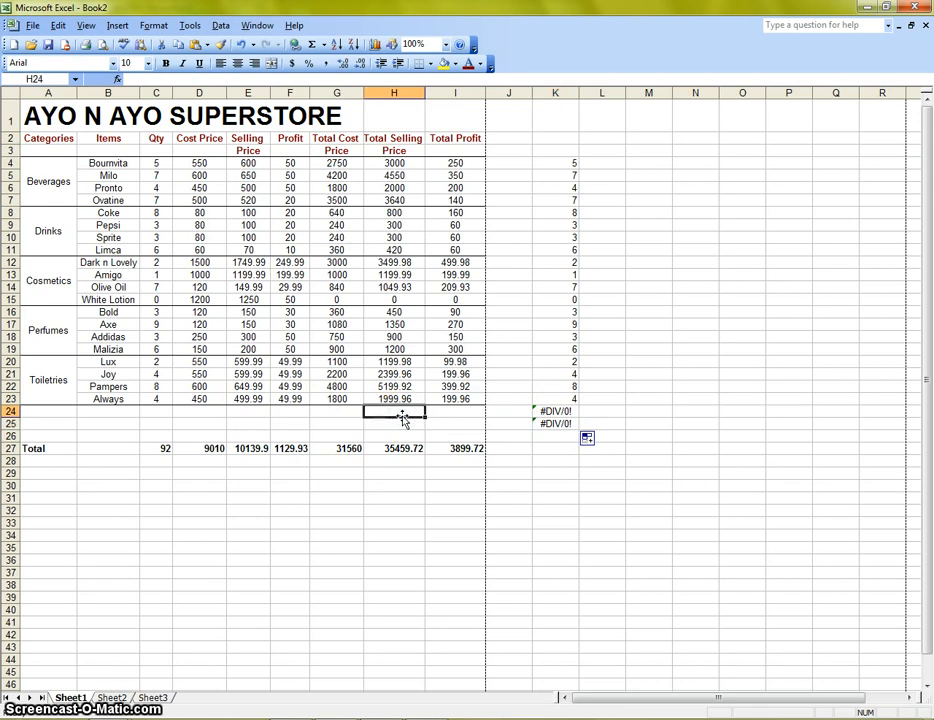
text(25)
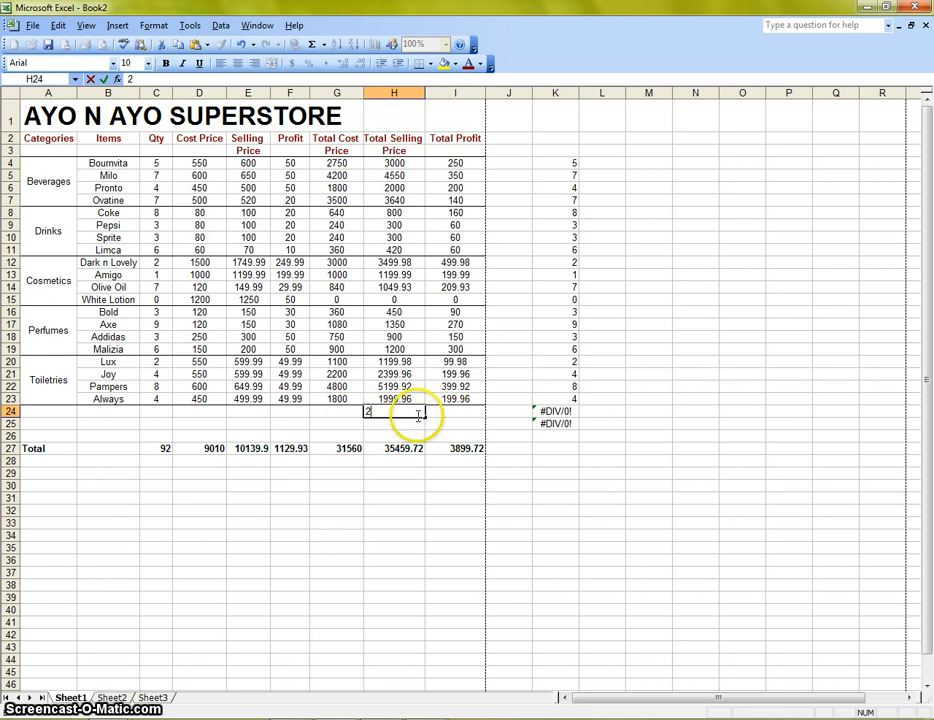
click(450, 412)
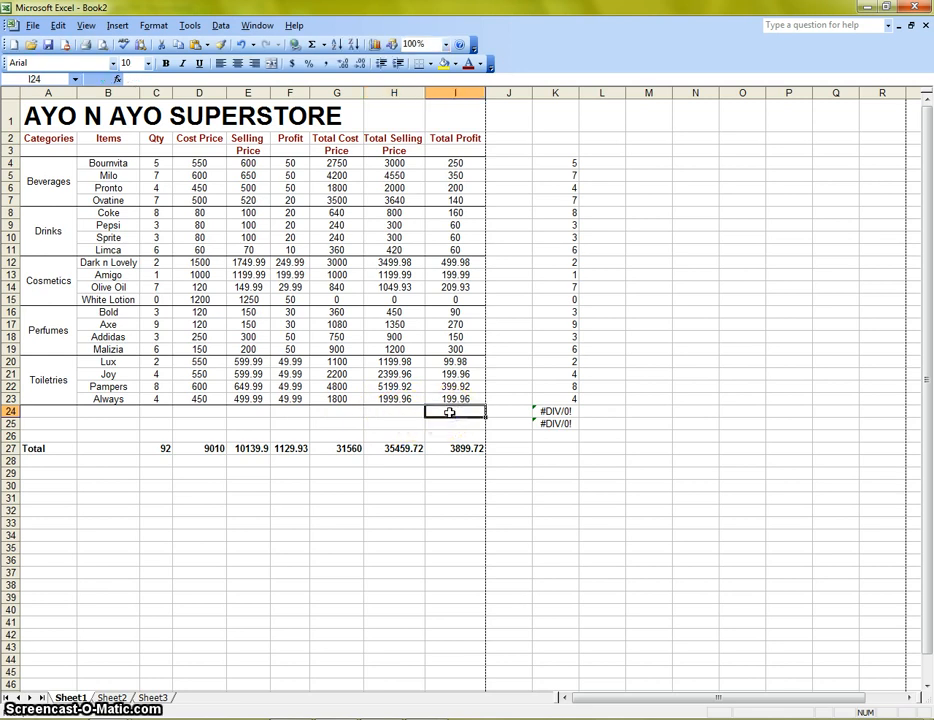
text(512)
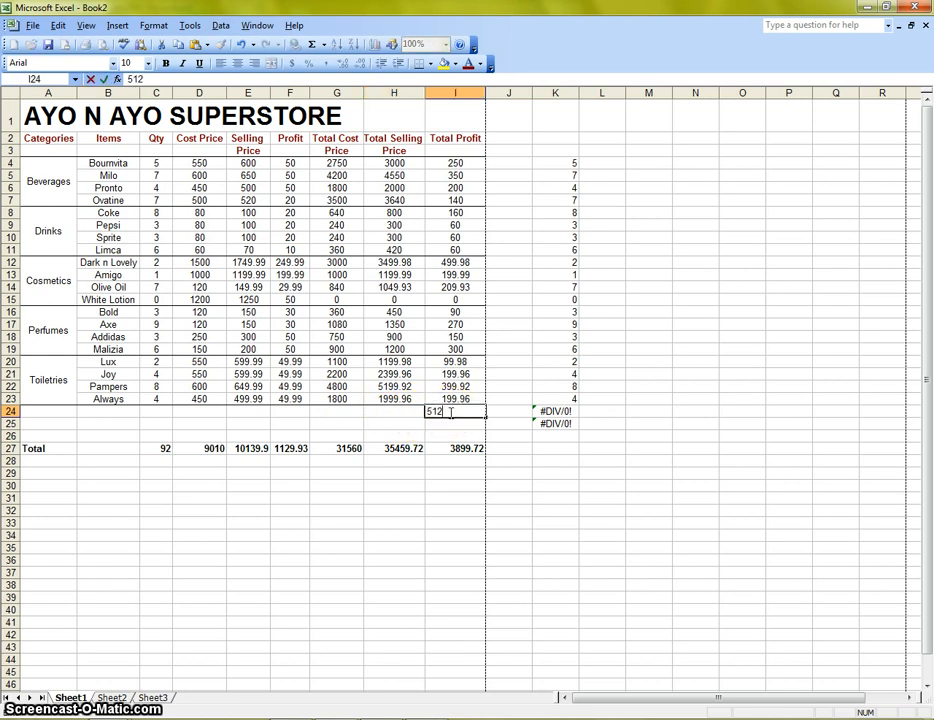
click(338, 413)
text(256)
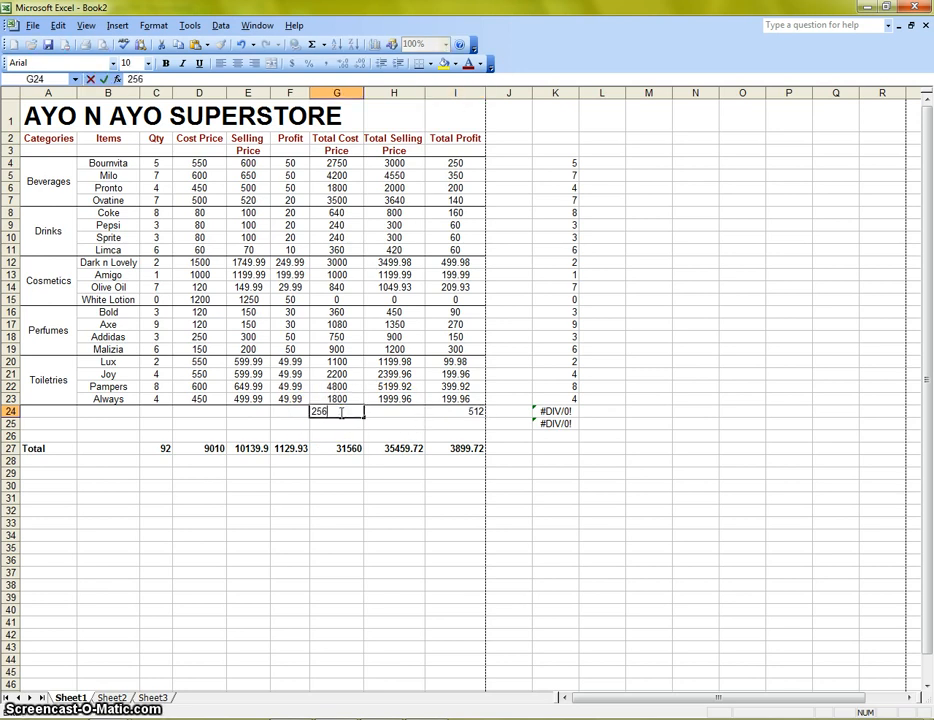
click(602, 509)
click(560, 412)
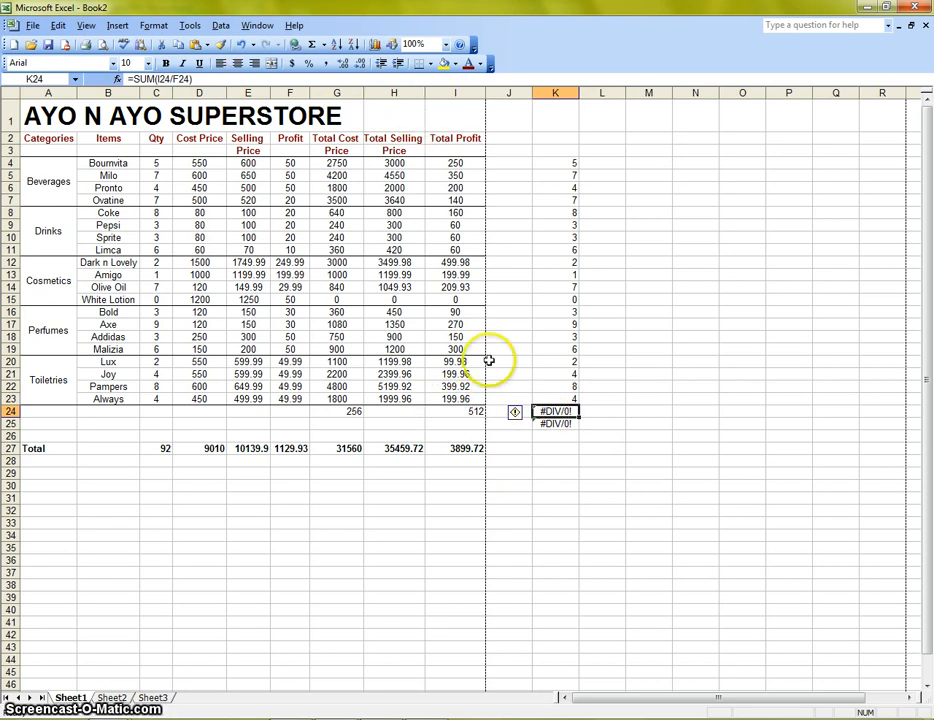
- Move the test value 256 from G24 to F24 by cutting and pasting it
click(352, 412)
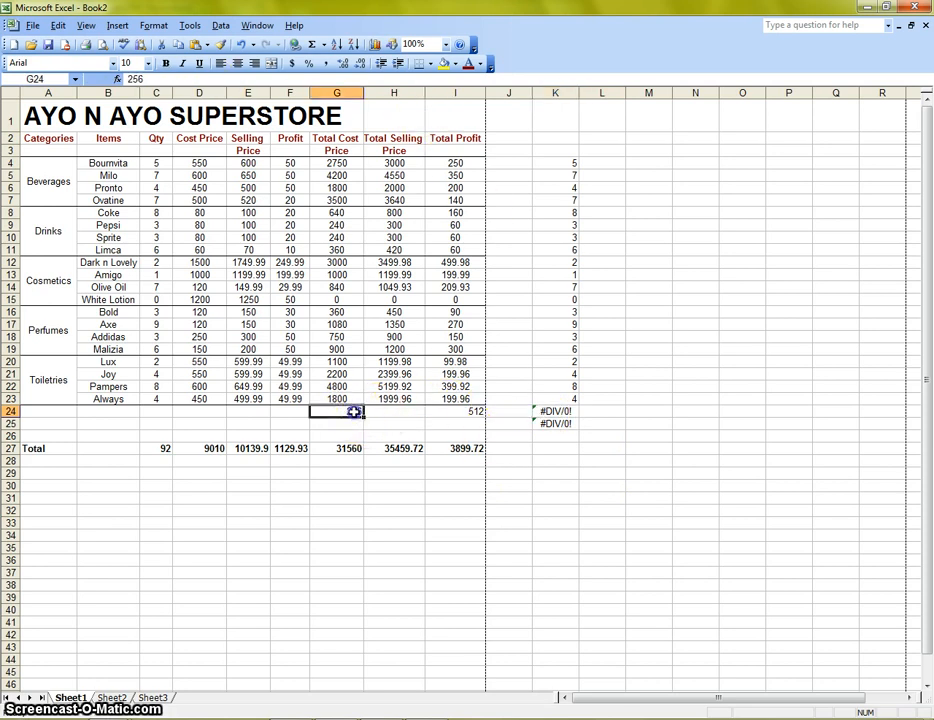
right_click(344, 412)
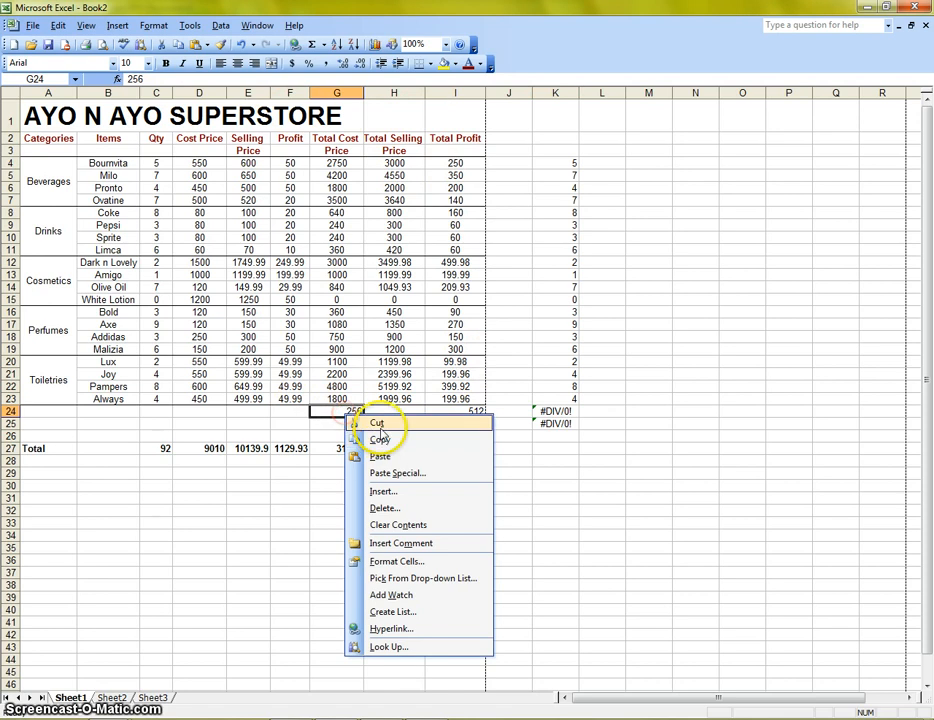
click(381, 423)
right_click(292, 410)
click(336, 450)
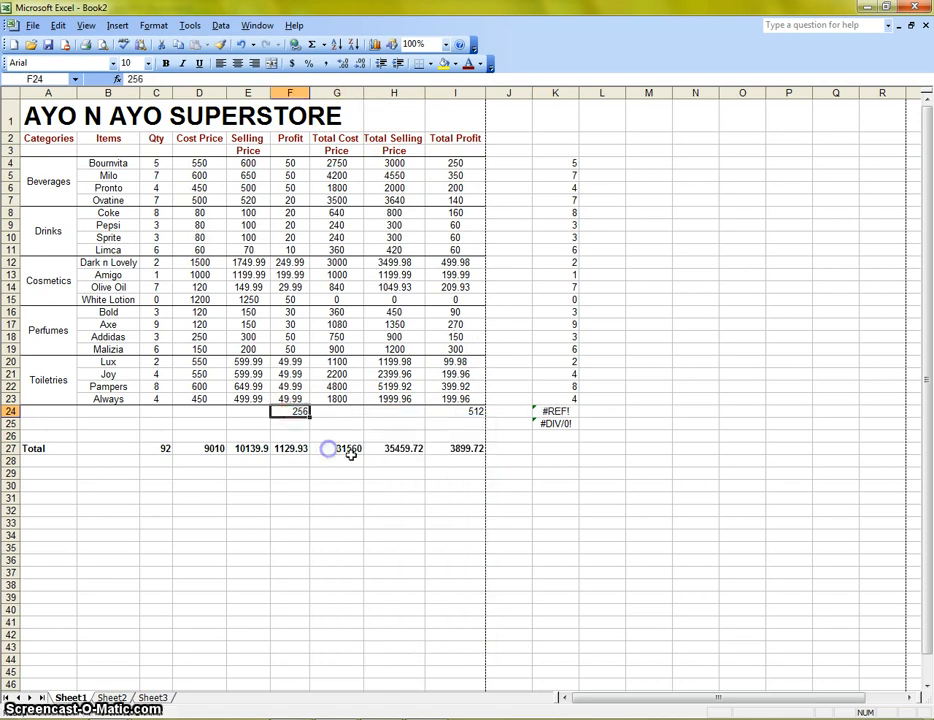
click(572, 484)
- Compare F24 and I24 with the formulas in K24 and K25, and clear K24 and the range F24:I24
click(292, 411)
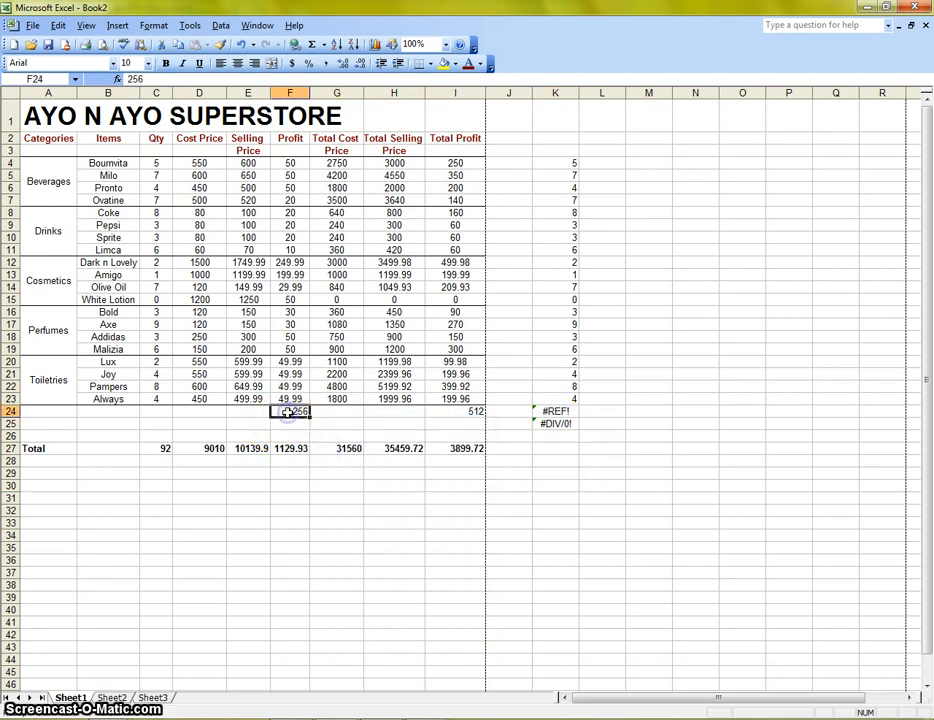
click(475, 411)
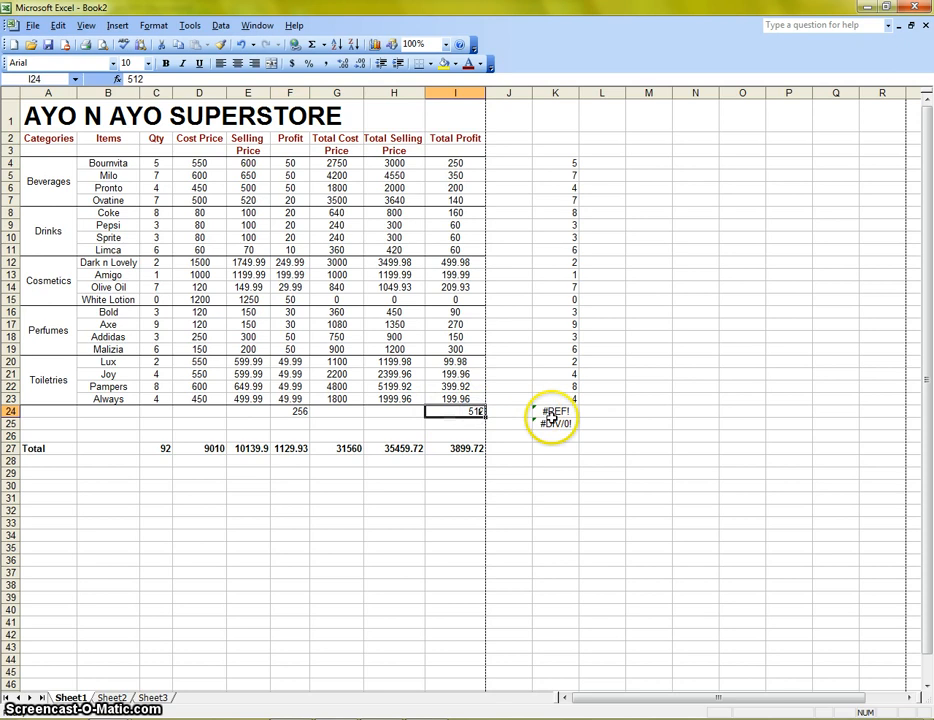
click(566, 413)
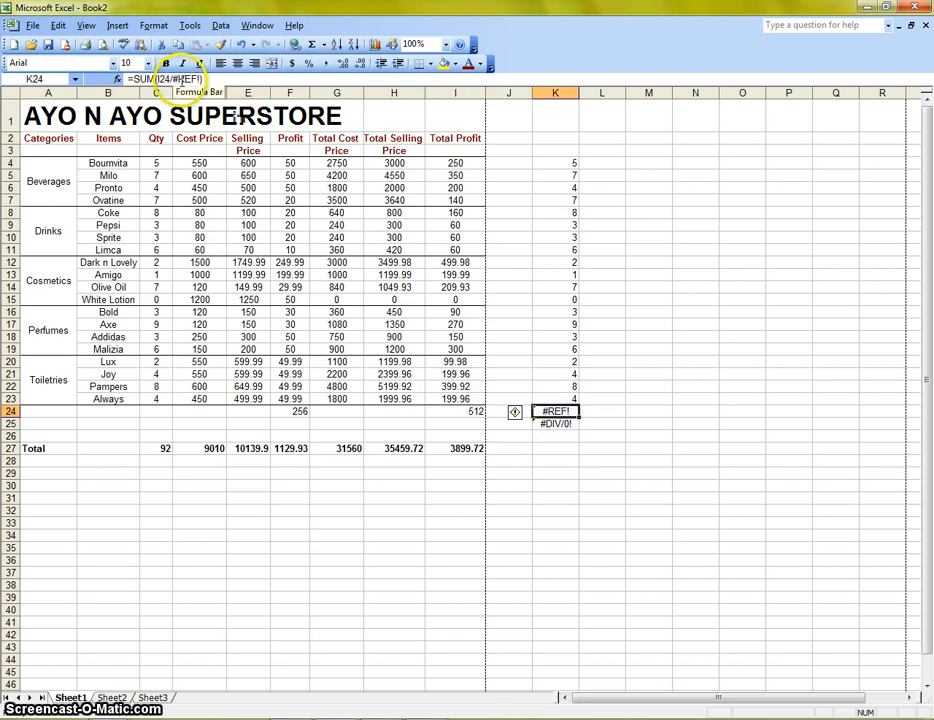
click(556, 422)
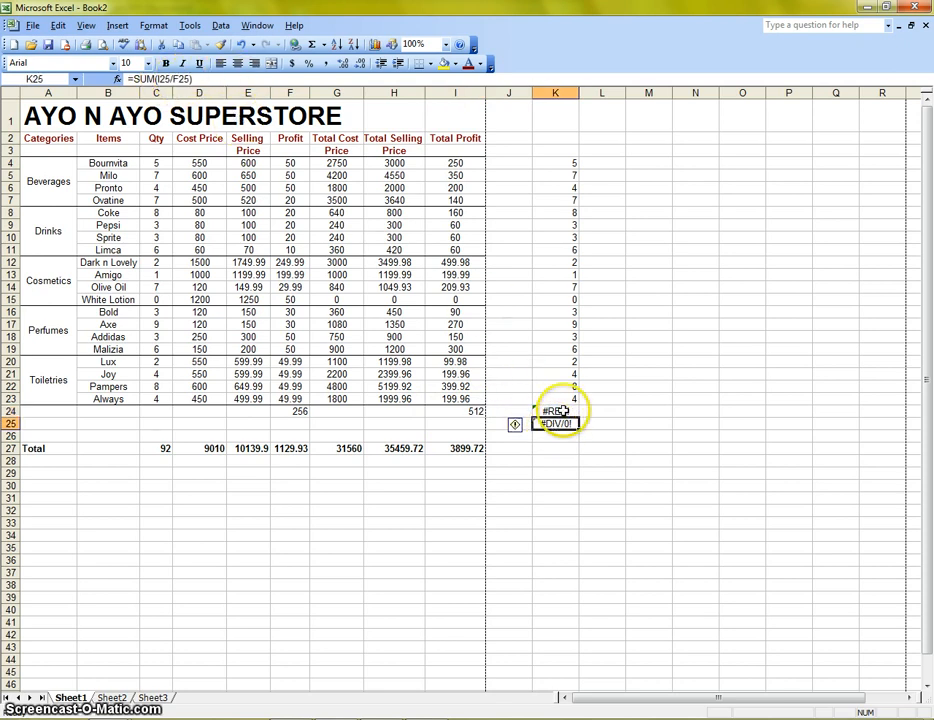
click(563, 411)
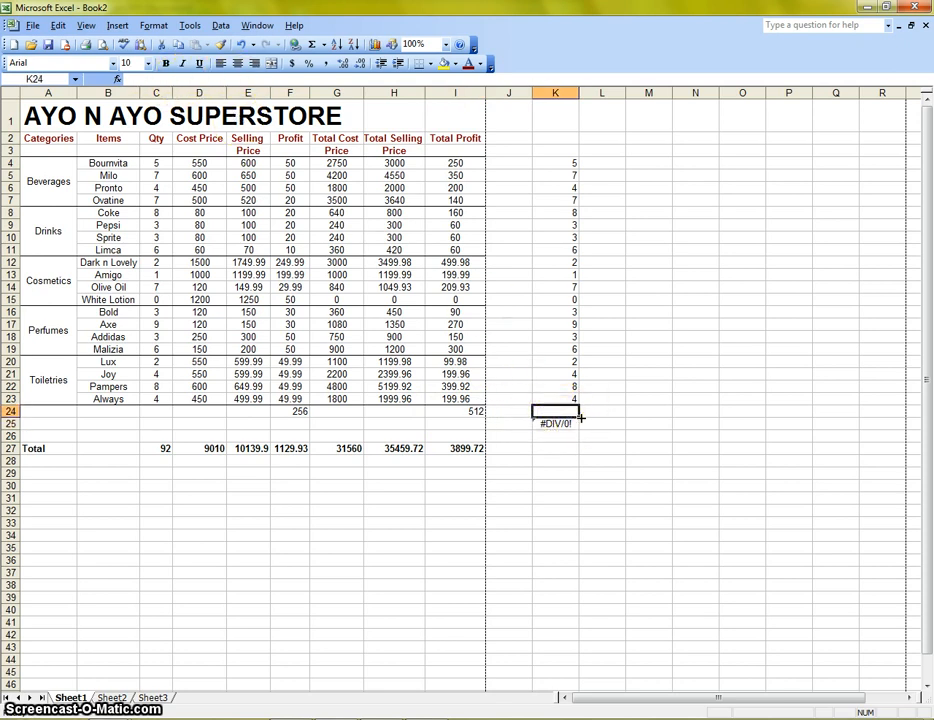
click(600, 361)
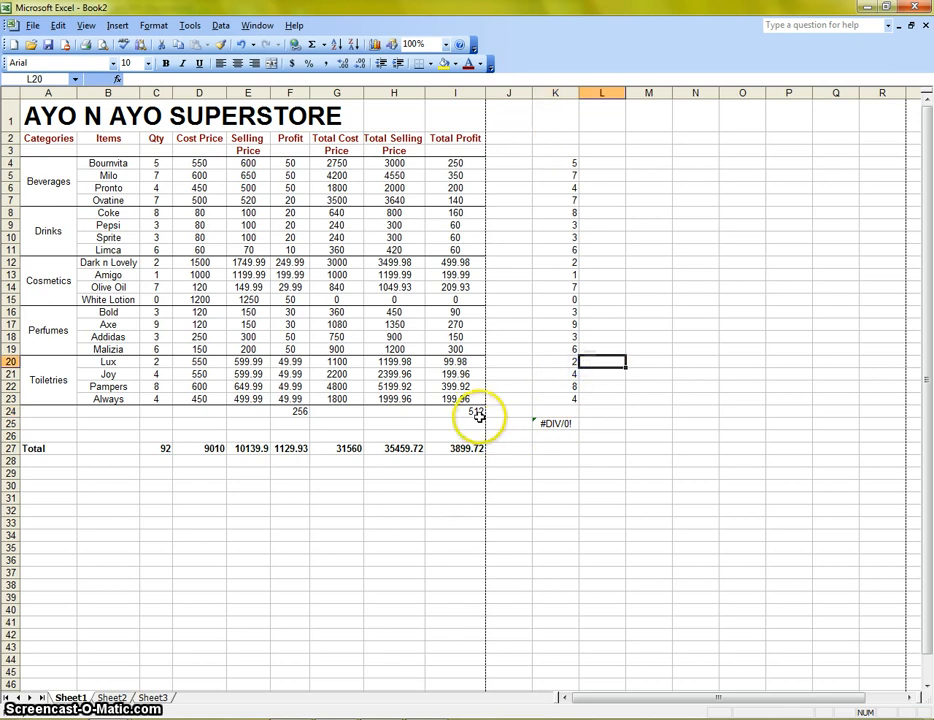
drag(478, 414, 291, 411)
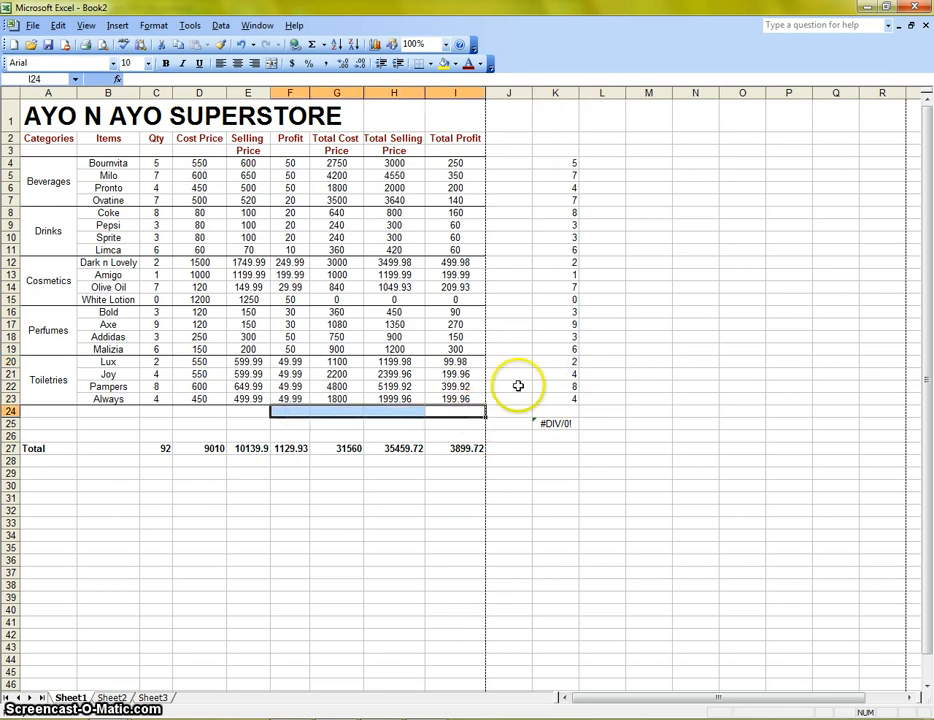
- Copy the K4 division formula down to K26
click(543, 426)
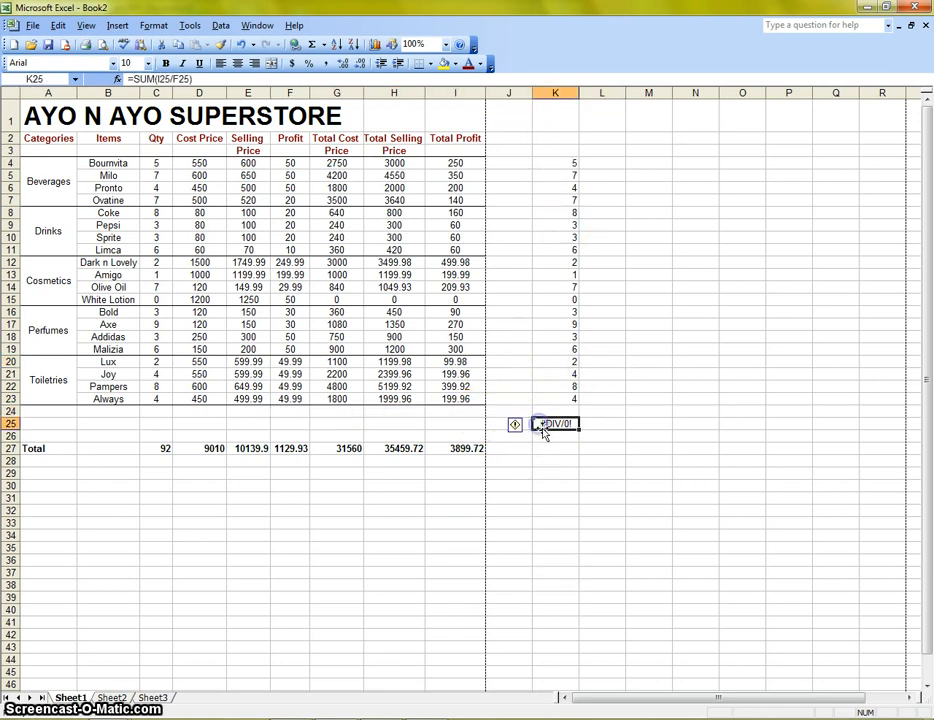
drag(557, 178, 567, 441)
click(567, 162)
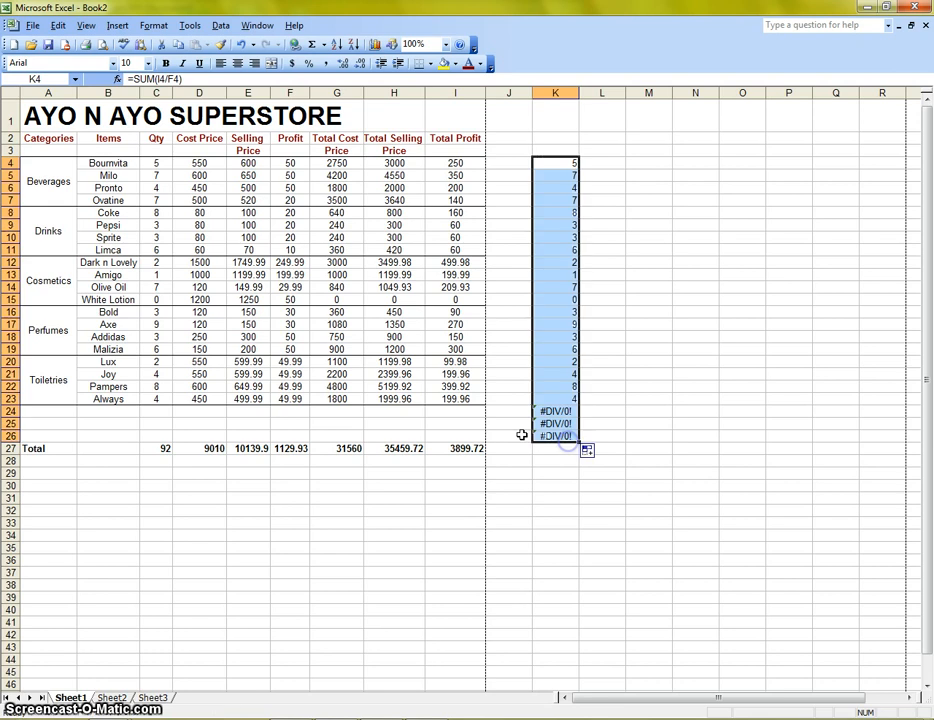
- Enter 512 in I24 and 256 in F24 as test values for the division in K24
click(453, 414)
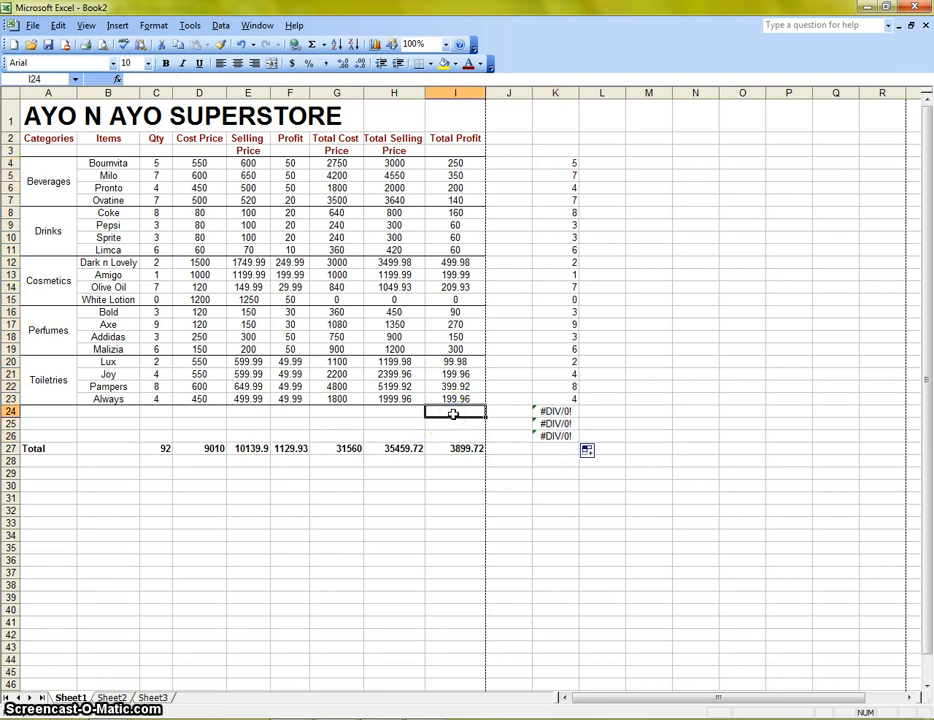
text(512)
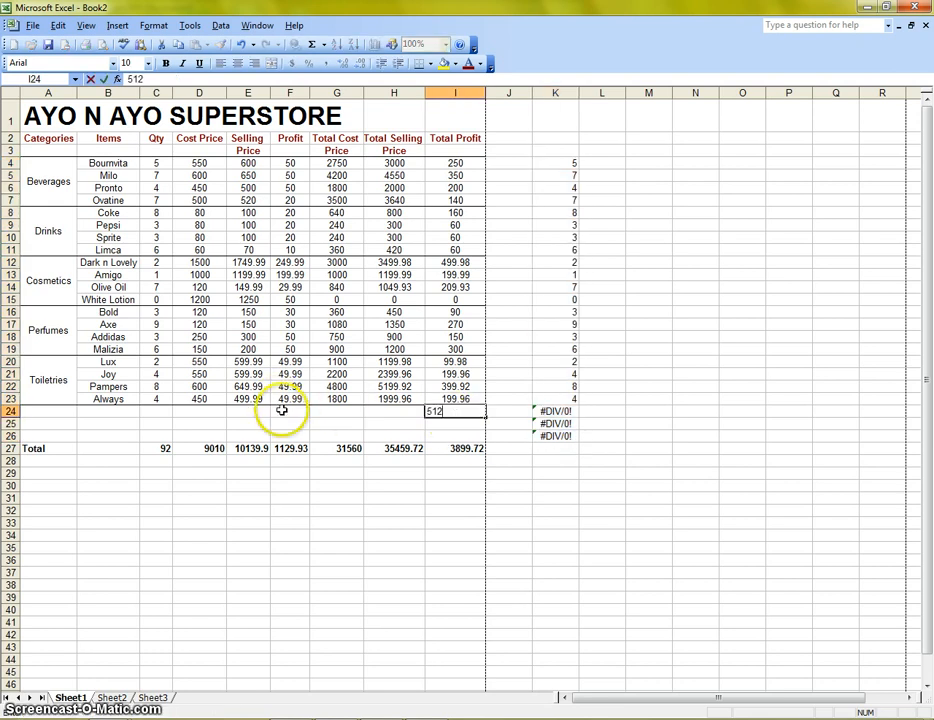
click(288, 411)
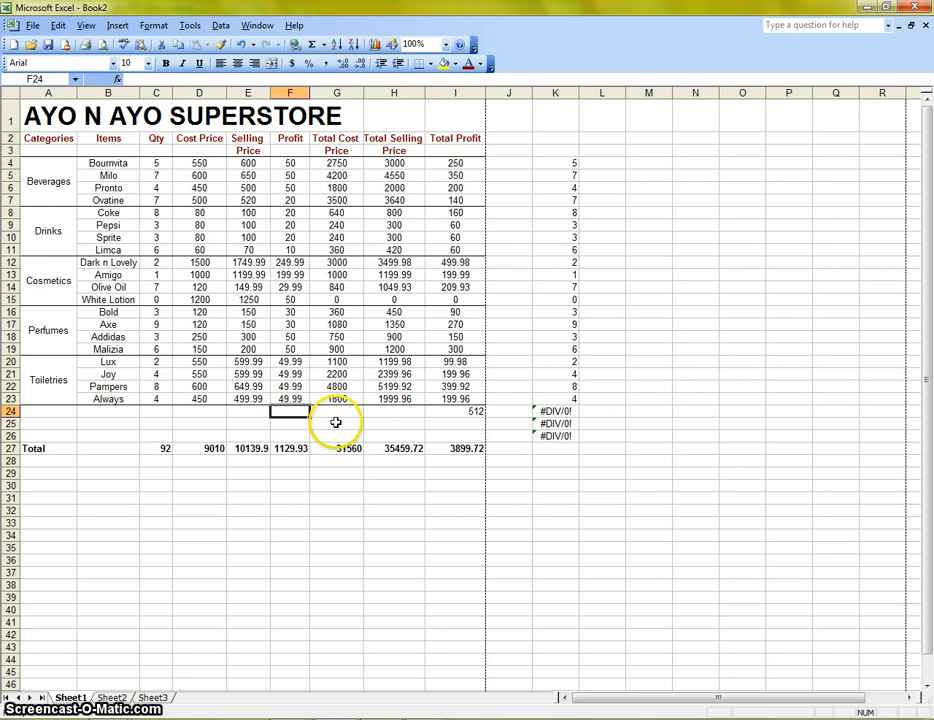
text(256)
click(650, 572)
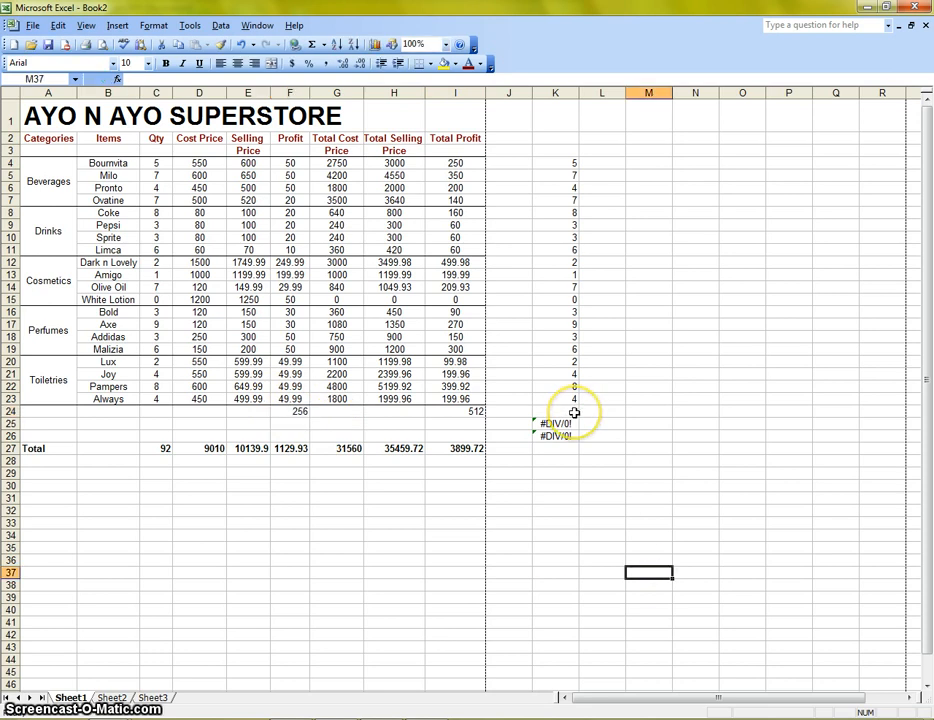
- Enter 256 in I25 and 64 in F25 as test values for the division in K25
click(467, 423)
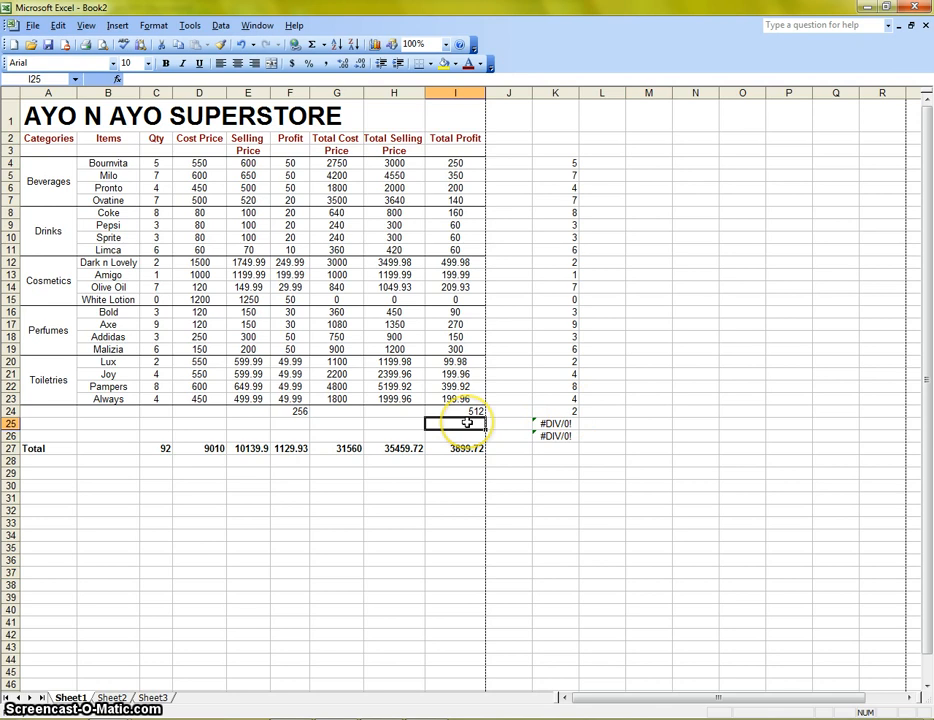
text(256)
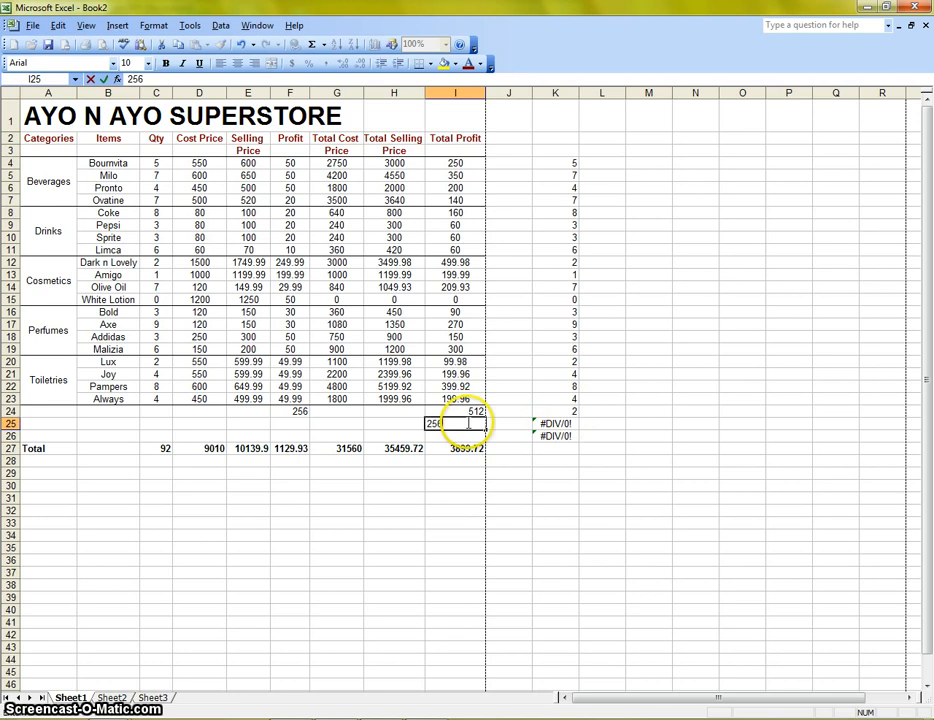
click(297, 421)
text(64)
click(649, 522)
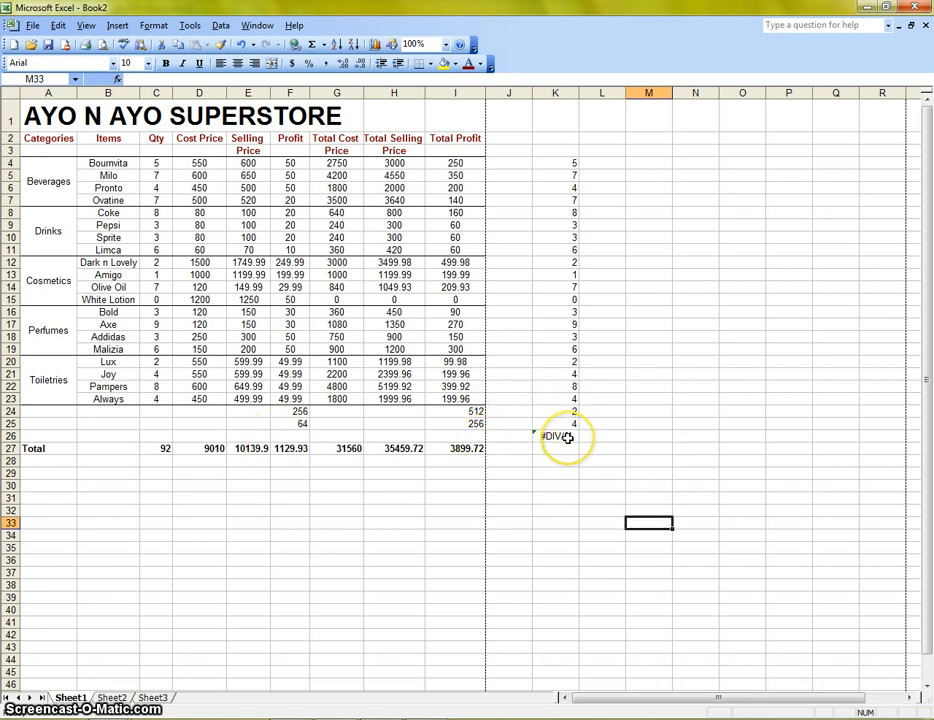
- Examine the division formula in K26 and the cells F26 and I26 it refers to
click(567, 437)
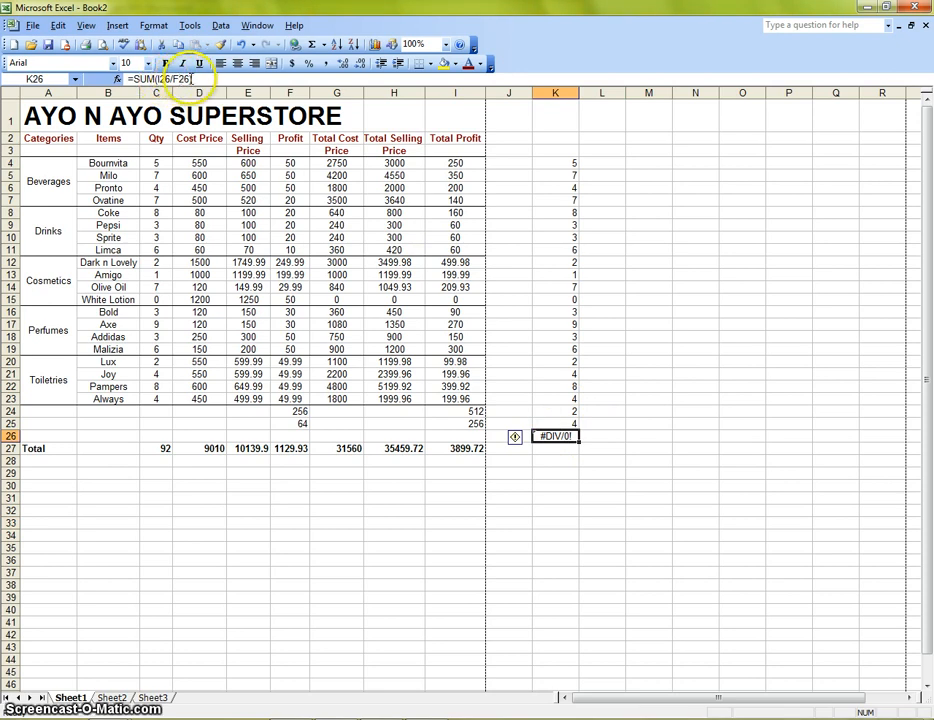
click(293, 437)
click(455, 437)
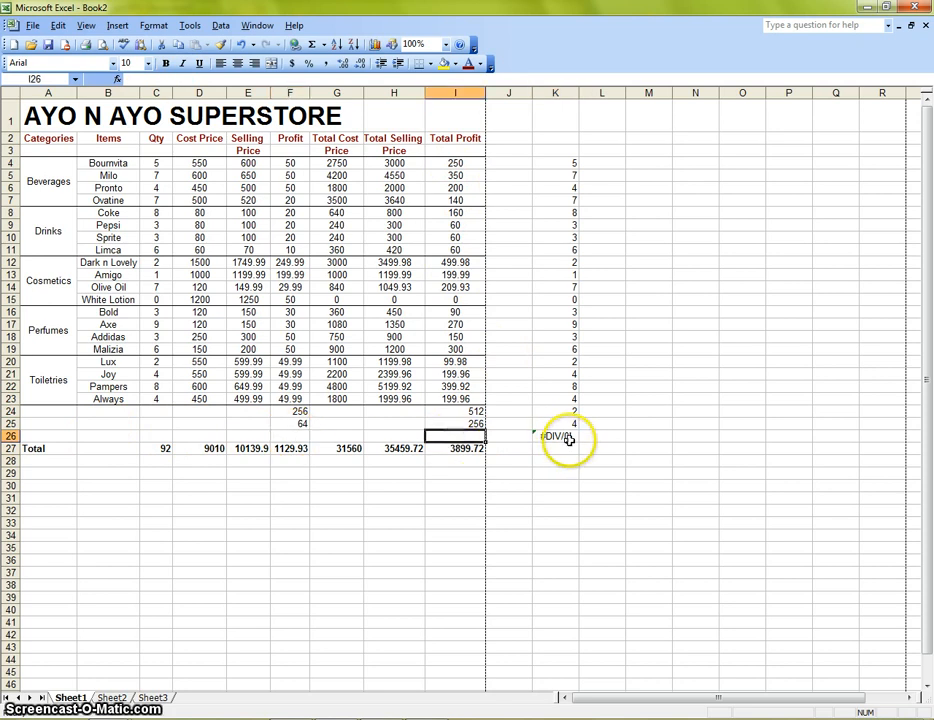
- Clear the division error in K26 and the division results in K3:K25
click(567, 438)
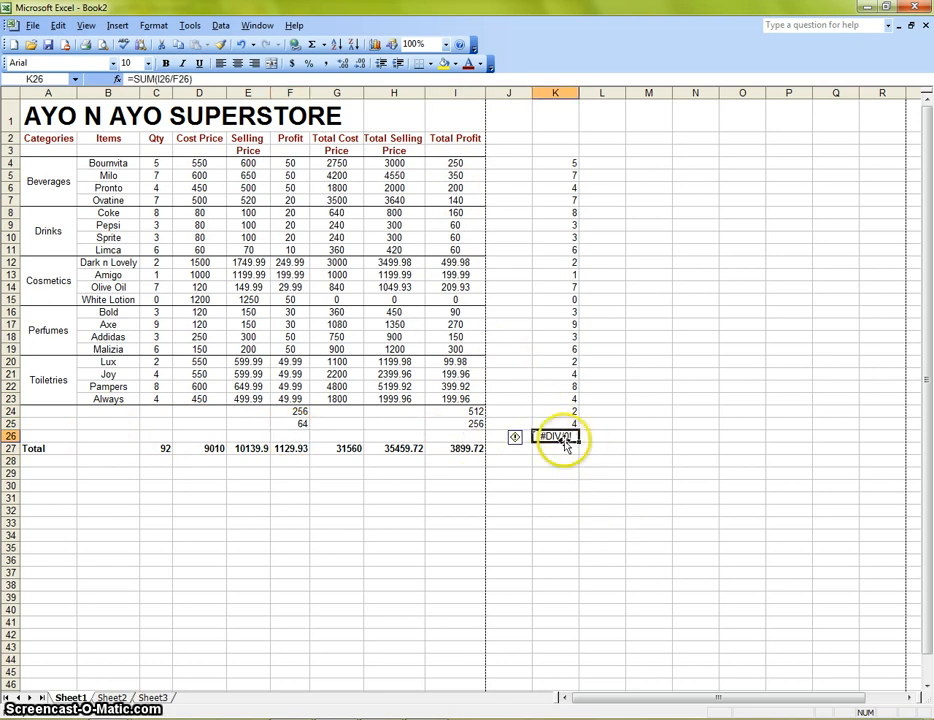
key(Delete)
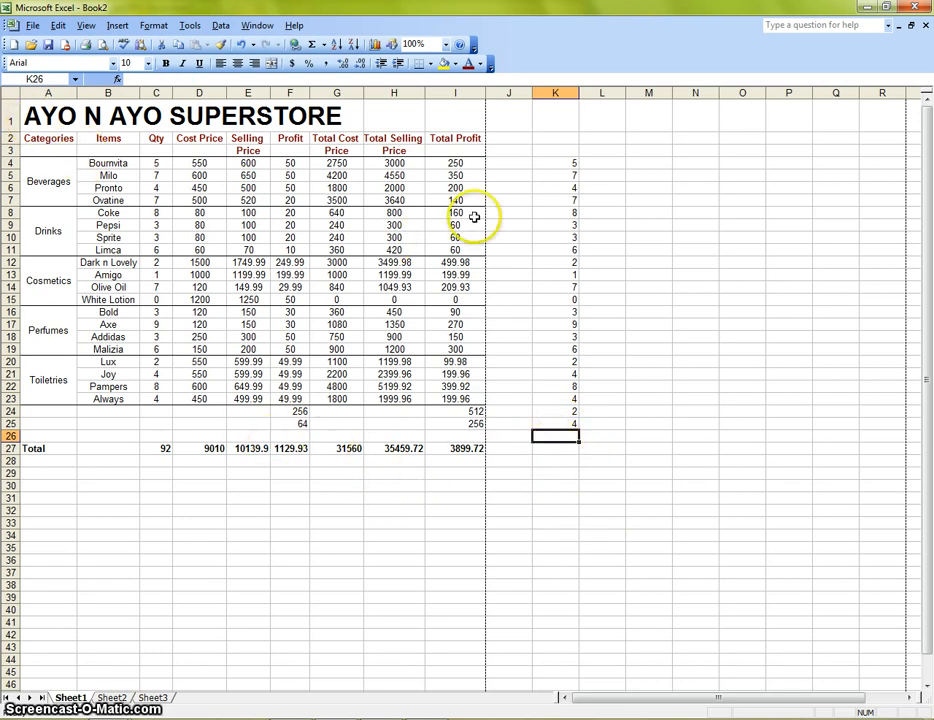
drag(558, 151, 575, 427)
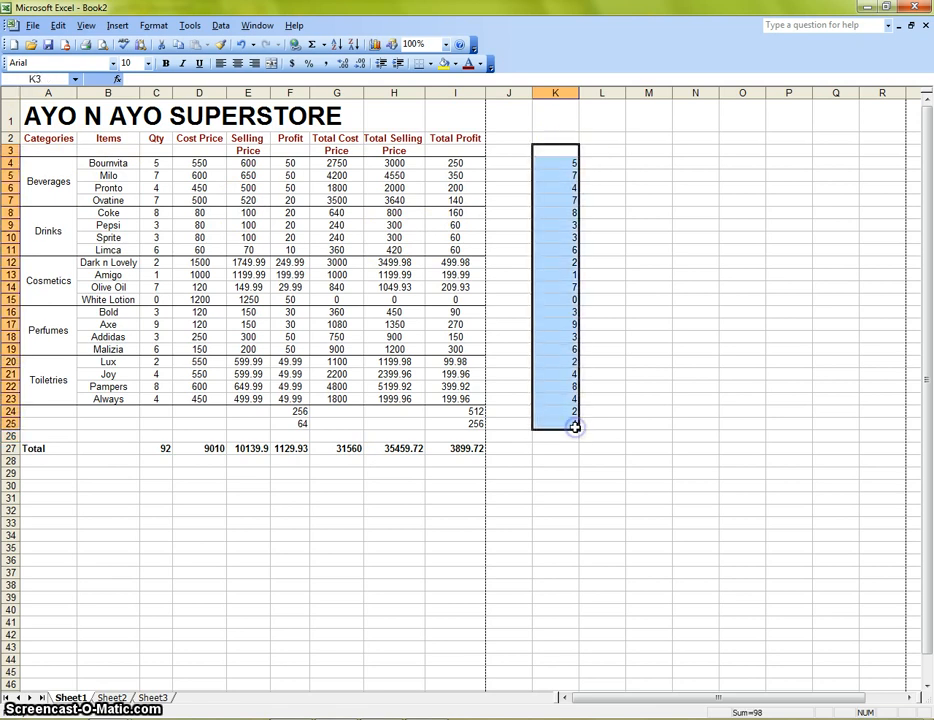
key(Delete)
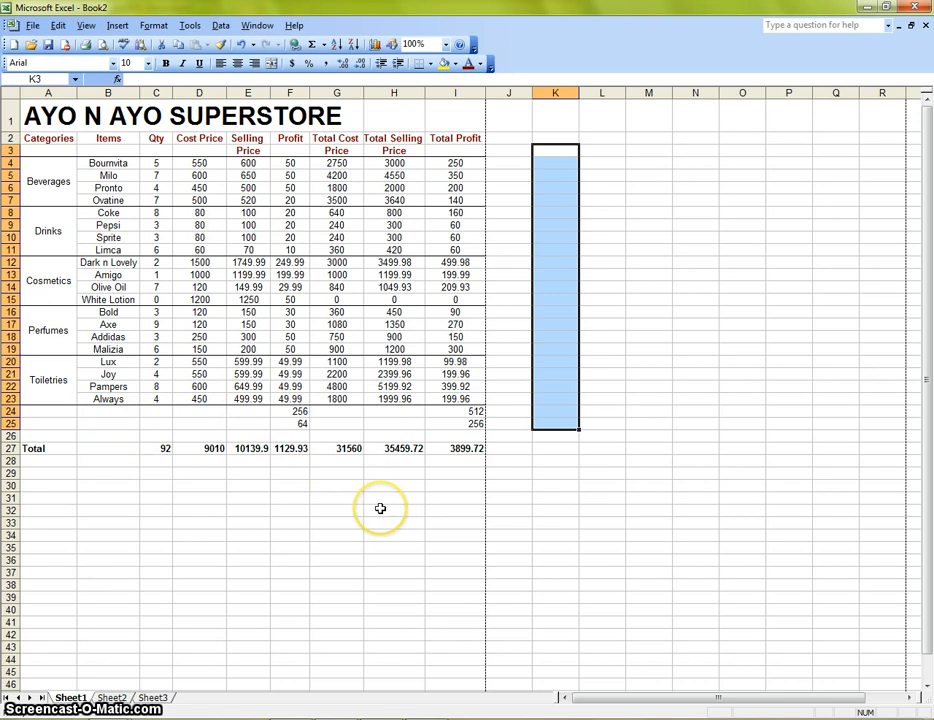
click(436, 511)
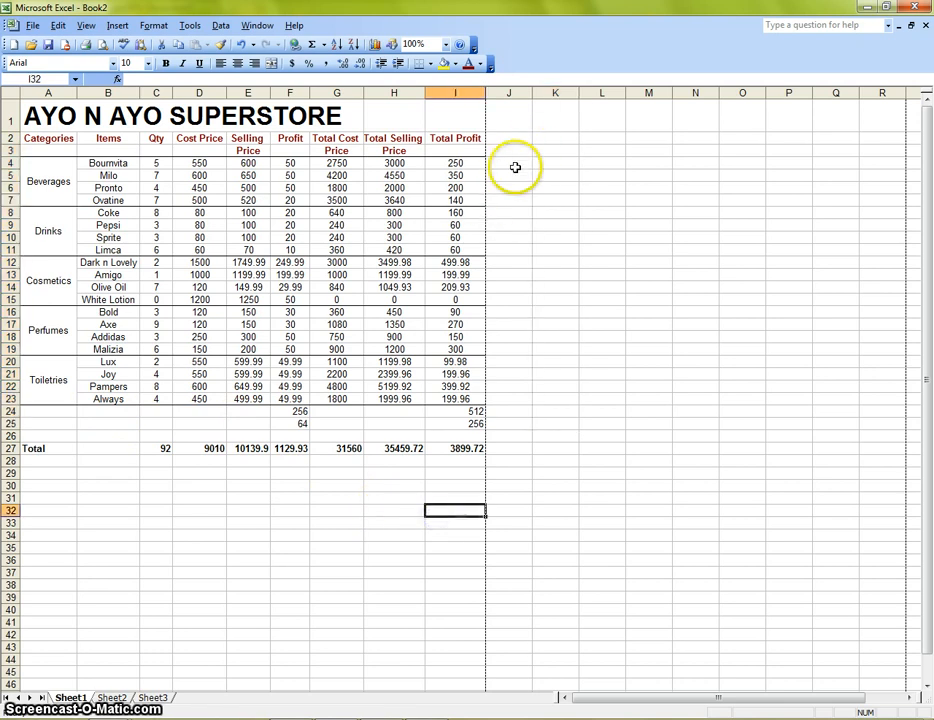
- Enter 10% in J4 as the percentage for the Bournvita row
click(515, 167)
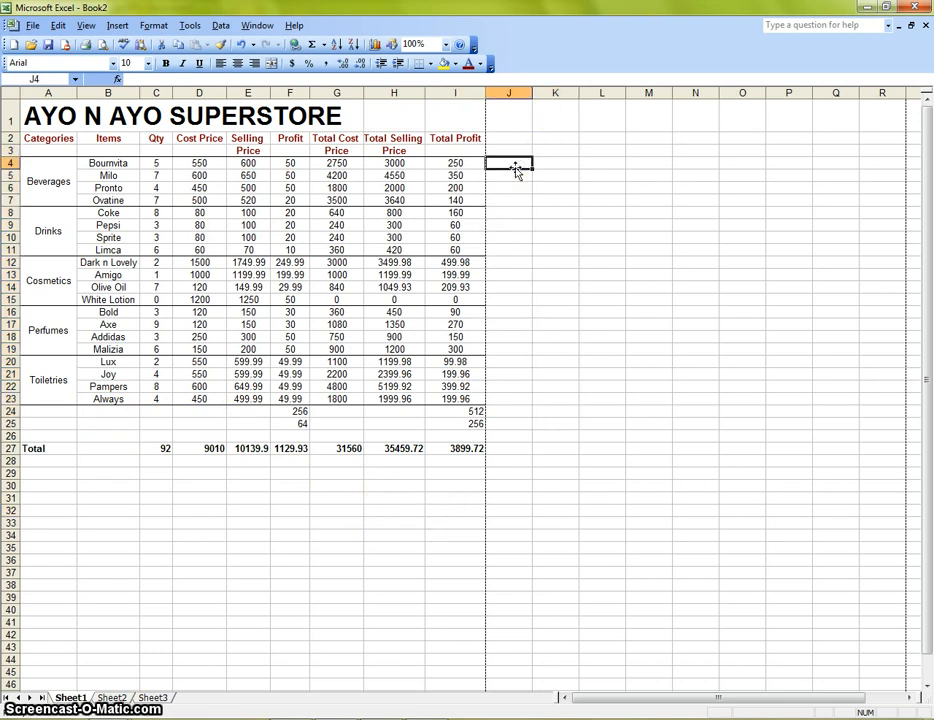
text(10)
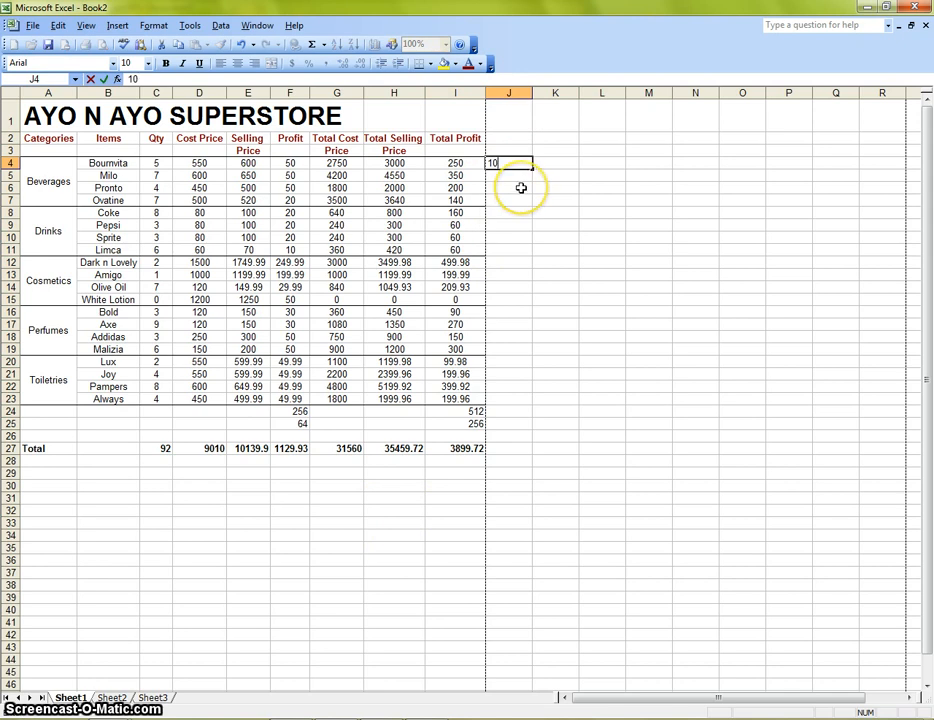
text(^)
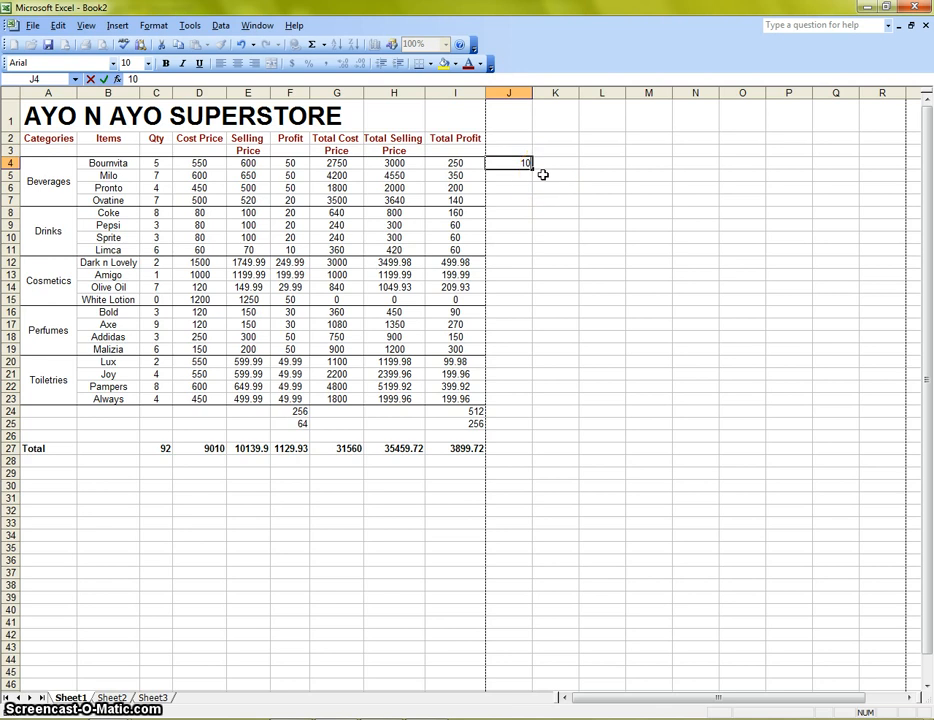
- Enter =SUM(H4*J4) in K4 to calculate the percentage of Bournvita's total selling price
click(559, 163)
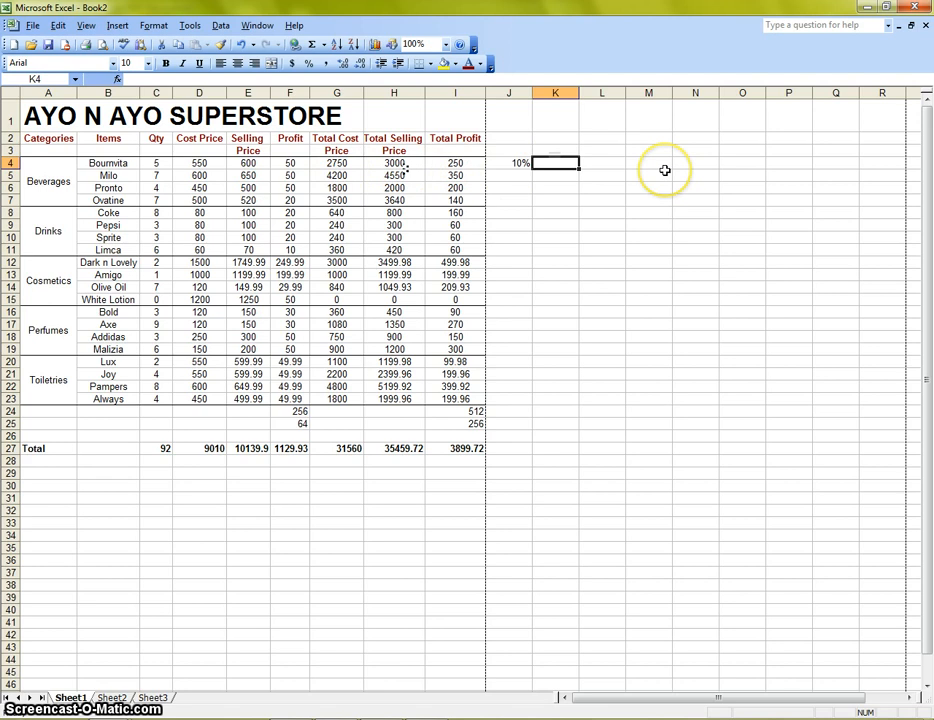
text(=sum)
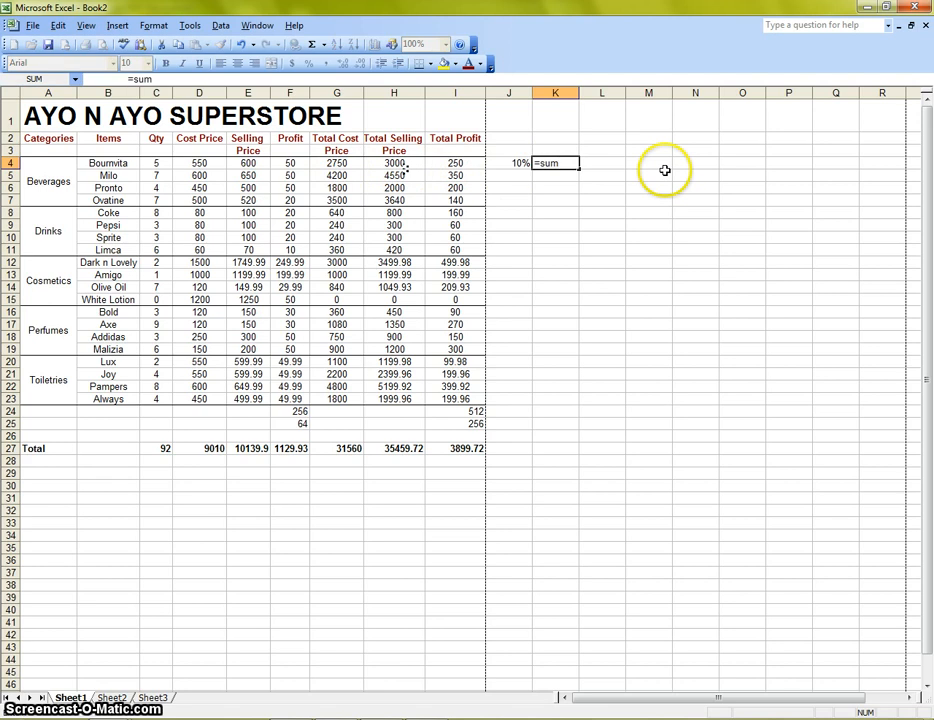
text(()
click(396, 163)
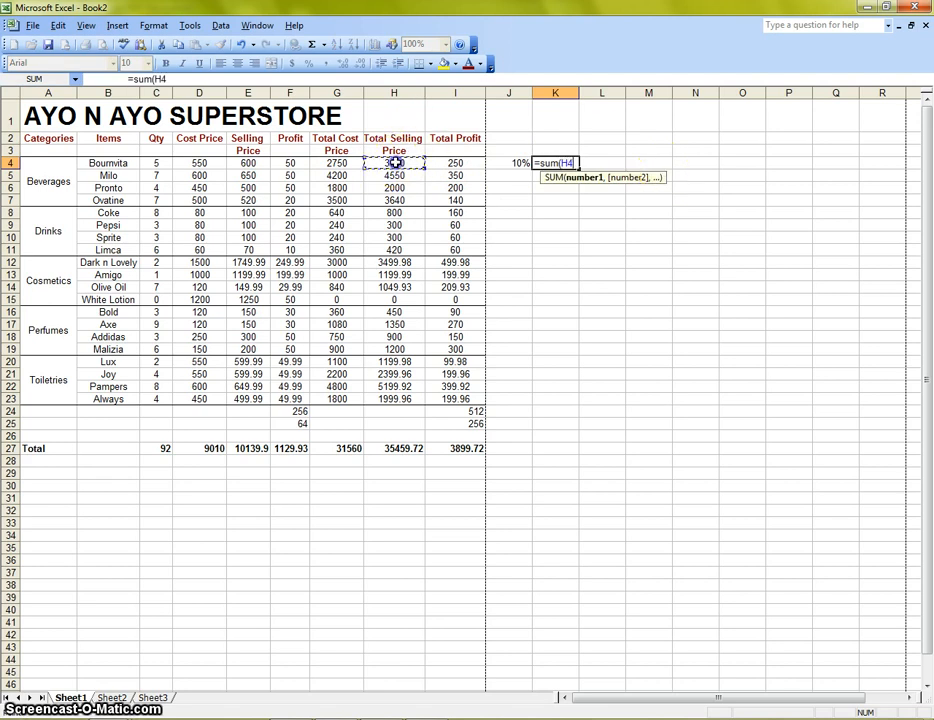
click(520, 163)
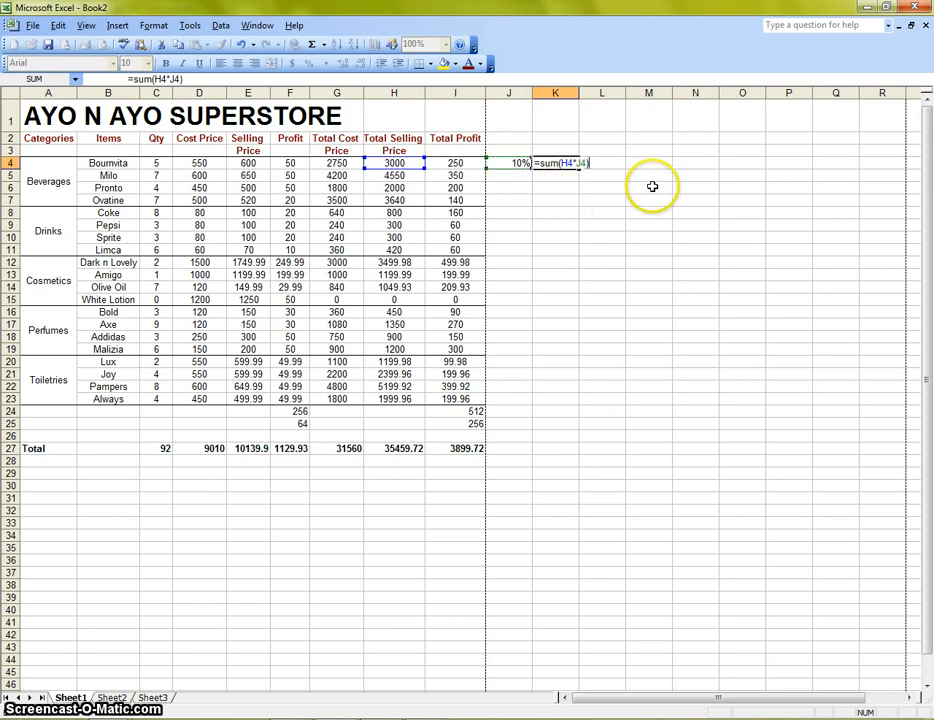
text())
key(Return)
click(562, 163)
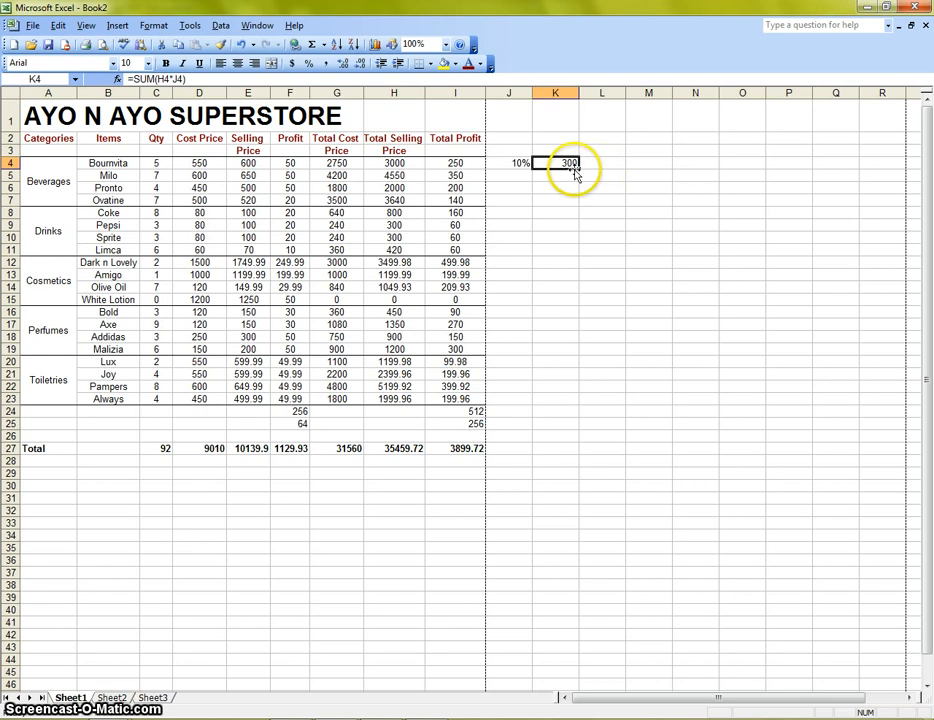
- Change the K4 formula to =SUM(H4*I4)
click(176, 79)
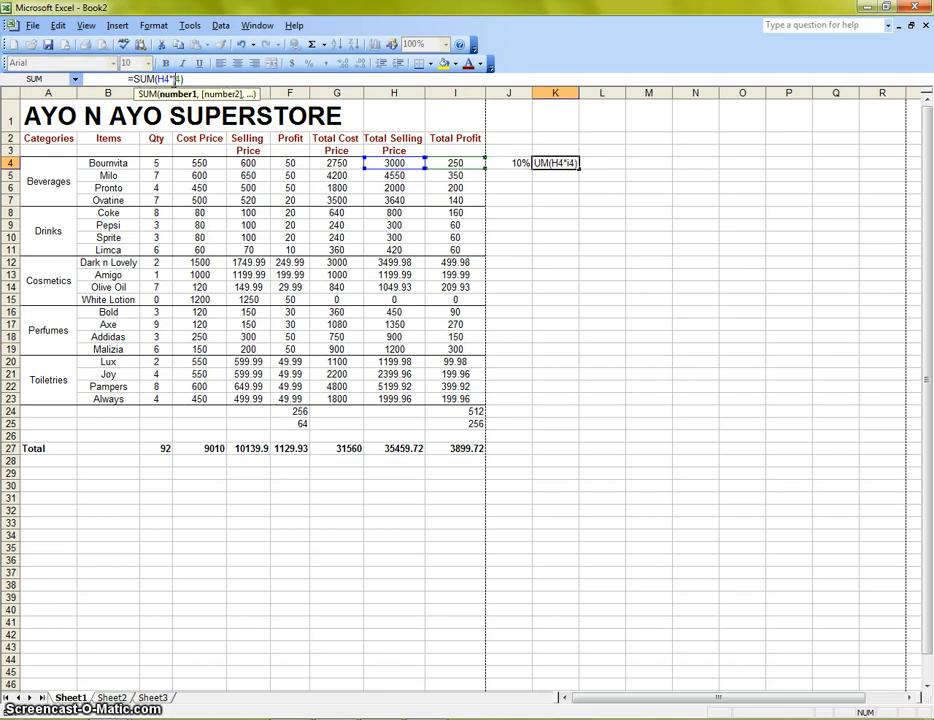
click(556, 311)
click(561, 163)
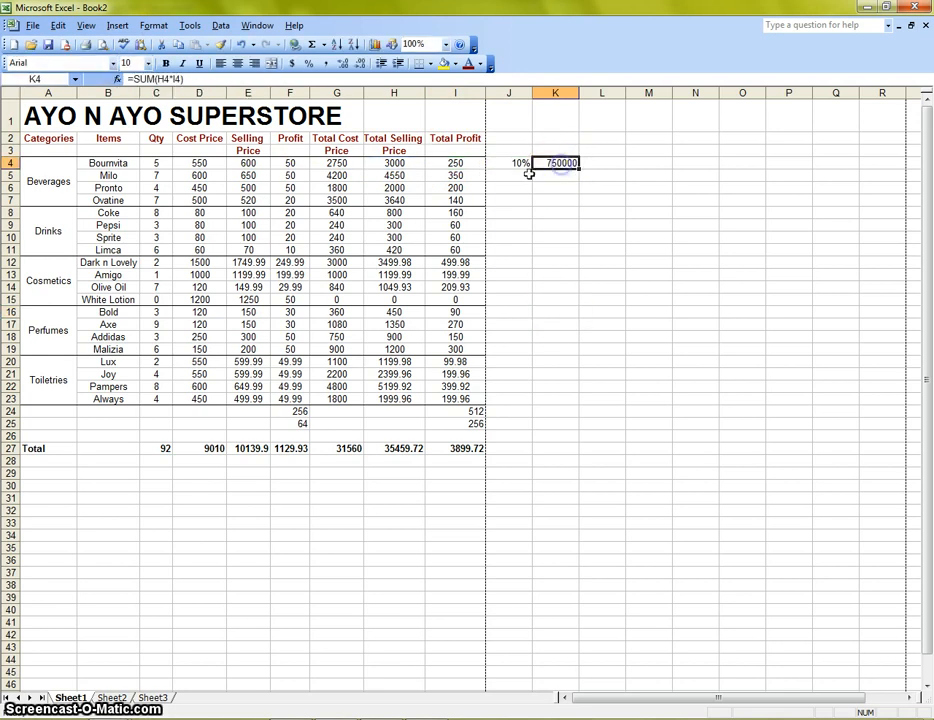
- Correct the K4 formula to =SUM(I4*J4) so it takes the percentage of Bournvita's total profit
click(176, 78)
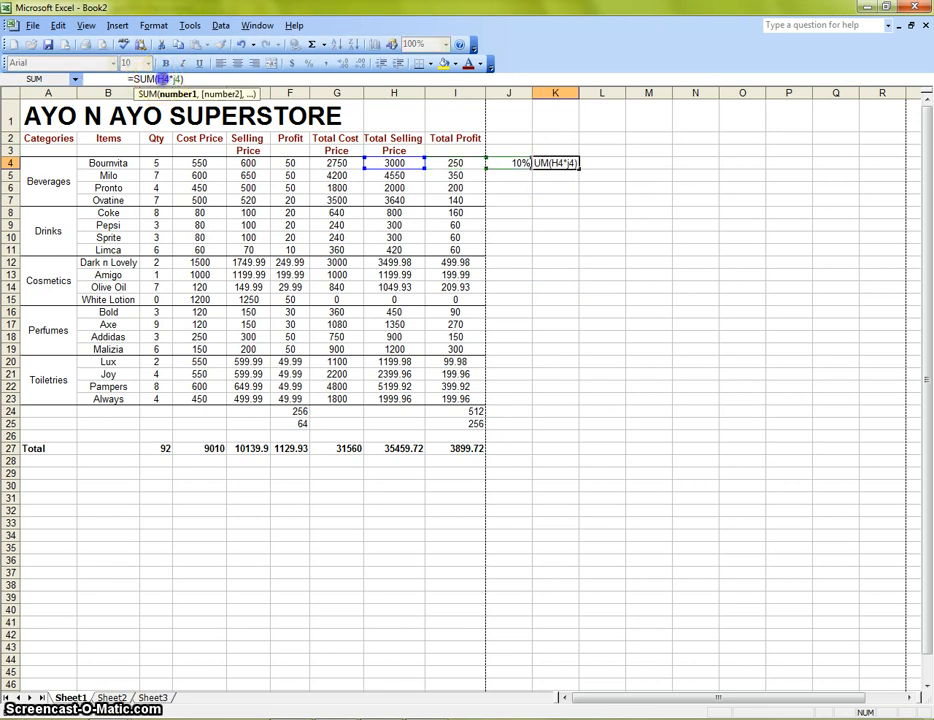
click(517, 264)
click(569, 163)
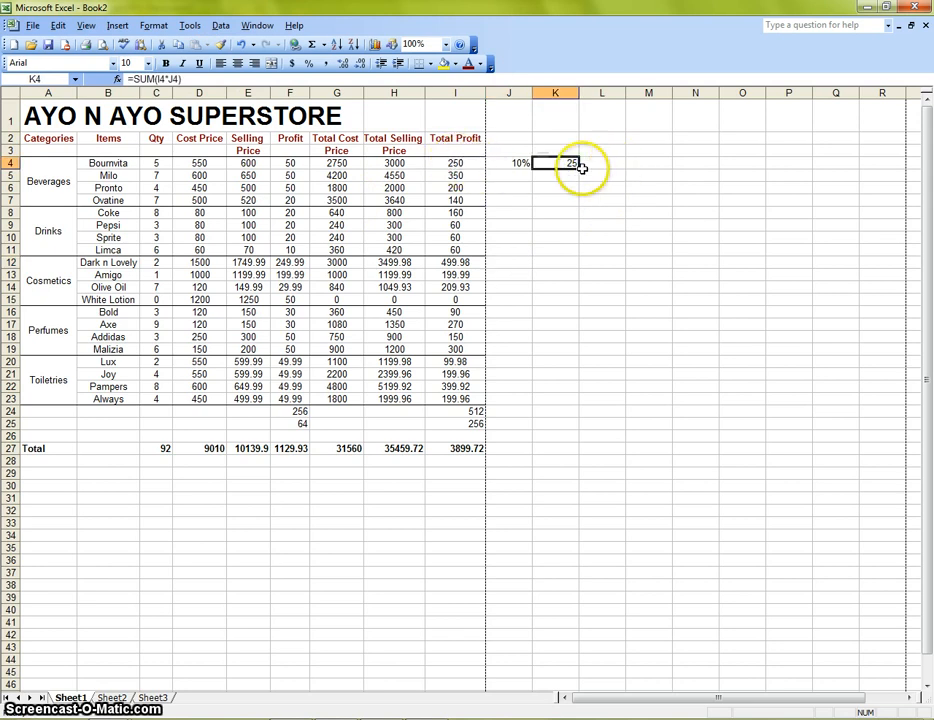
- Copy the K4 percentage formula down to K23 and the 10% in J4 down to J23
drag(578, 169, 559, 404)
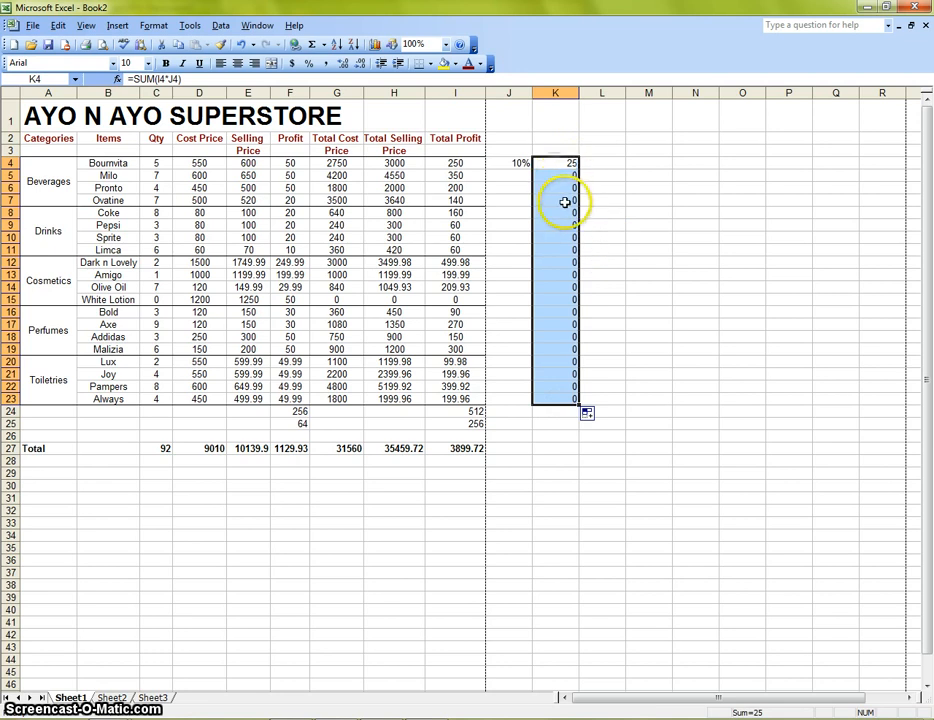
click(697, 274)
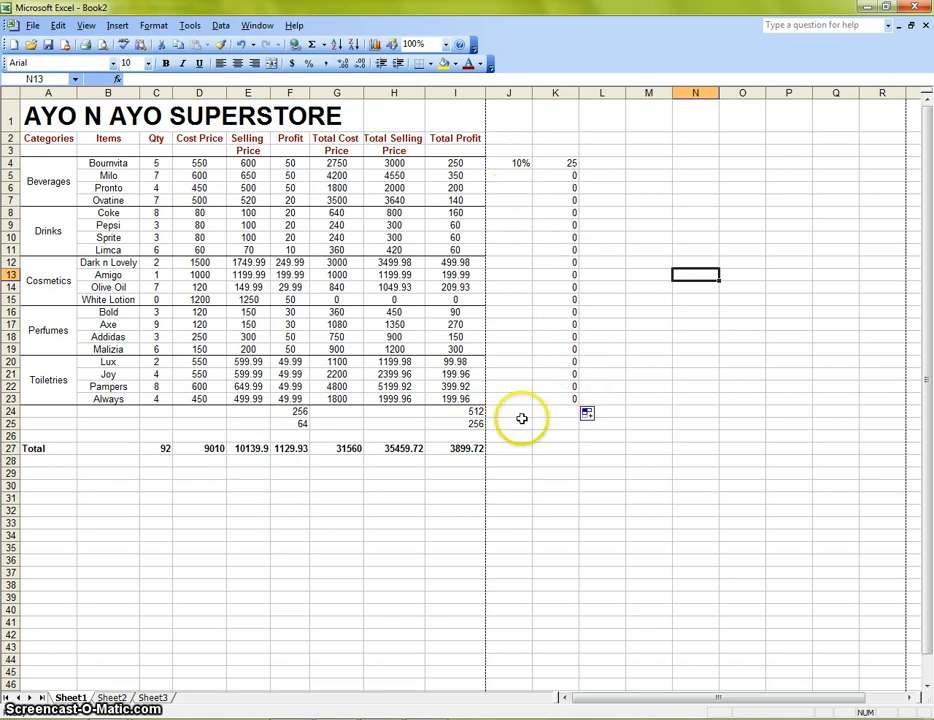
click(530, 160)
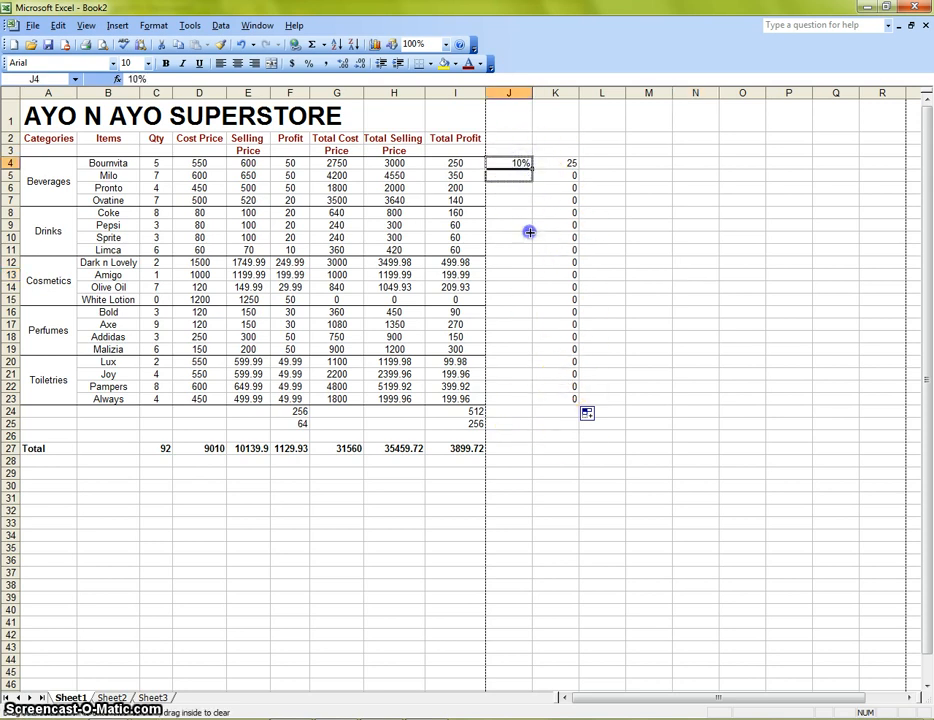
drag(529, 232, 526, 402)
click(639, 254)
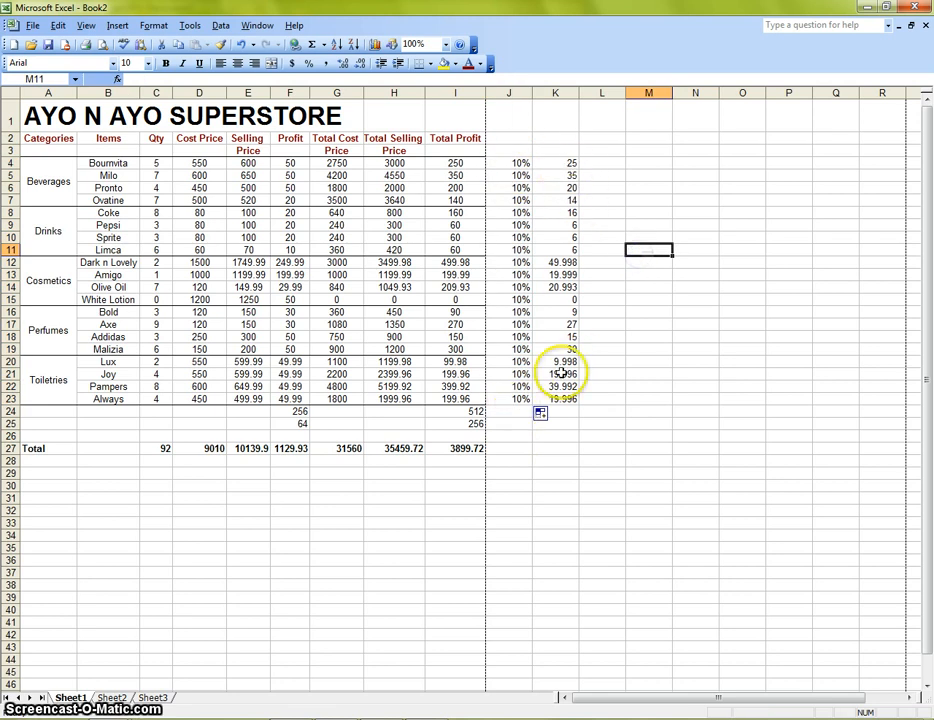
- Copy the I27 total formula across to K27 to total the percentage amounts, and clear the copy in J27
click(567, 425)
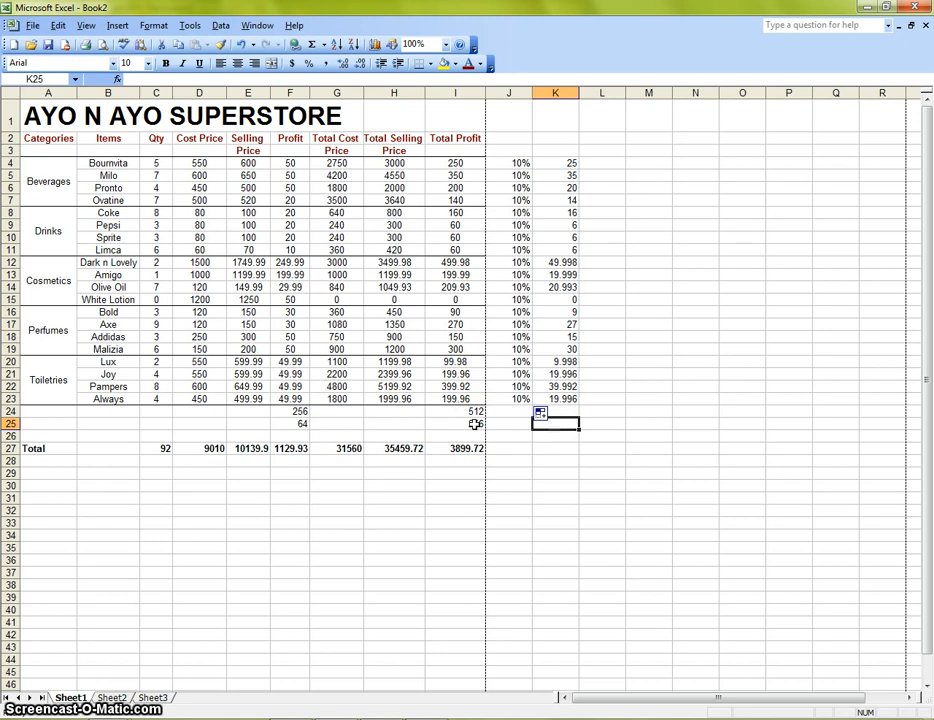
click(475, 424)
click(566, 422)
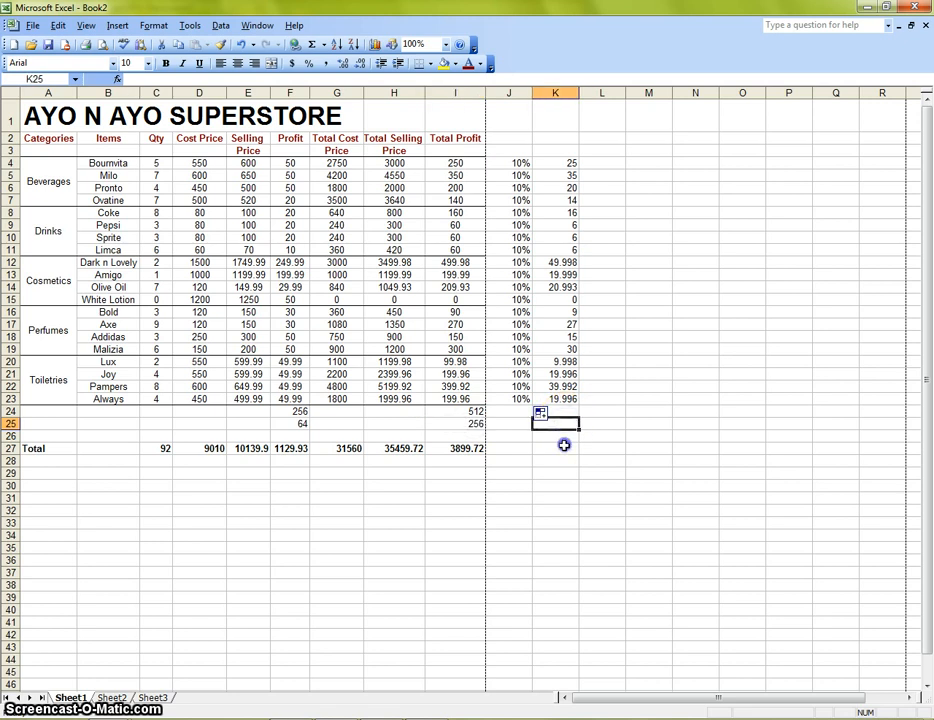
click(564, 446)
click(474, 448)
drag(486, 454, 566, 453)
click(530, 448)
key(Delete)
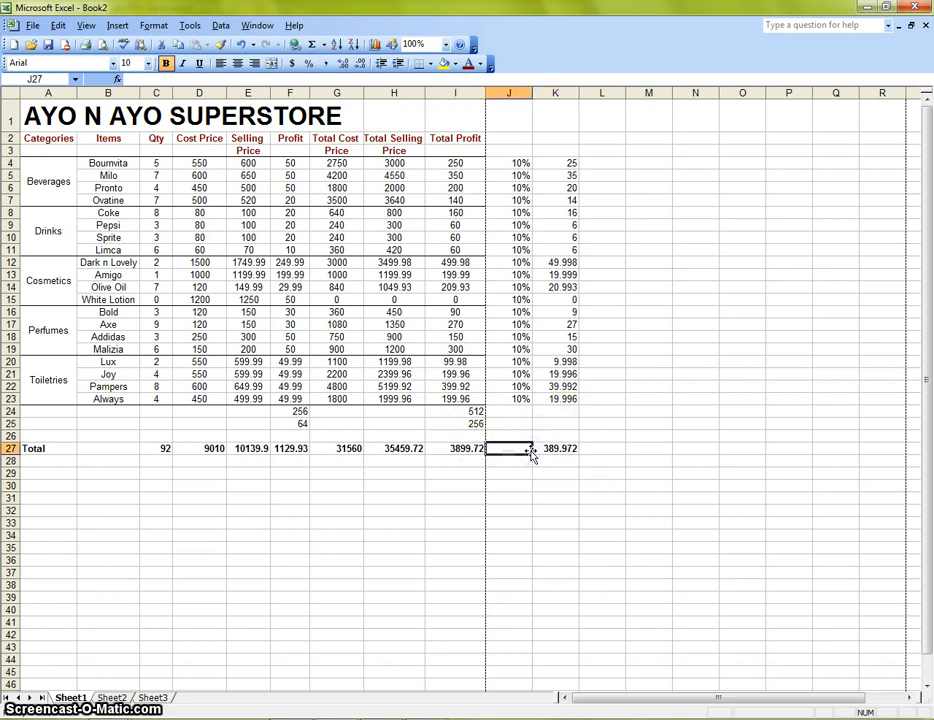
click(566, 448)
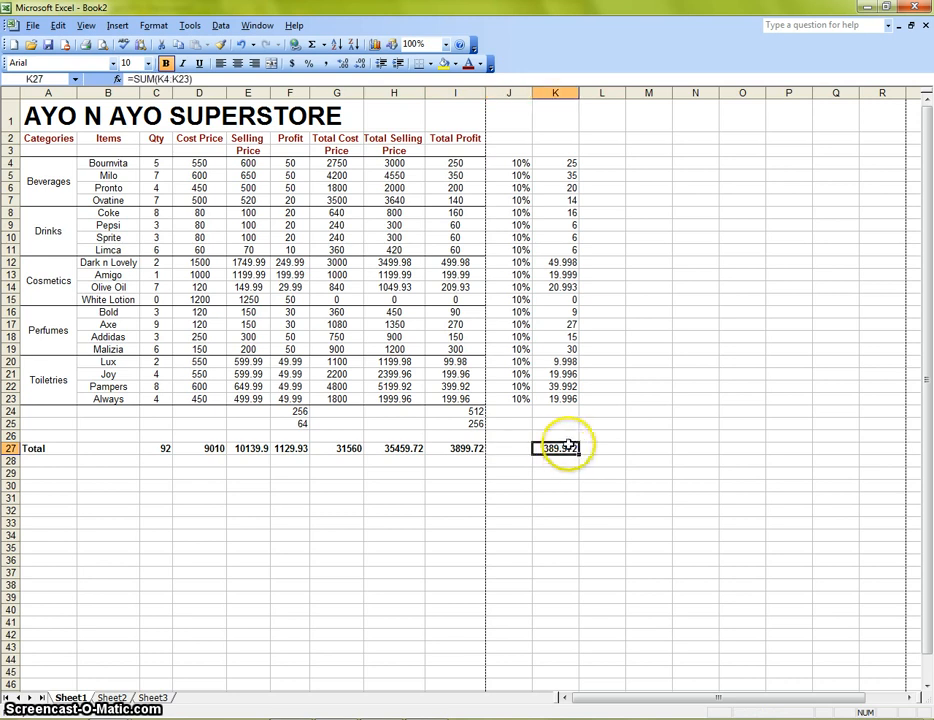